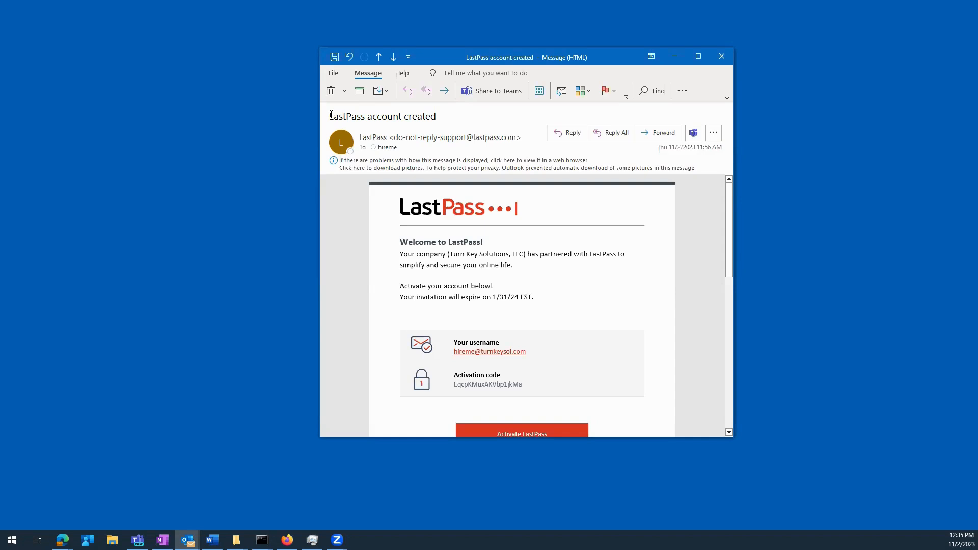
- Resize the welcome message to reveal the activation code, then follow the Activate LastPass link
scroll(459, 274, "down", 1)
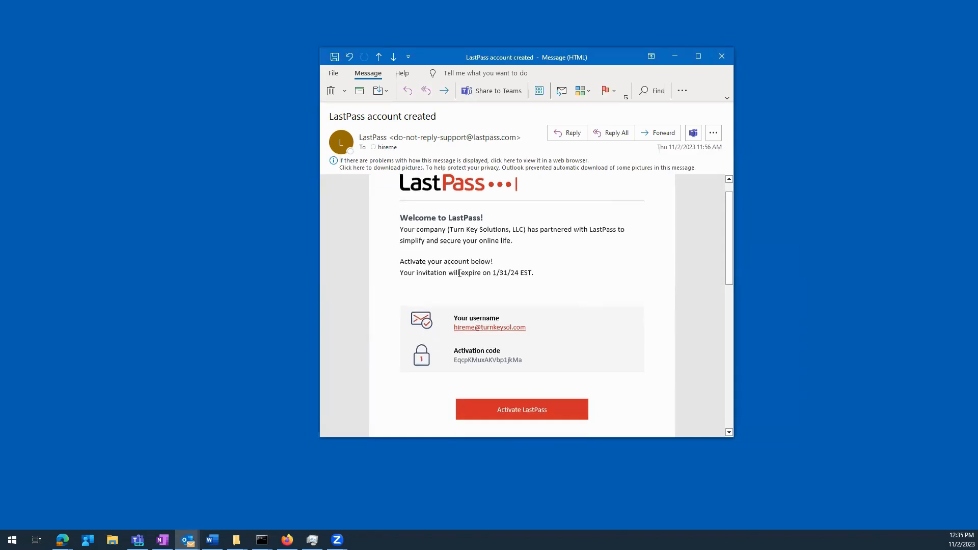
scroll(459, 274, "up", 1)
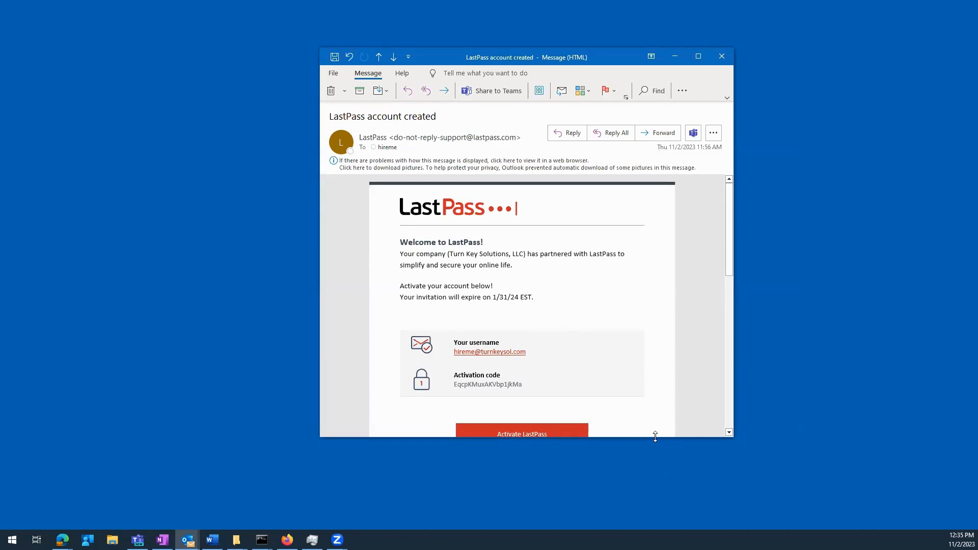
left_click_drag(655, 436, 657, 328)
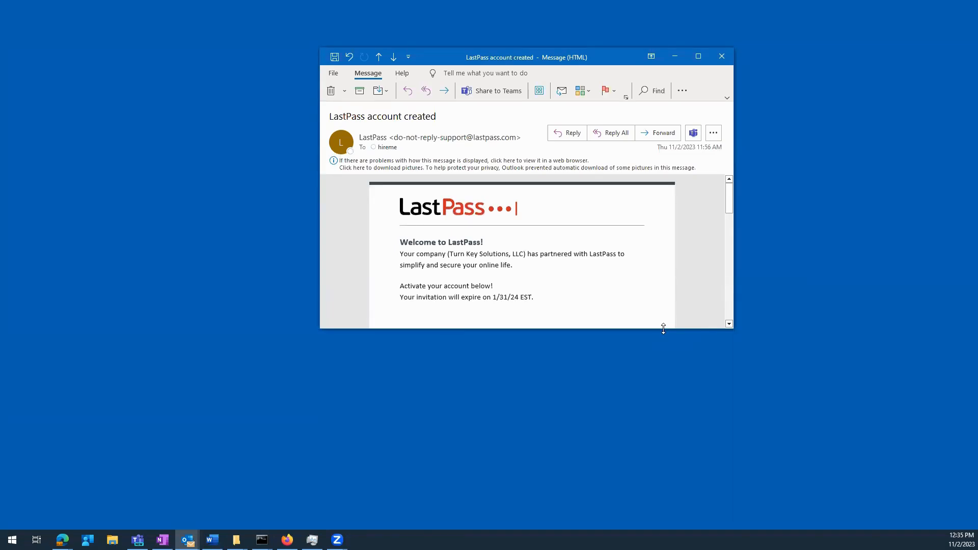
left_click_drag(663, 328, 659, 398)
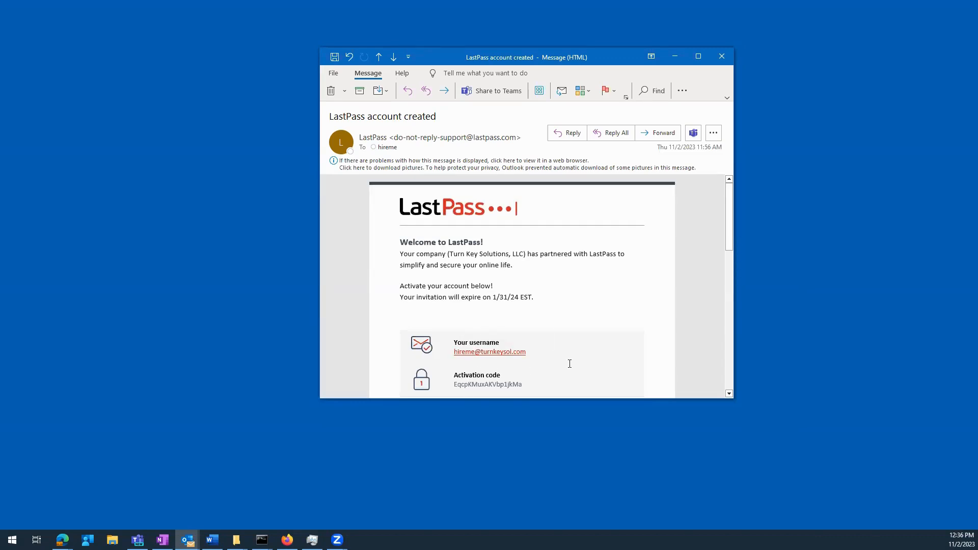
scroll(595, 345, "down", 4)
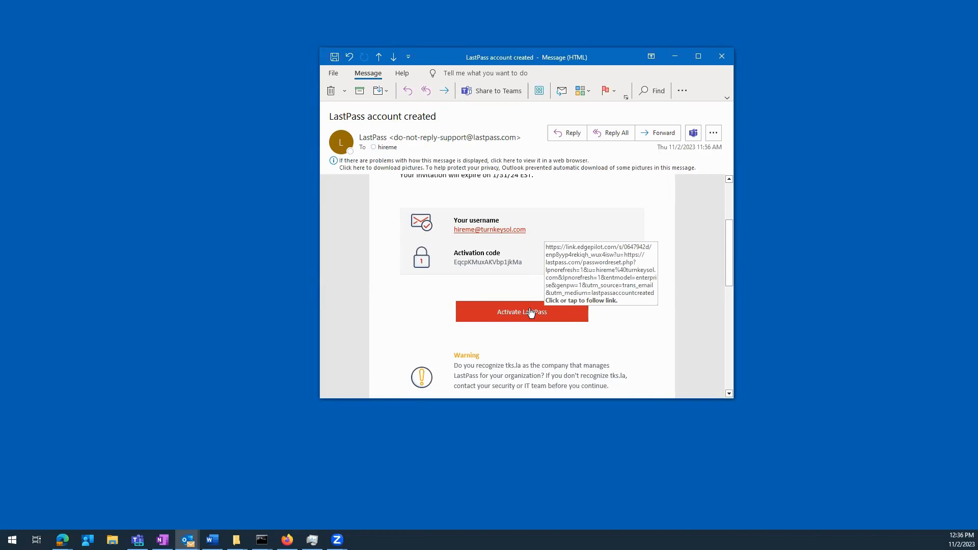
left_click(530, 312)
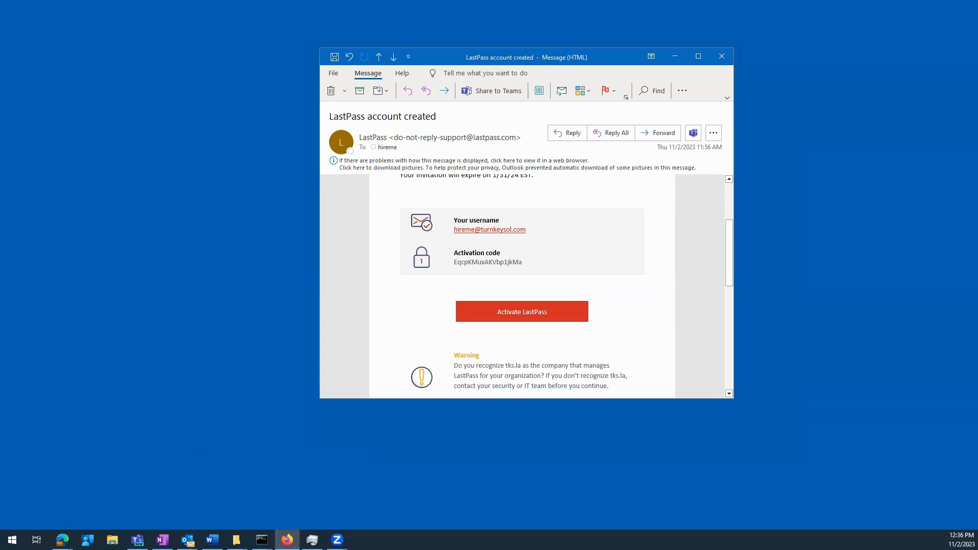
- Load the pasted LastPass activation link in Firefox
left_click(417, 101)
key("ctrl+v")
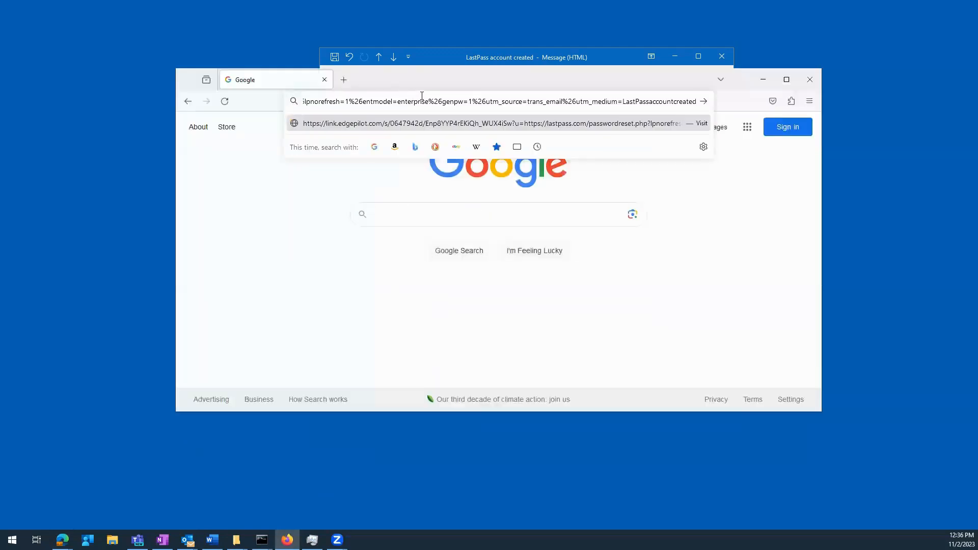
key("Return")
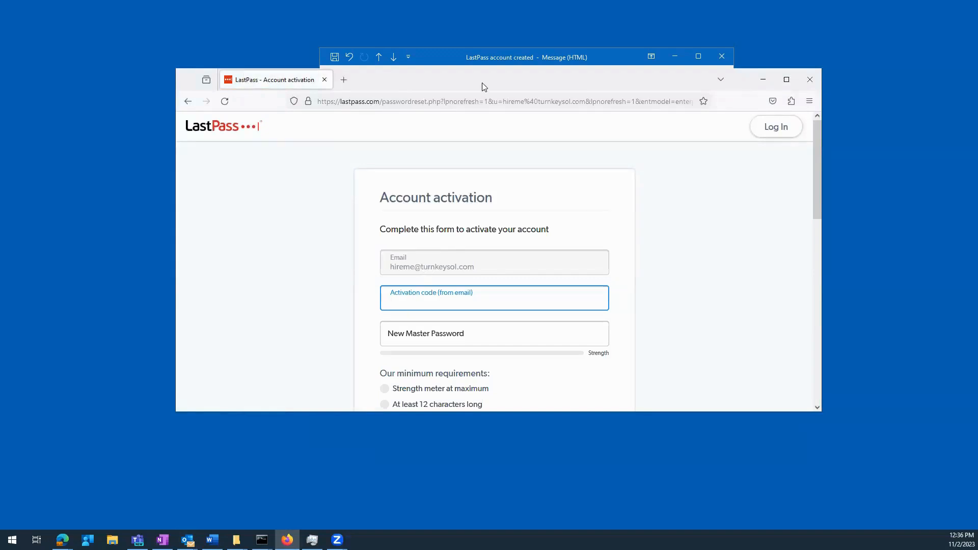
- Copy the activation code from the welcome email into the Activation code field
left_click_drag(484, 82, 663, 92)
left_click(606, 58)
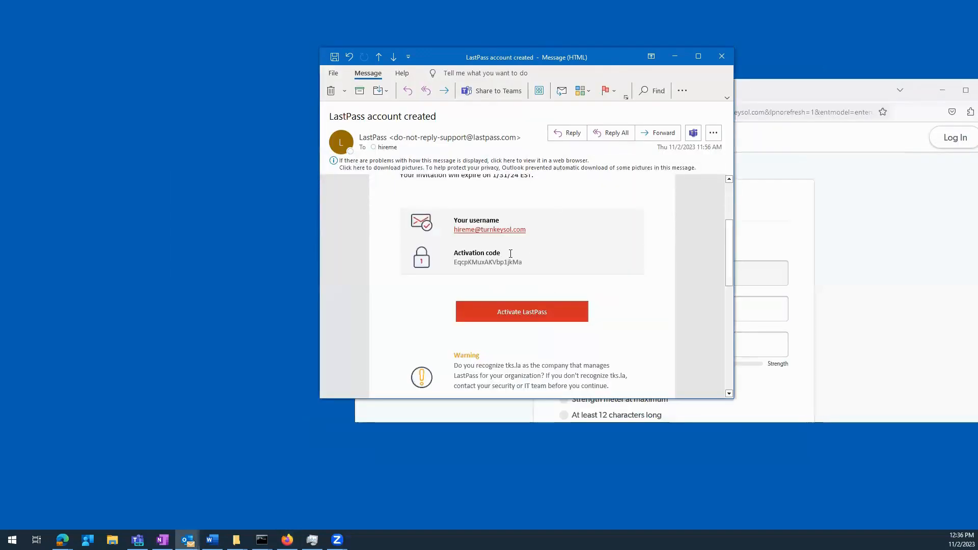
double_click(509, 262)
key("ctrl+c")
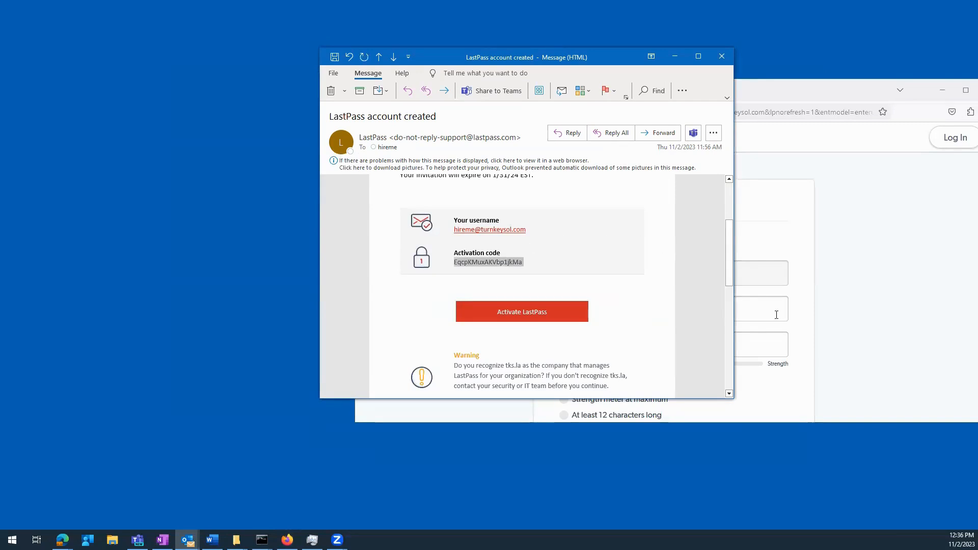
key("alt+Tab")
key("ctrl+v")
left_click(641, 342)
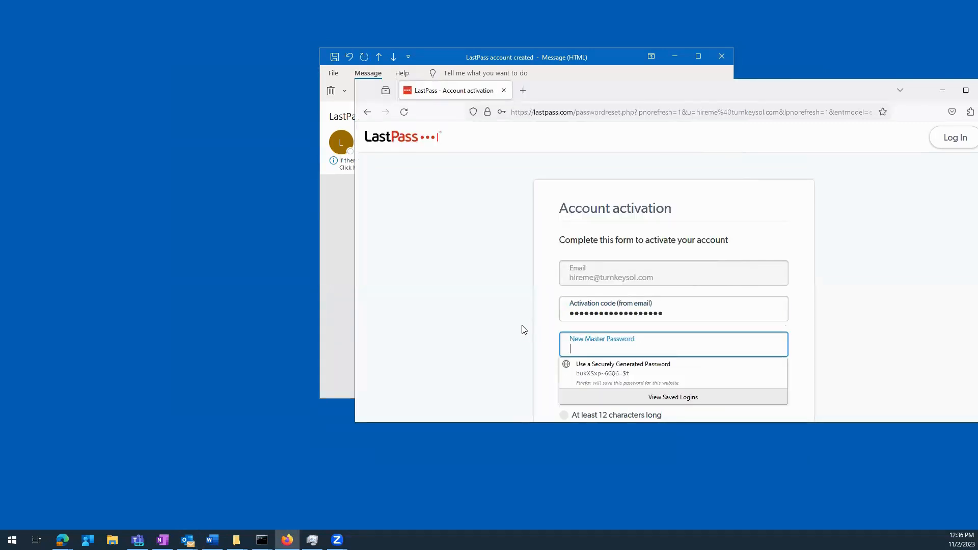
key("alt+Tab")
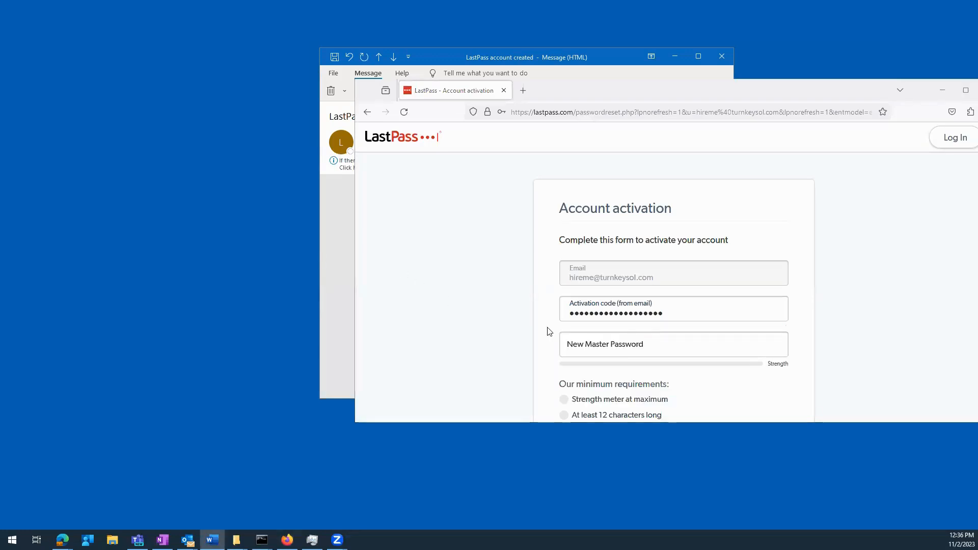
left_click(653, 349)
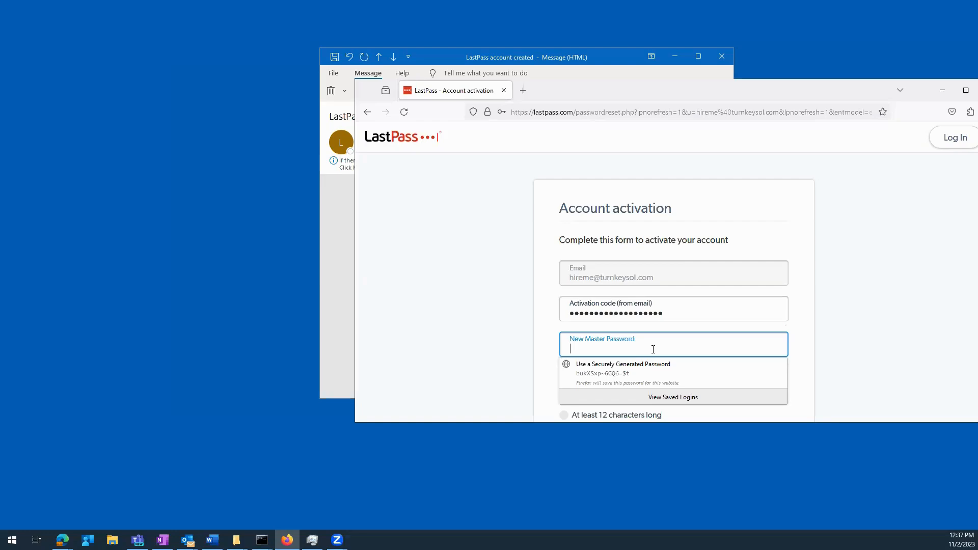
- Paste the generated password into the New Master Password field
scroll(879, 372, "down", 3)
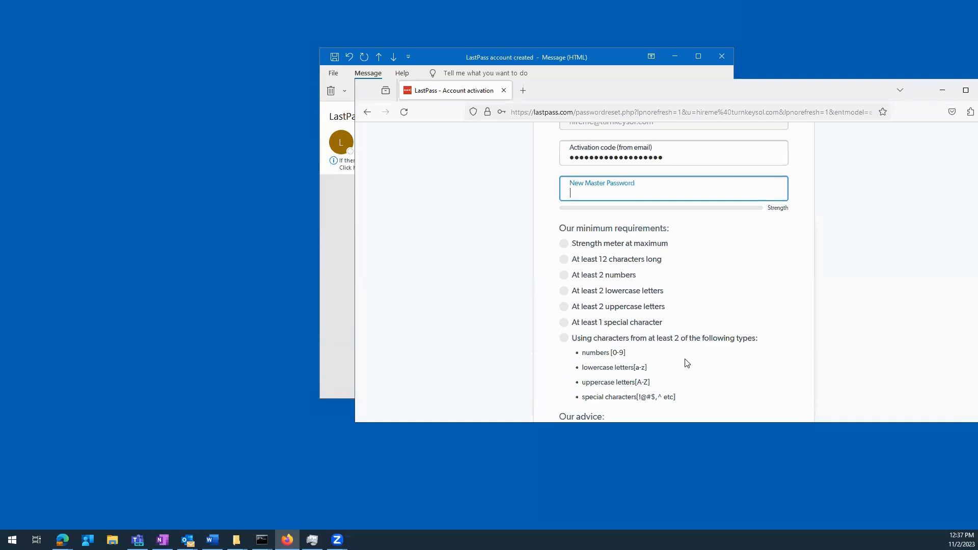
scroll(687, 362, "down", 2)
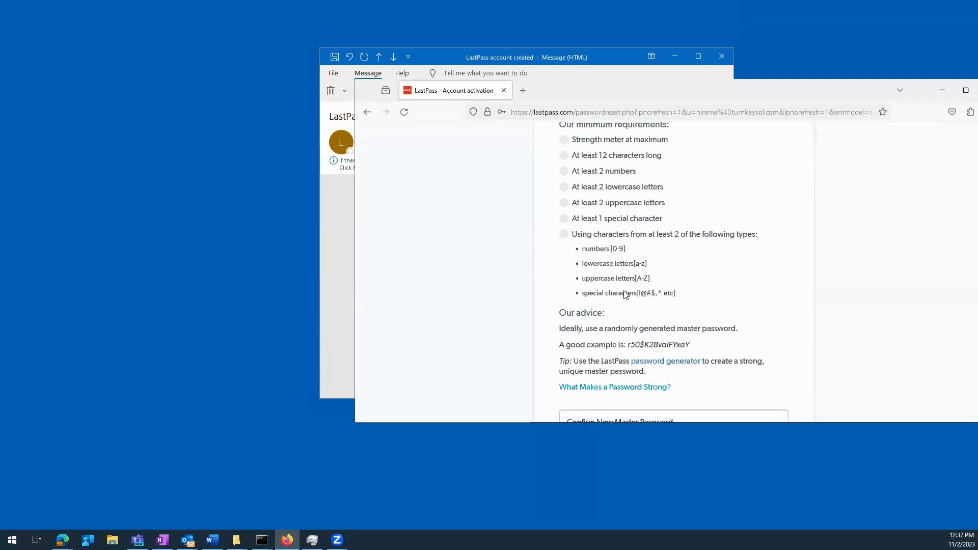
scroll(613, 260, "up", 1)
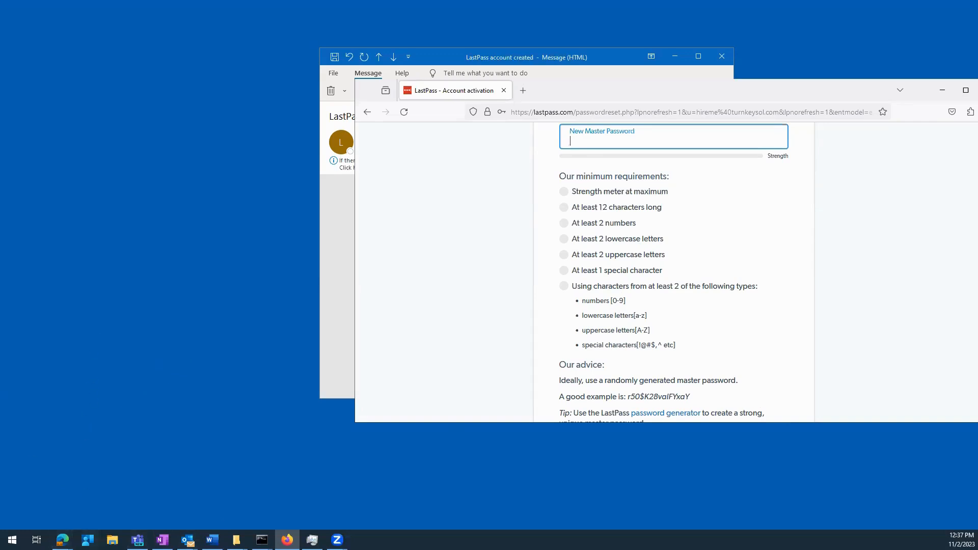
key("alt+Tab")
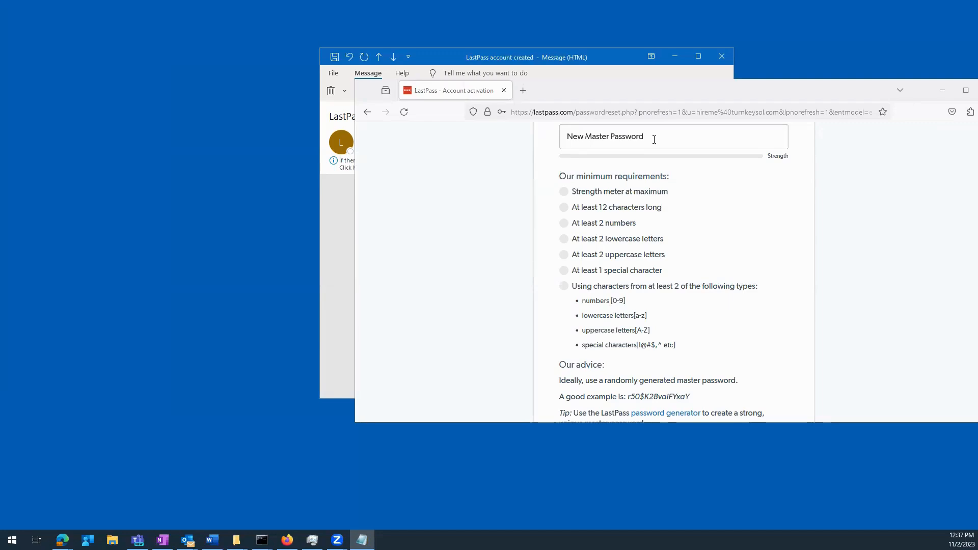
scroll(947, 214, "up", 2)
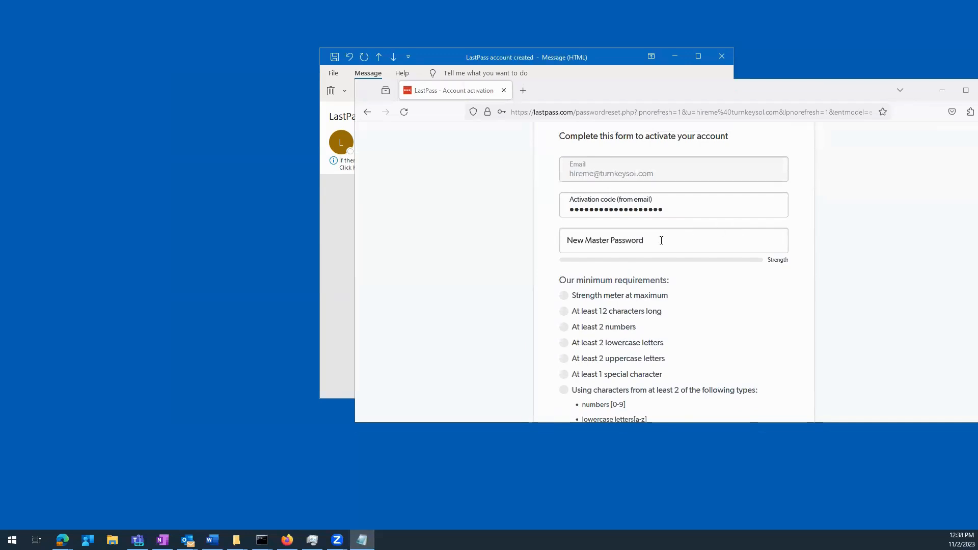
left_click(656, 241)
key("ctrl+v")
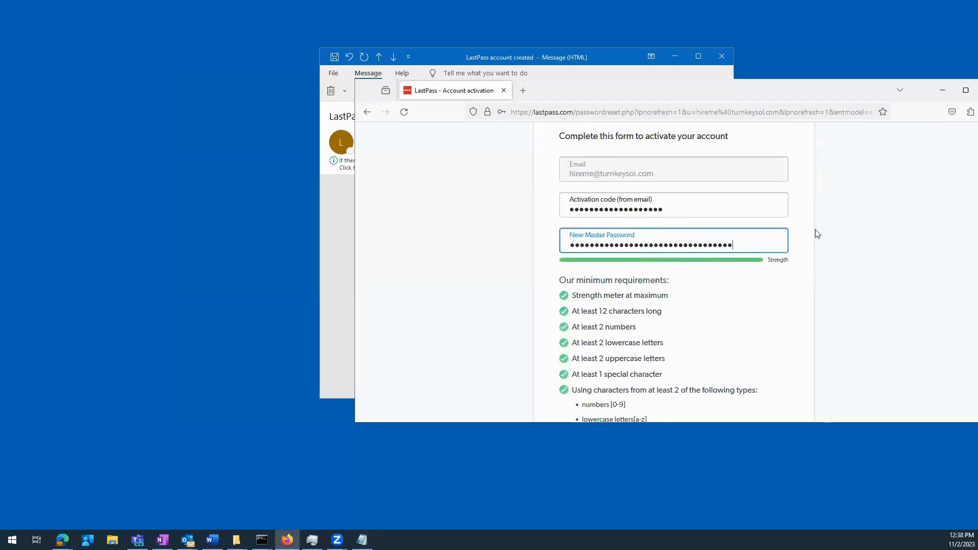
- Paste the same password into Confirm New Master Password and submit the activation form
scroll(677, 374, "down", 4)
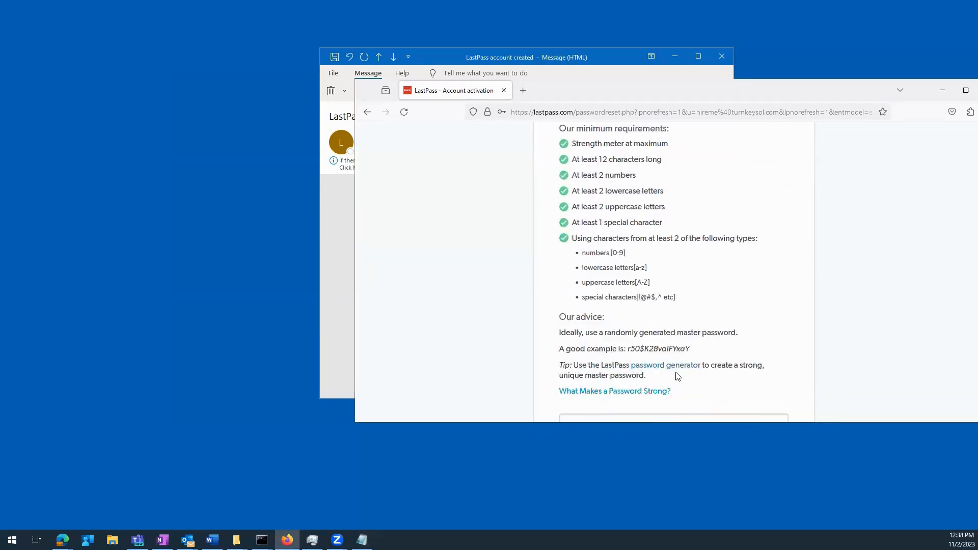
left_click(609, 371)
key("ctrl+v")
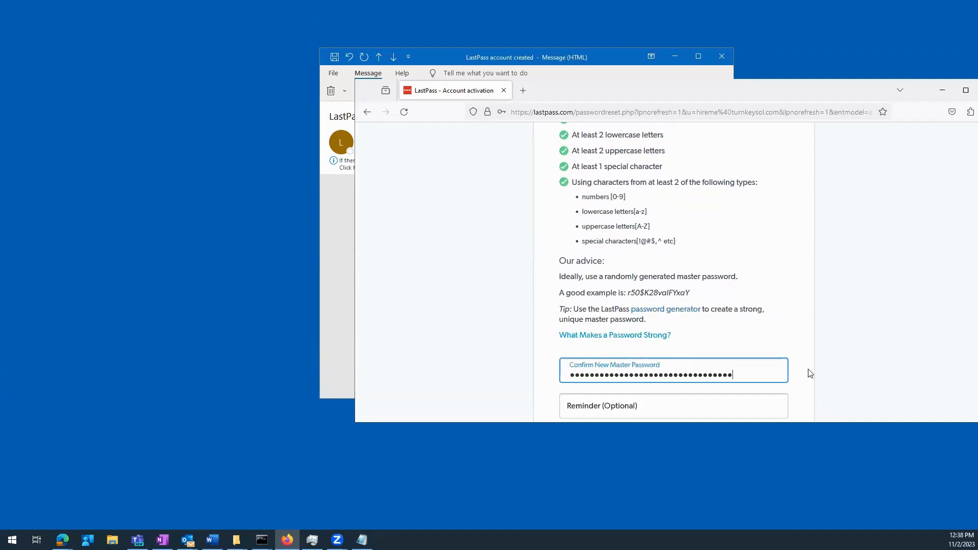
scroll(841, 363, "down", 3)
left_click(644, 259)
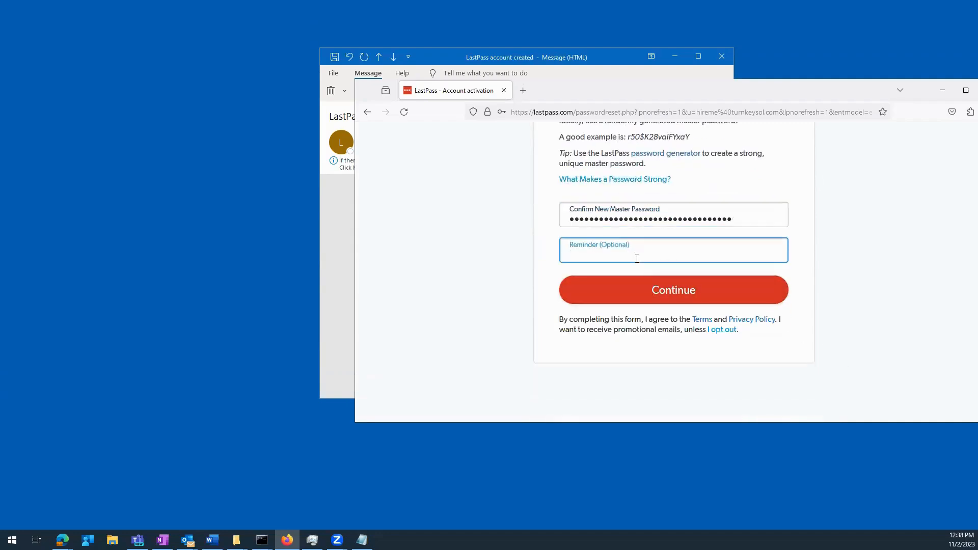
left_click(661, 290)
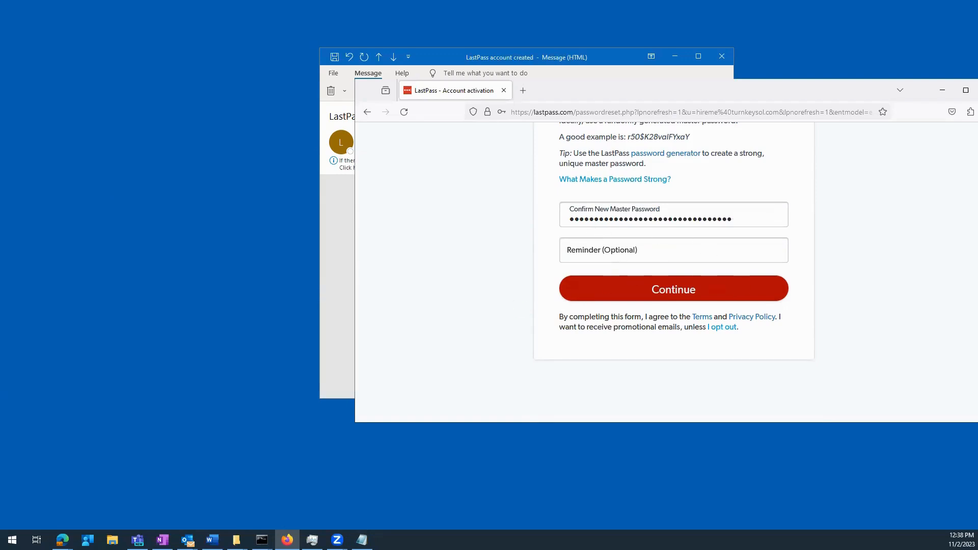
left_click(736, 283)
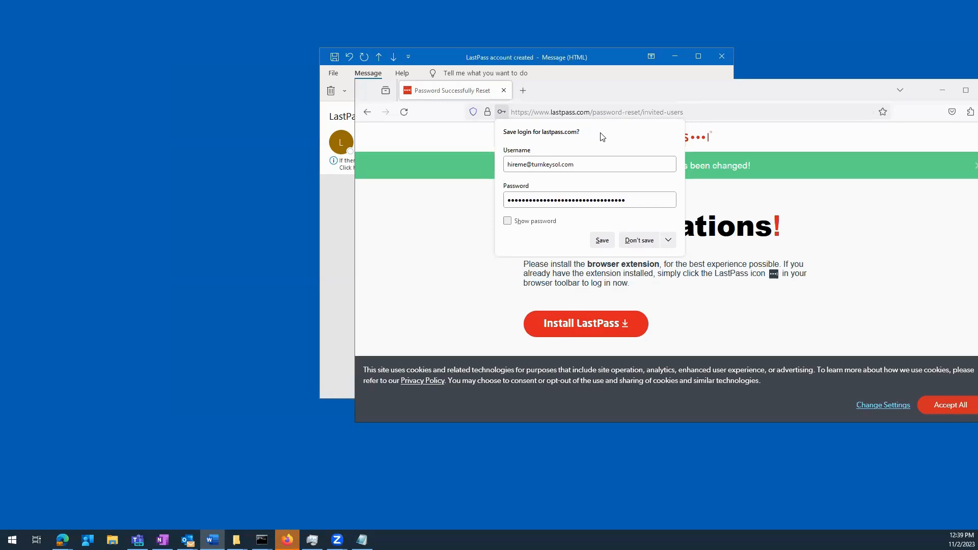
- Decline Firefox's offer to save the LastPass login and move the browser fully on screen
left_click(633, 240)
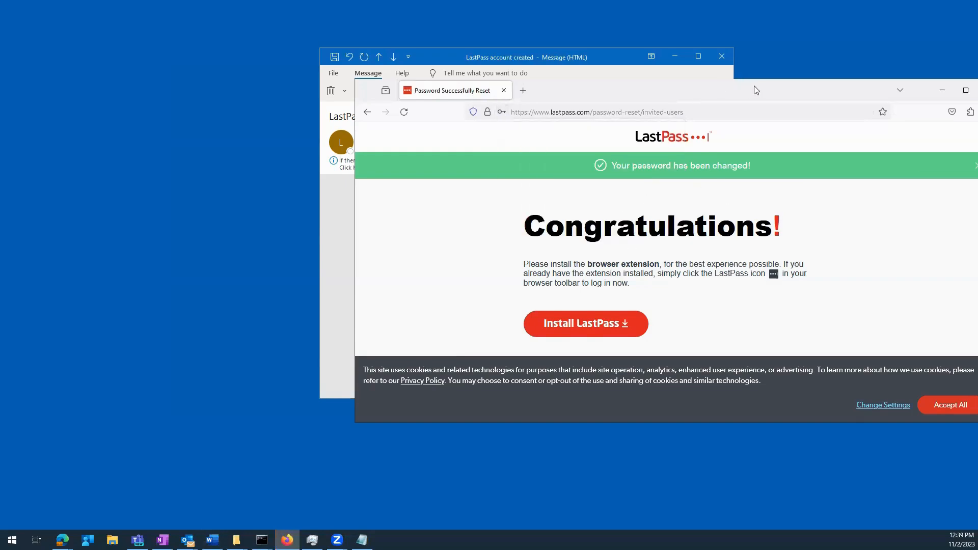
left_click_drag(751, 90, 627, 67)
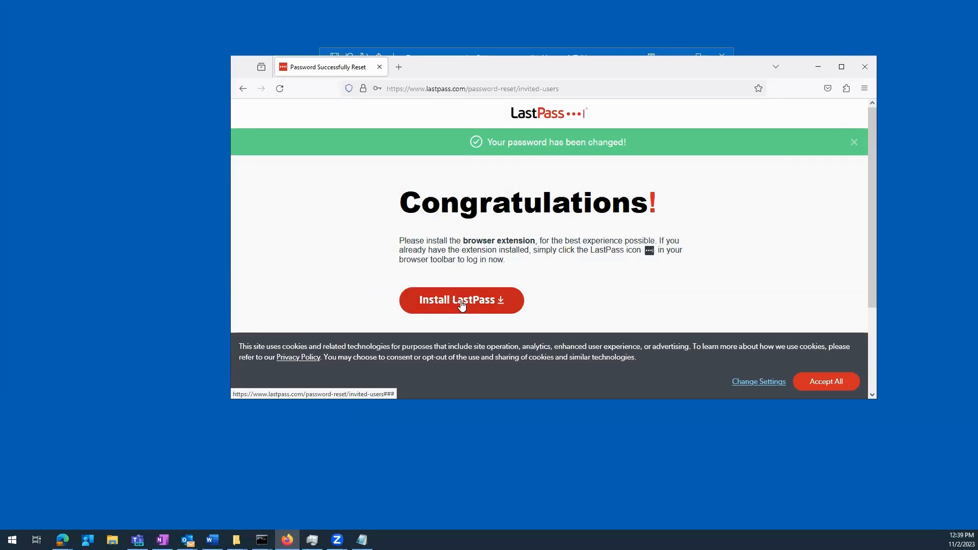
- Open the LastPass Password Manager add-on listing via Install LastPass, then the Add-ons Manager
left_click(489, 300)
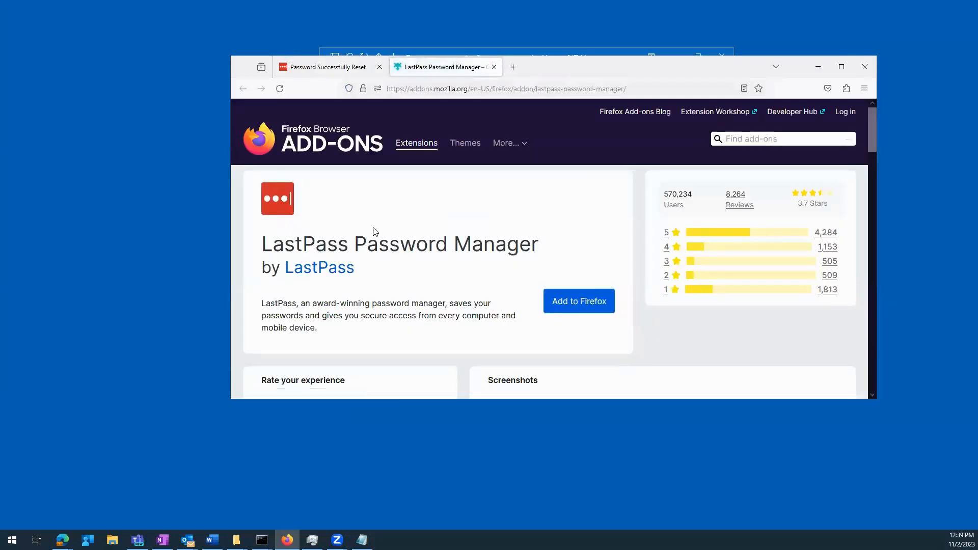
left_click(332, 68)
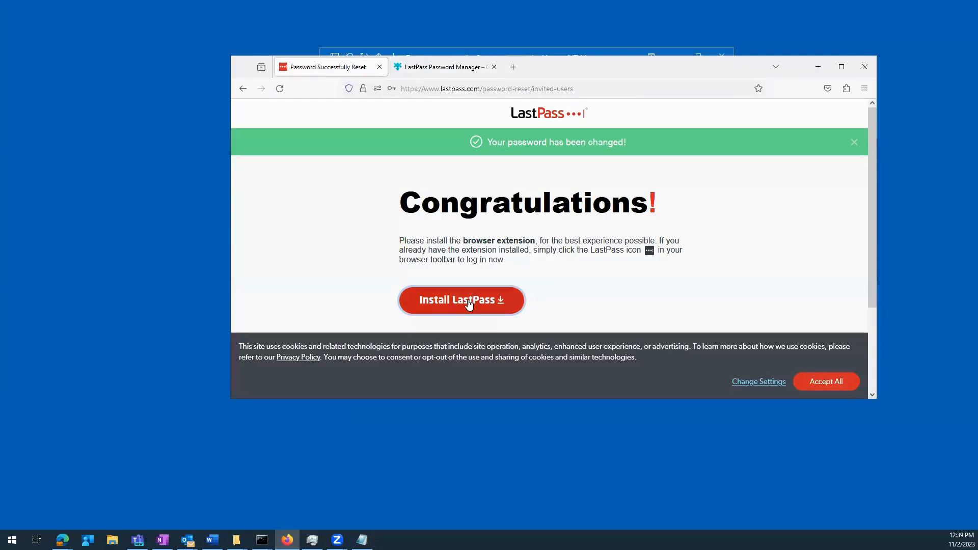
left_click(432, 73)
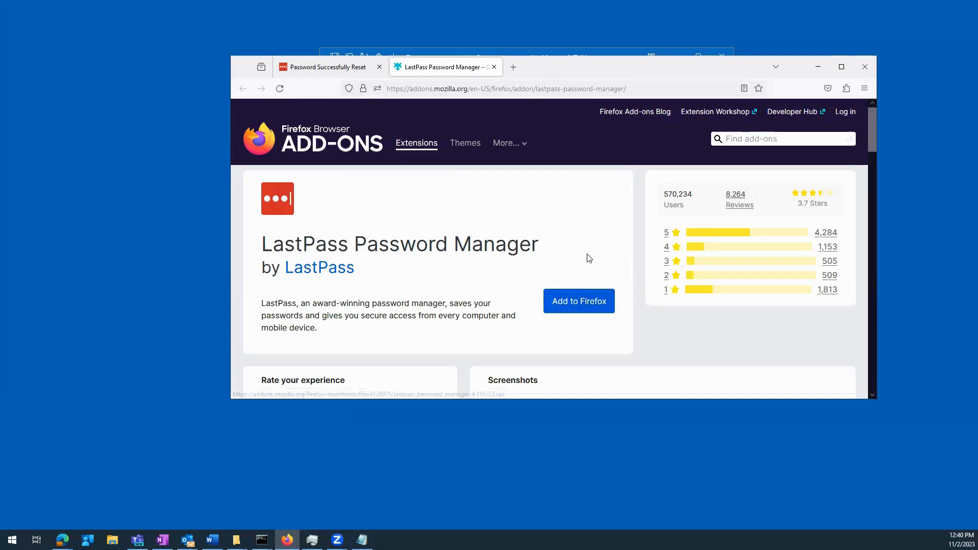
left_click(847, 90)
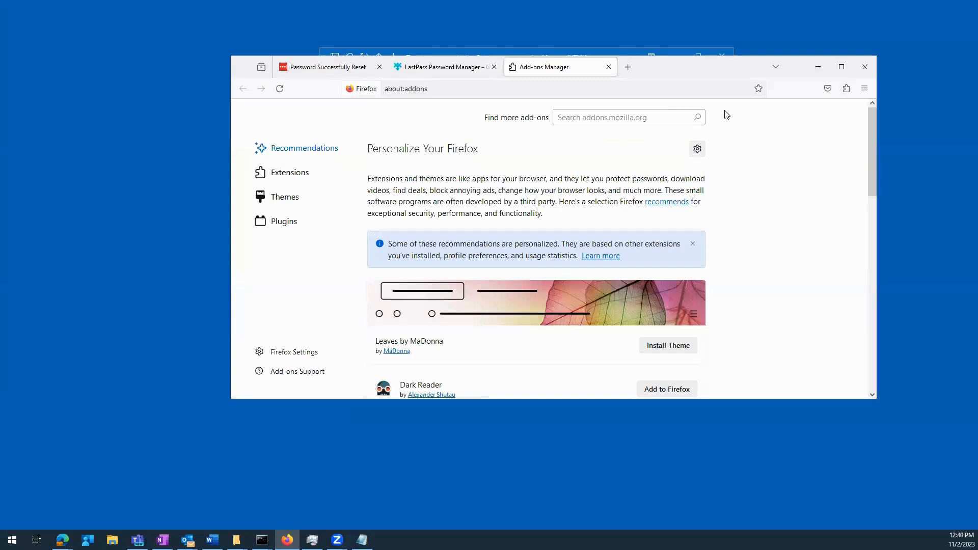
- Search add-ons for 'lastpass' and choose Add to Firefox on LastPass Password Manager
left_click(604, 121)
type("lastpas")
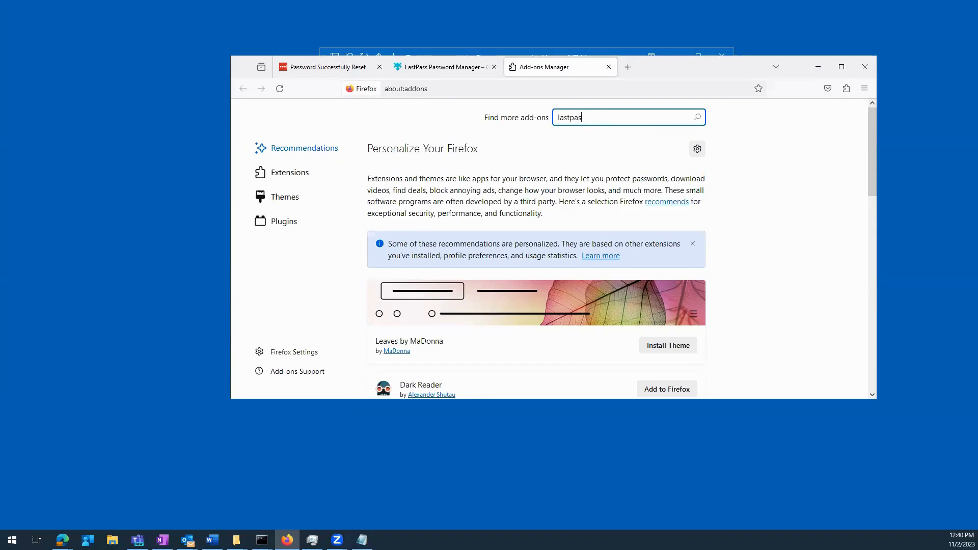
type("s")
key("Return")
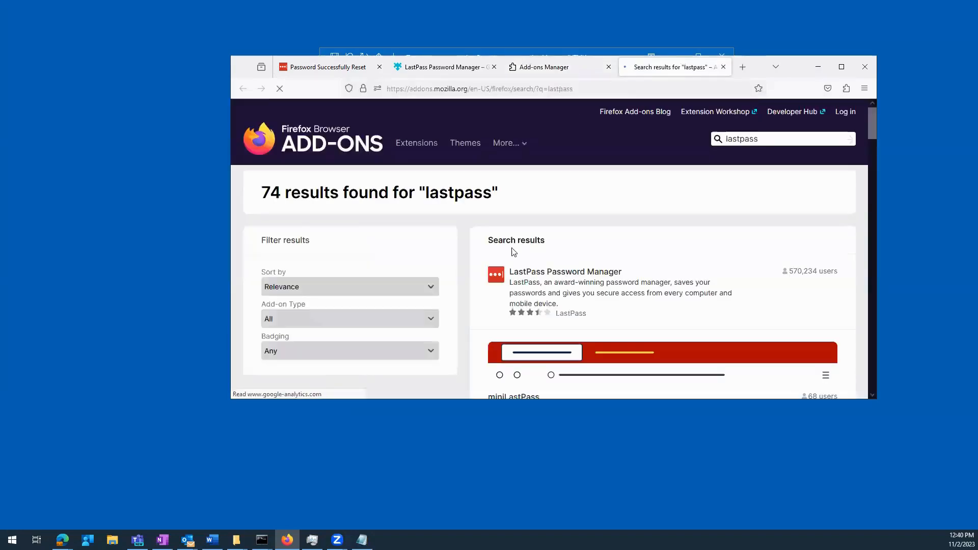
scroll(626, 288, "down", 3)
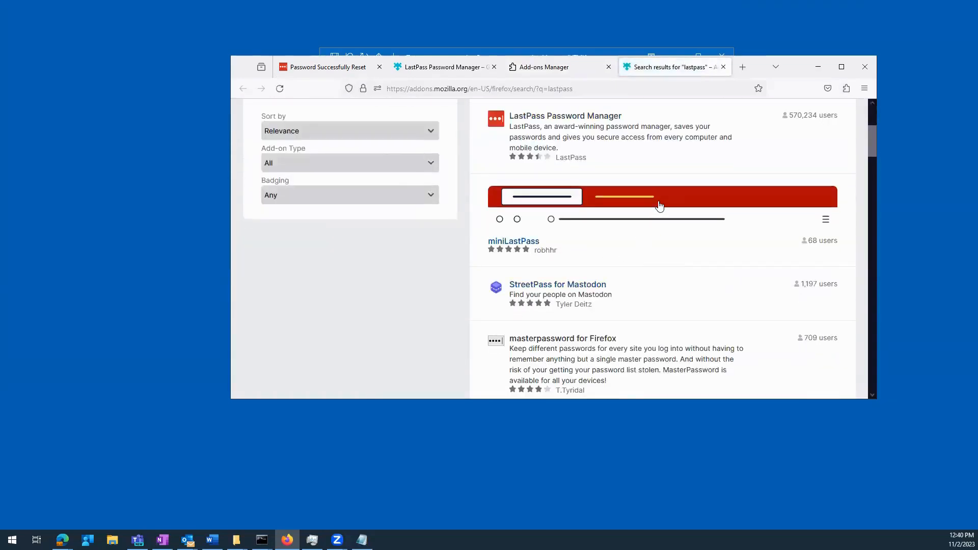
left_click(606, 135)
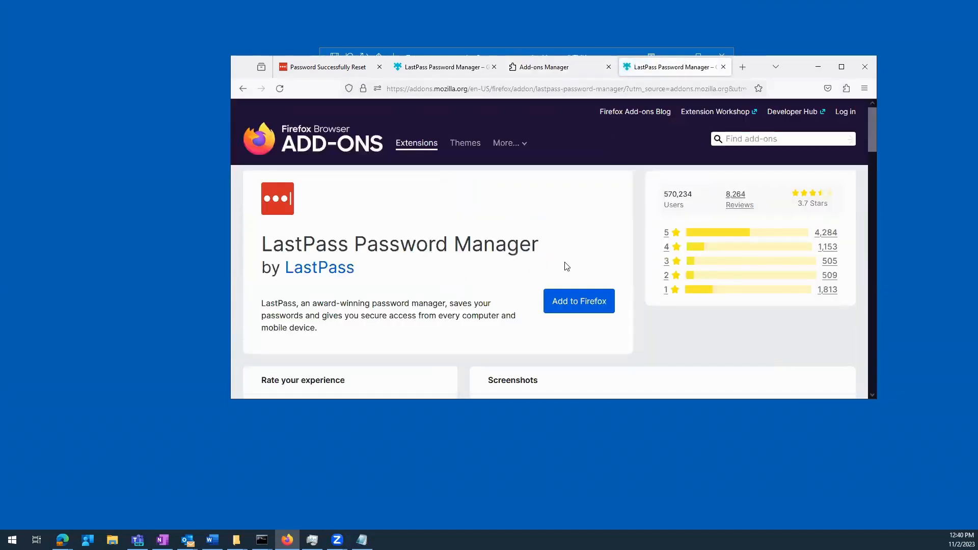
left_click(599, 304)
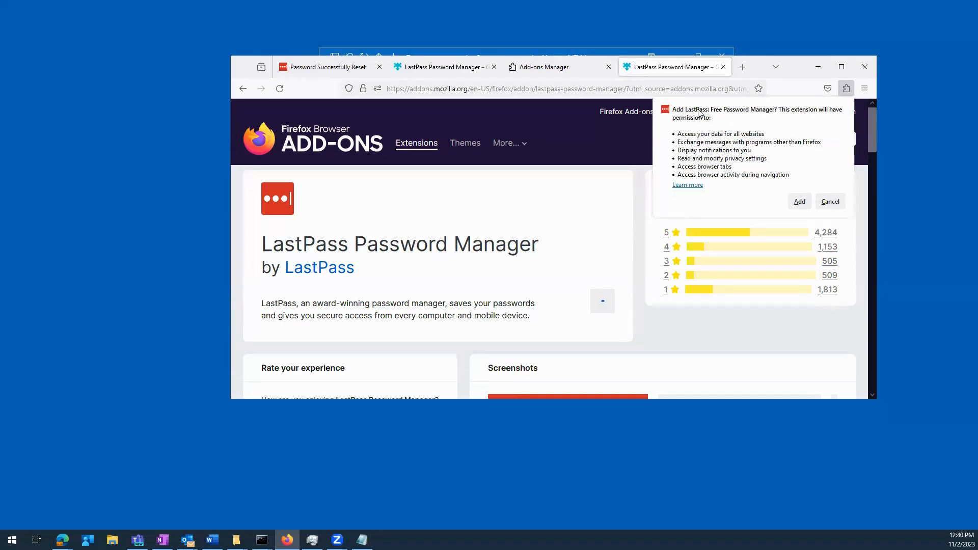
- Approve the extension's permissions, allow it in Private Windows, and dismiss the confirmation
left_click(803, 205)
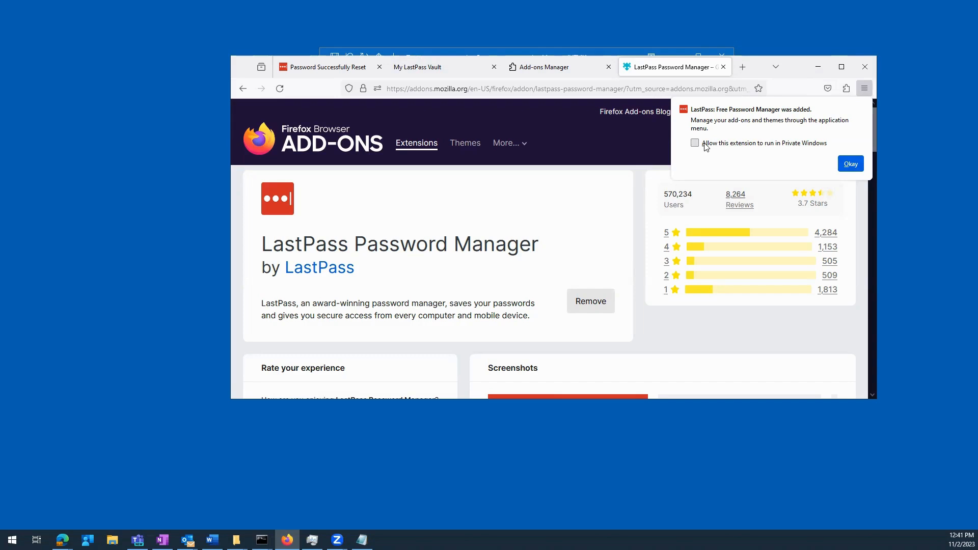
left_click(791, 144)
left_click(853, 165)
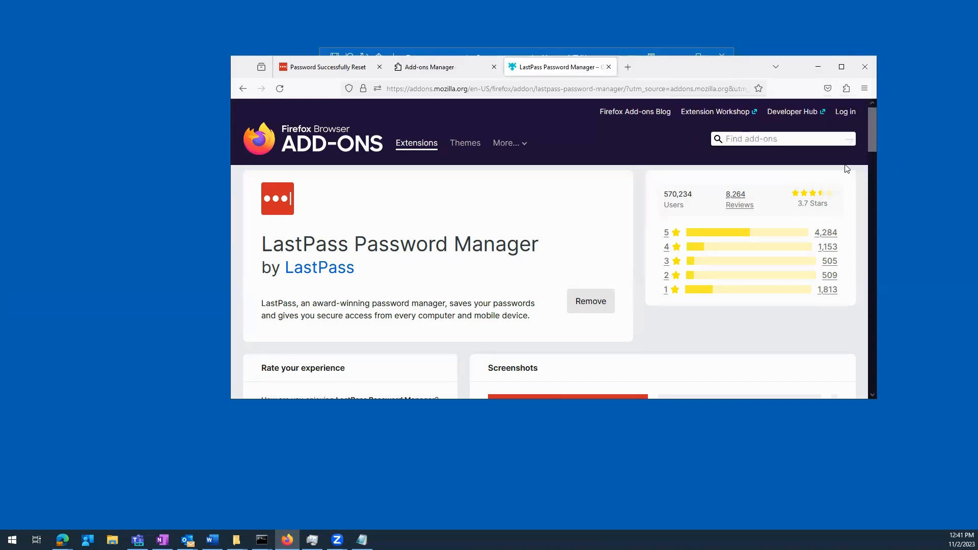
- Pin LastPass to the toolbar from the Extensions panel and close the Add-ons Manager tab
left_click(865, 91)
left_click(847, 89)
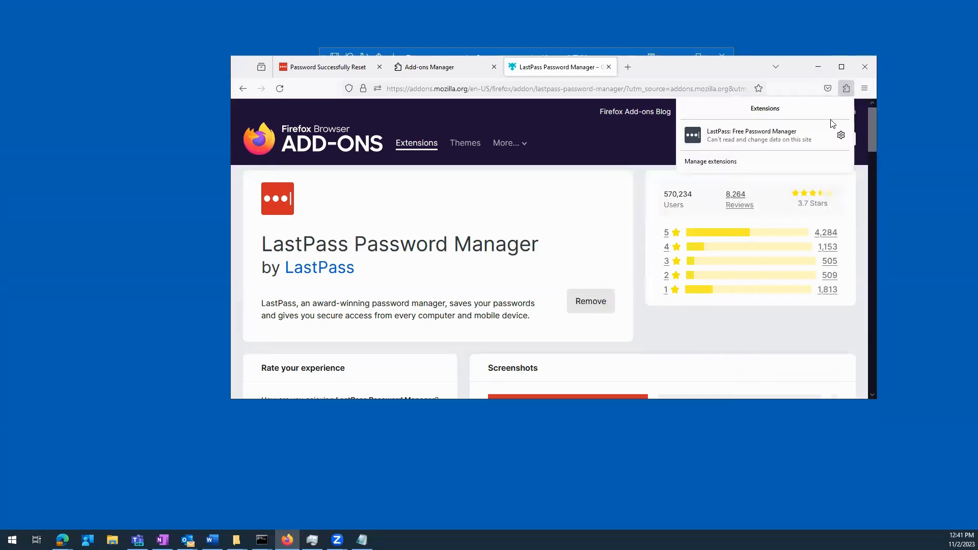
left_click(840, 136)
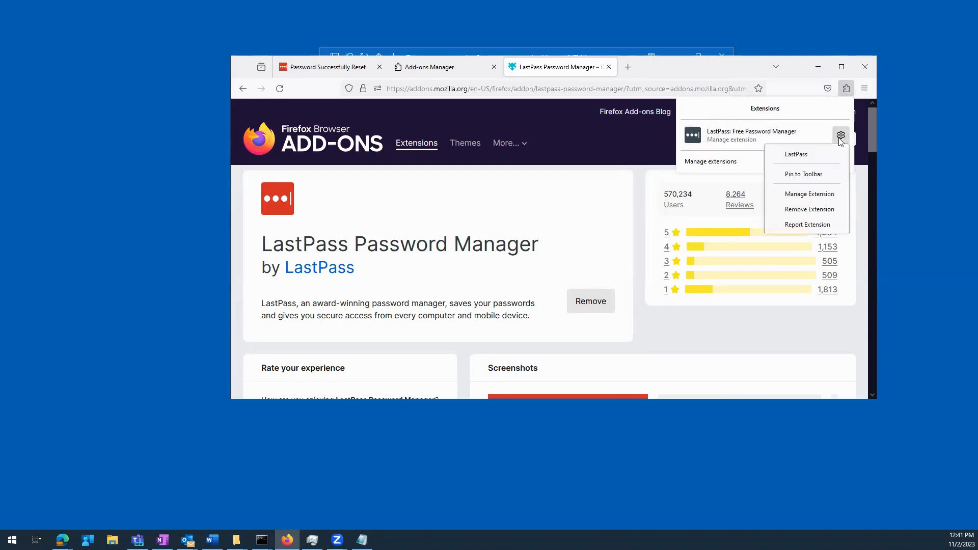
left_click(816, 175)
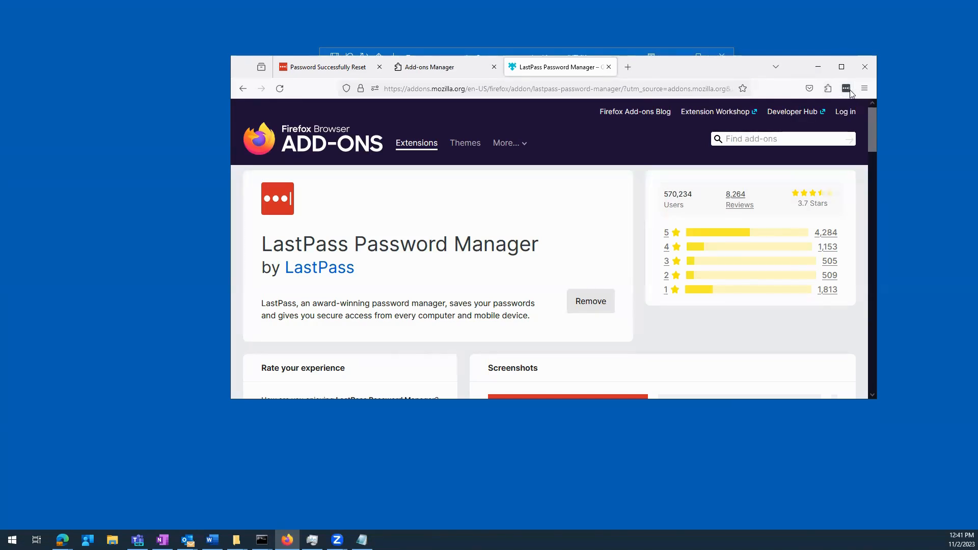
left_click(494, 67)
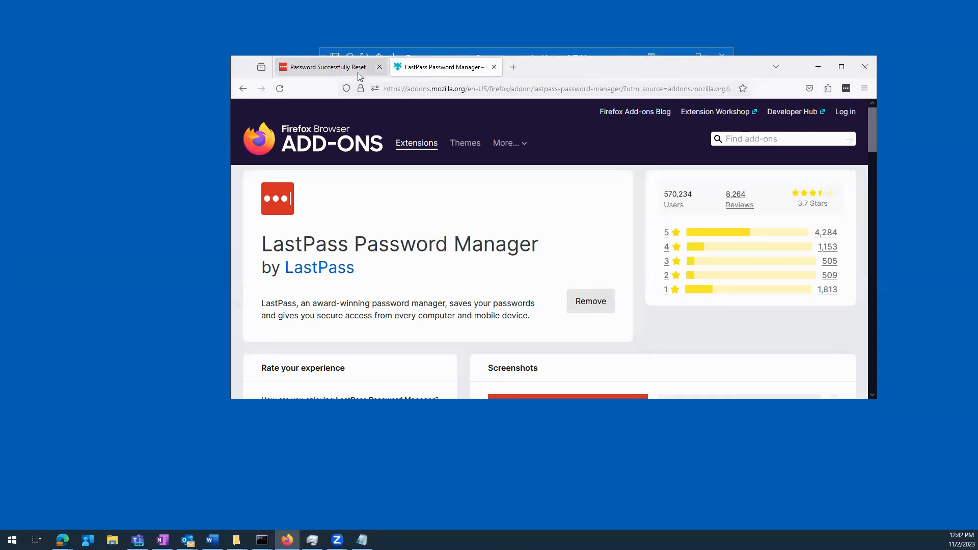
- Dismiss the password-changed banner and accept the LastPass extension's permissions
left_click(343, 76)
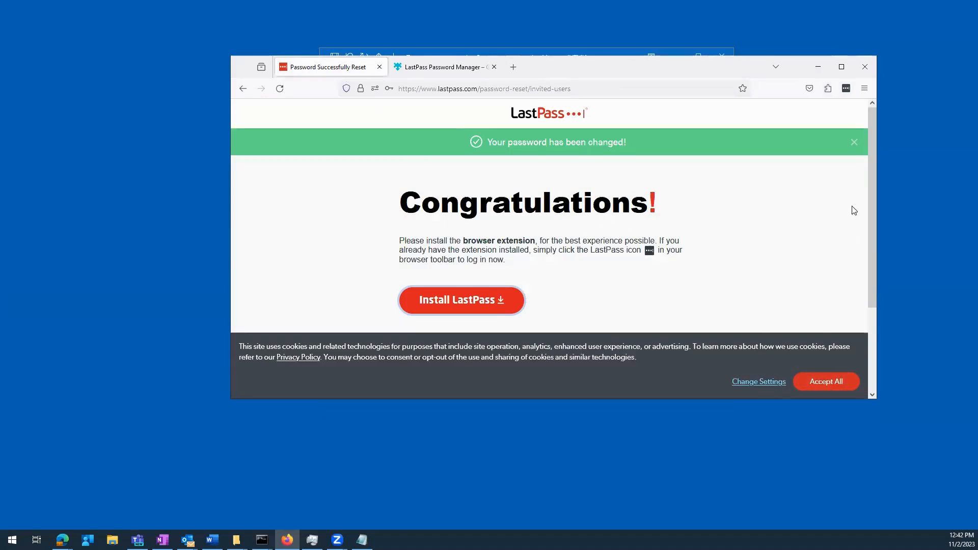
left_click(852, 145)
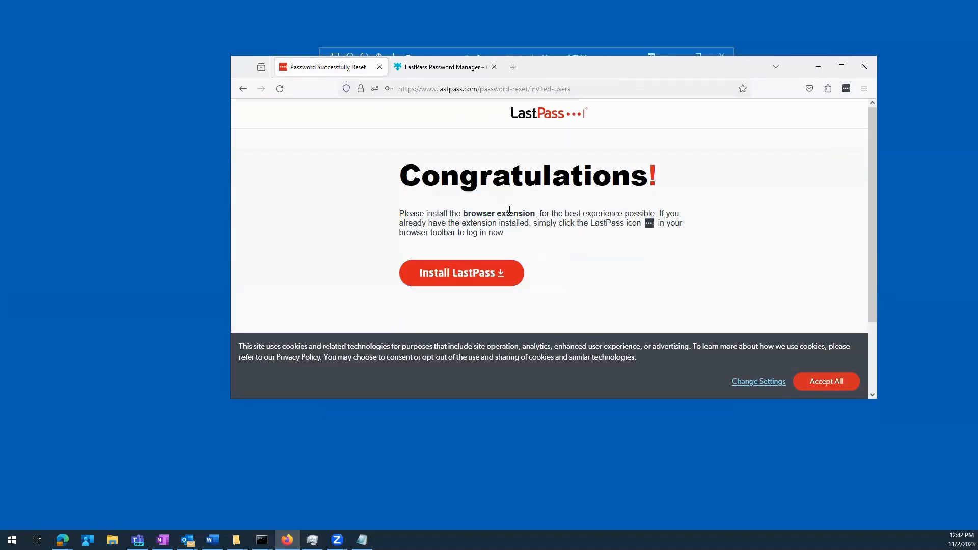
left_click(452, 74)
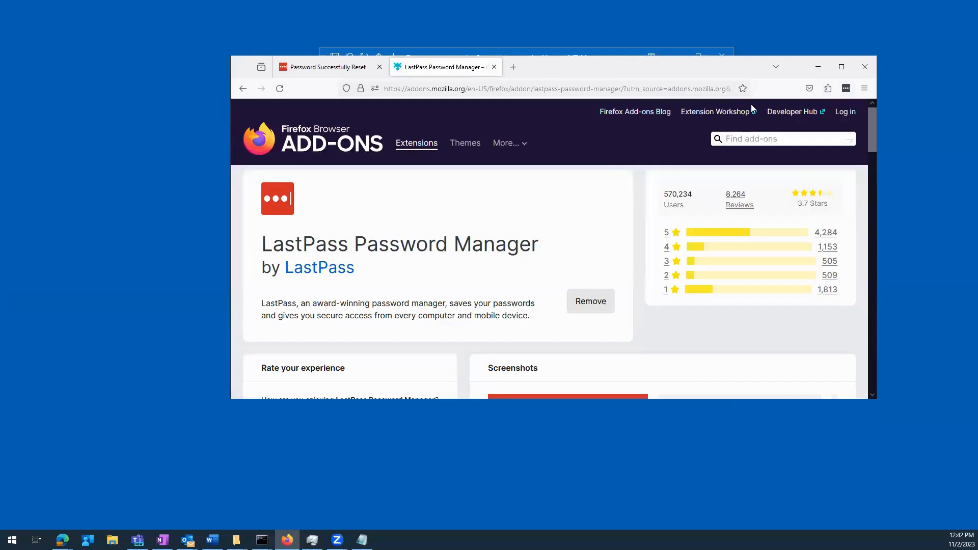
left_click(846, 90)
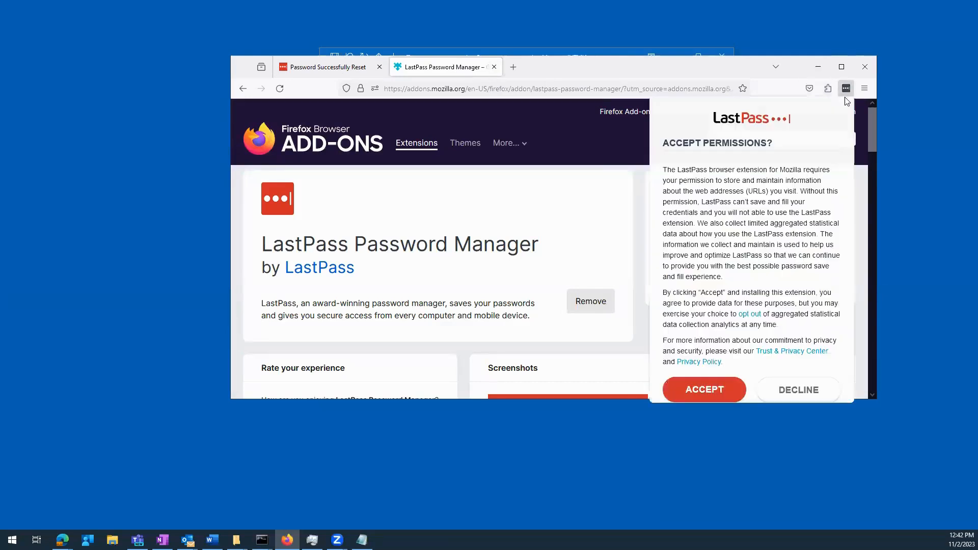
left_click(703, 390)
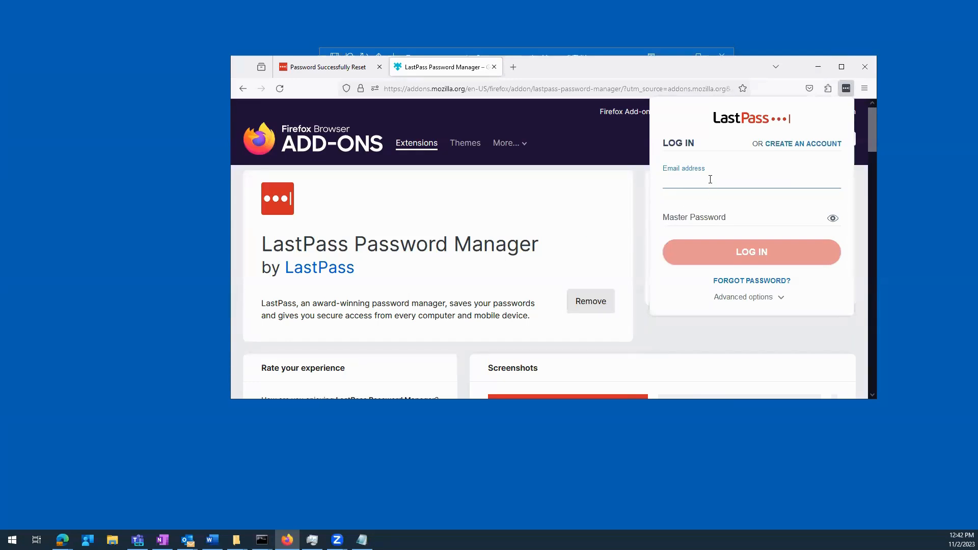
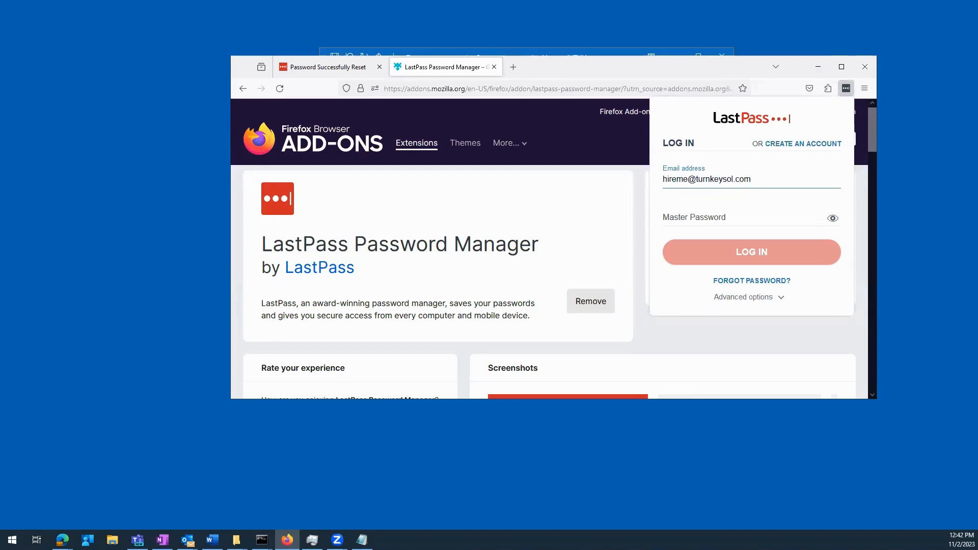
- Enter the account e-mail and paste the master password in the extension login, then log in
key("alt+Tab")
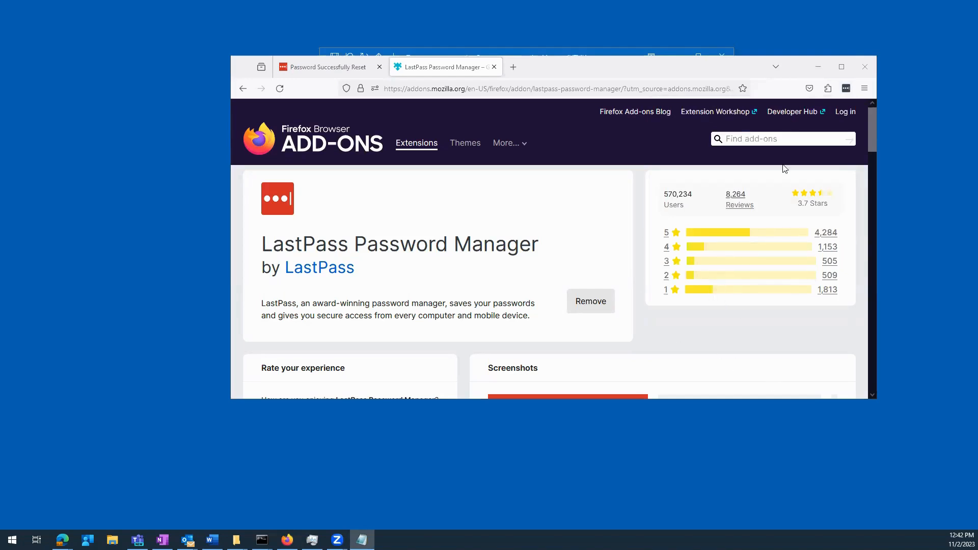
left_click(845, 88)
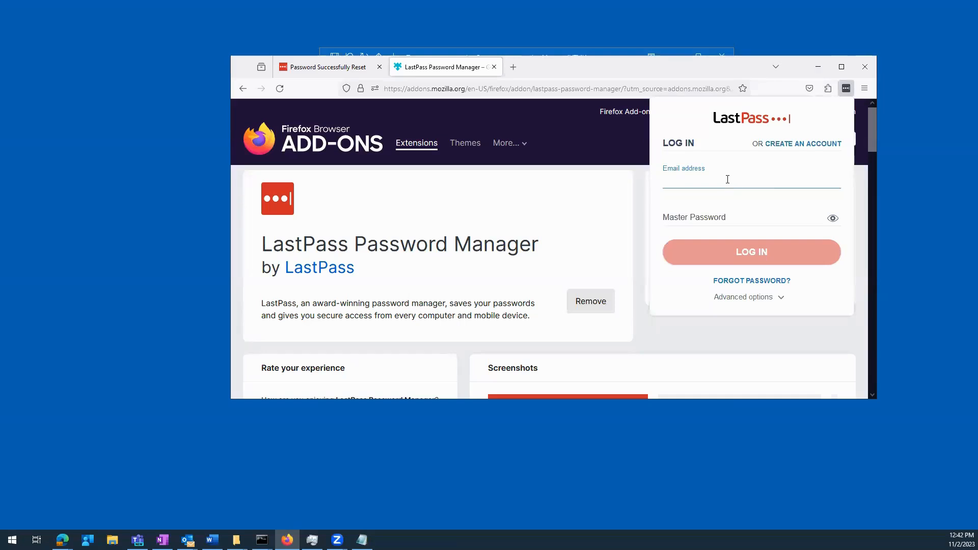
key("Tab")
key("ctrl+v")
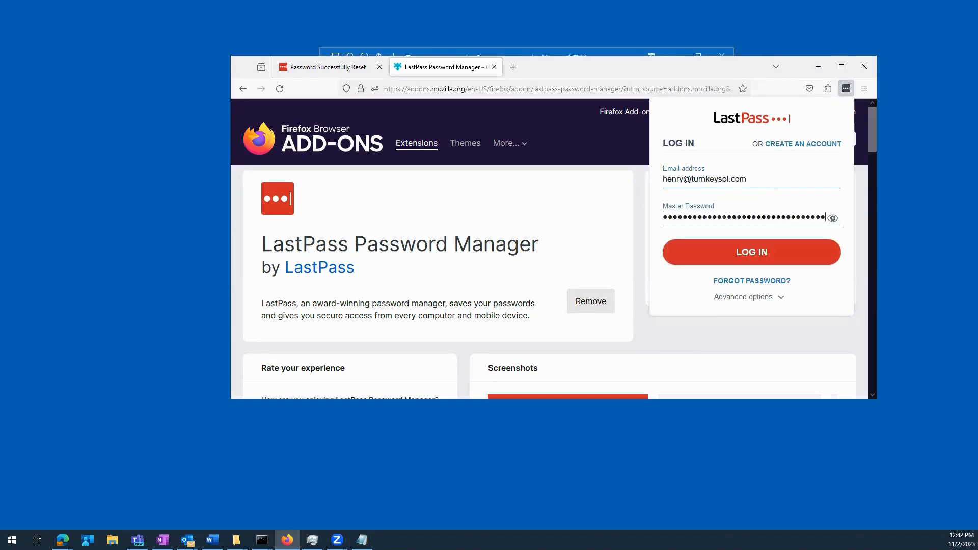
left_click(748, 251)
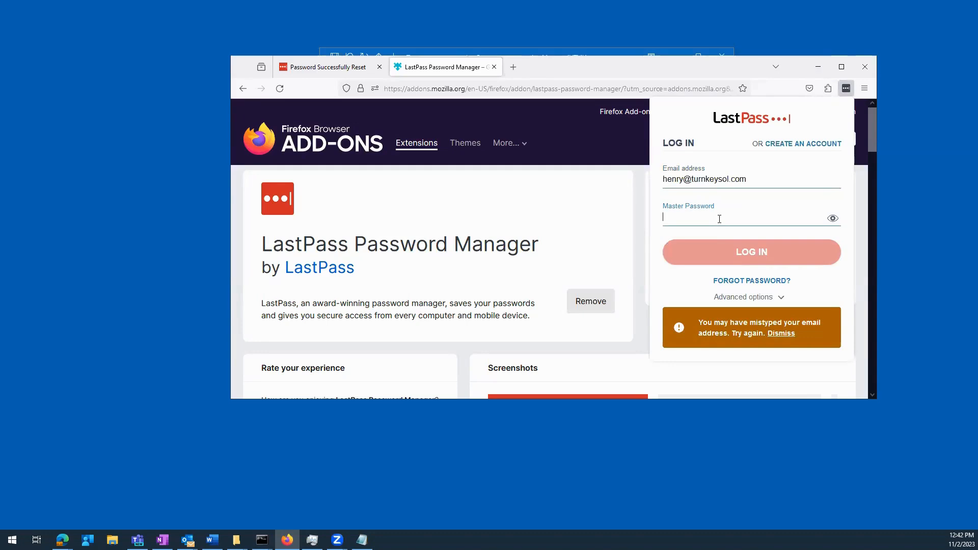
- Correct the account e-mail address, re-paste the master password and log in again
left_click(674, 178)
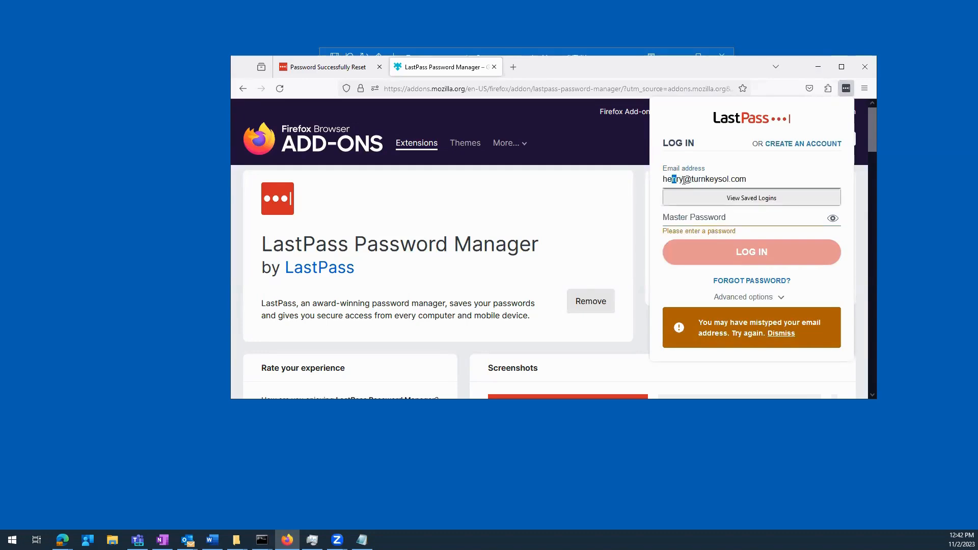
double_click(673, 179)
key("Tab")
key("ctrl+v")
left_click(754, 260)
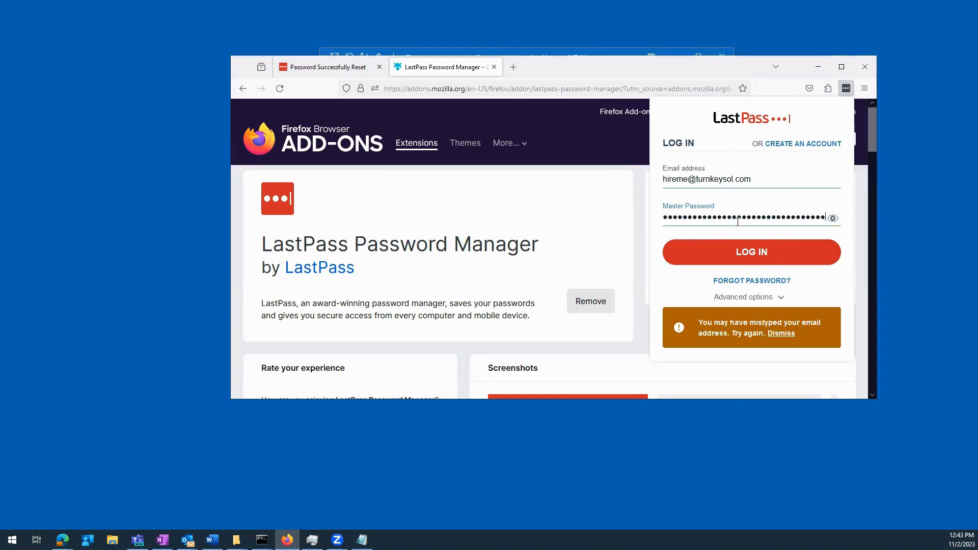
left_click(751, 252)
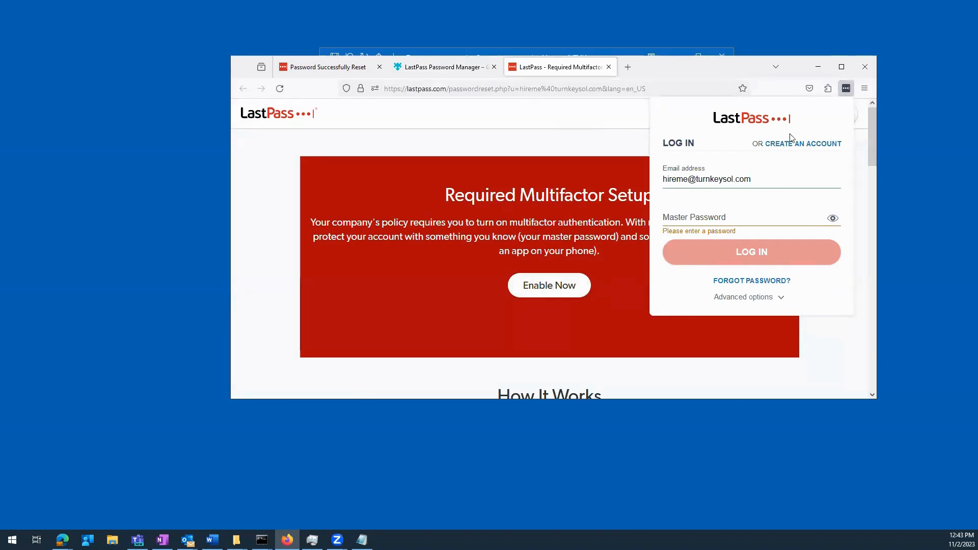
- Close the extension login popup and choose Enable Now on the Required Multifactor Setup banner
left_click(707, 69)
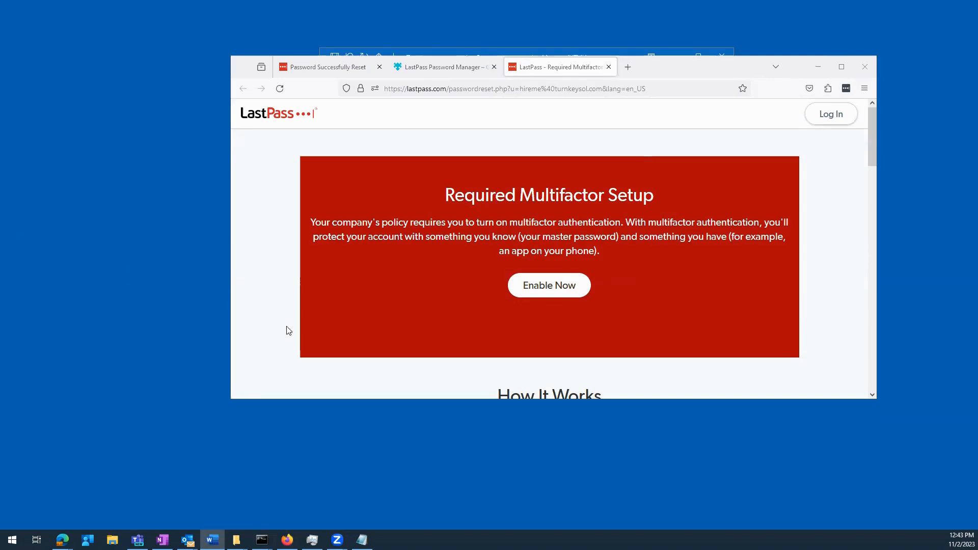
left_click(542, 286)
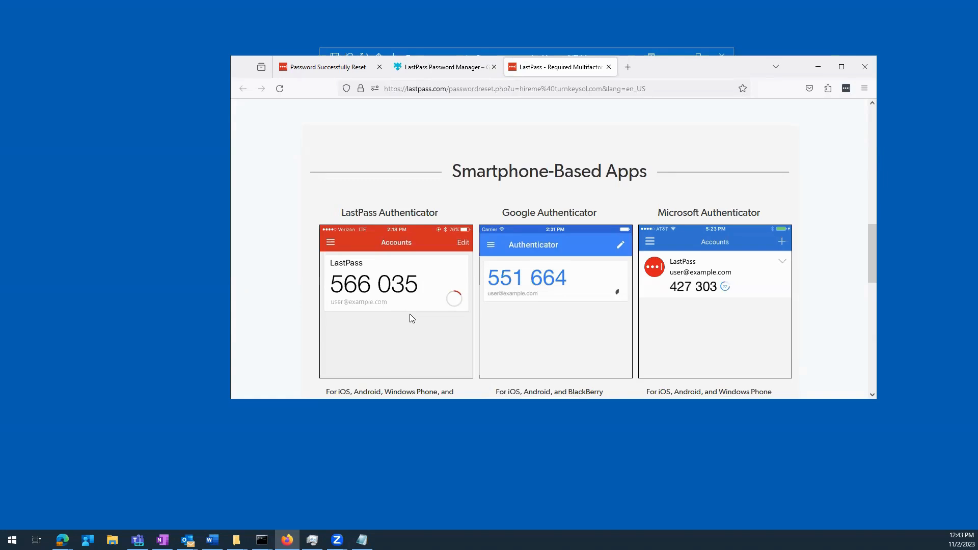
scroll(411, 316, "up", 4)
scroll(409, 317, "down", 4)
scroll(775, 326, "down", 3)
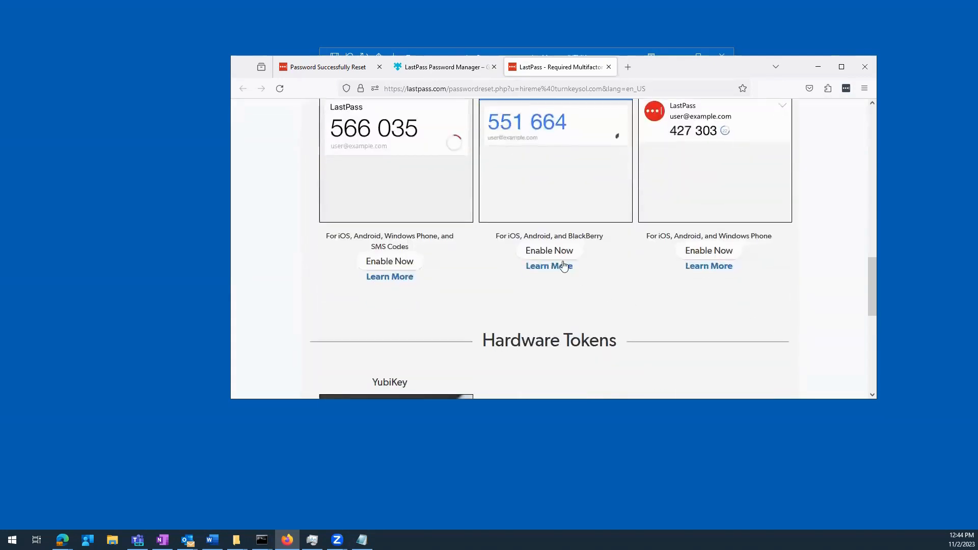
scroll(484, 245, "up", 2)
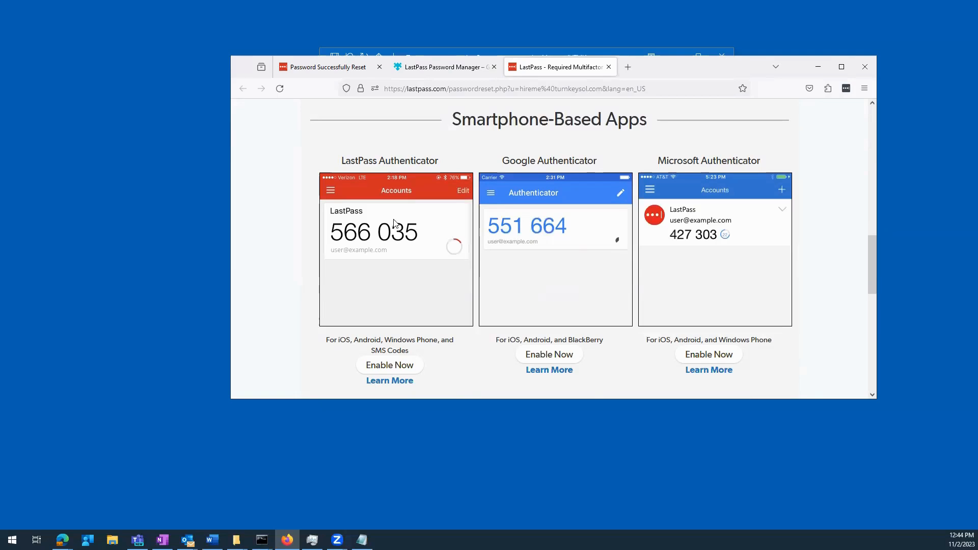
- Re-enter the master password to verify identity and begin enabling LastPass Authenticator
left_click(398, 367)
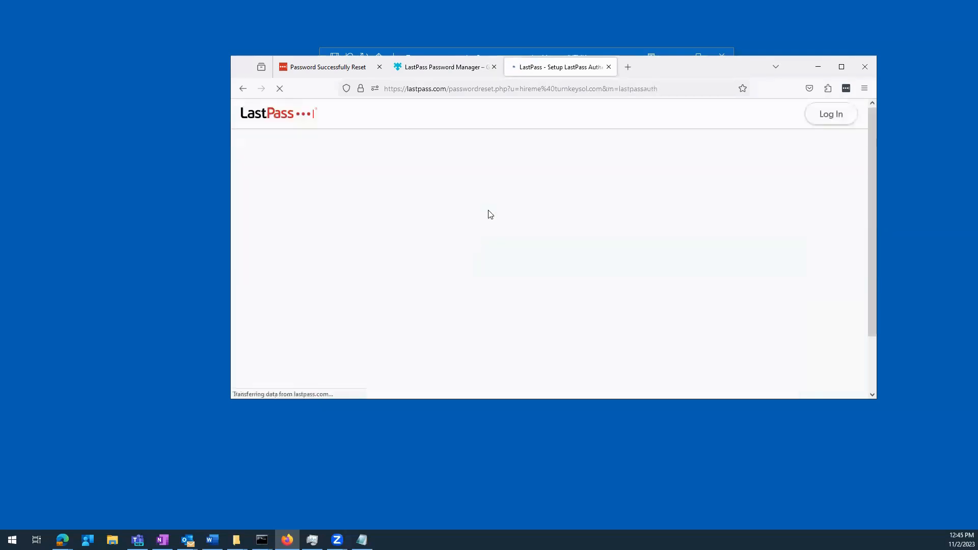
scroll(512, 261, "down", 1)
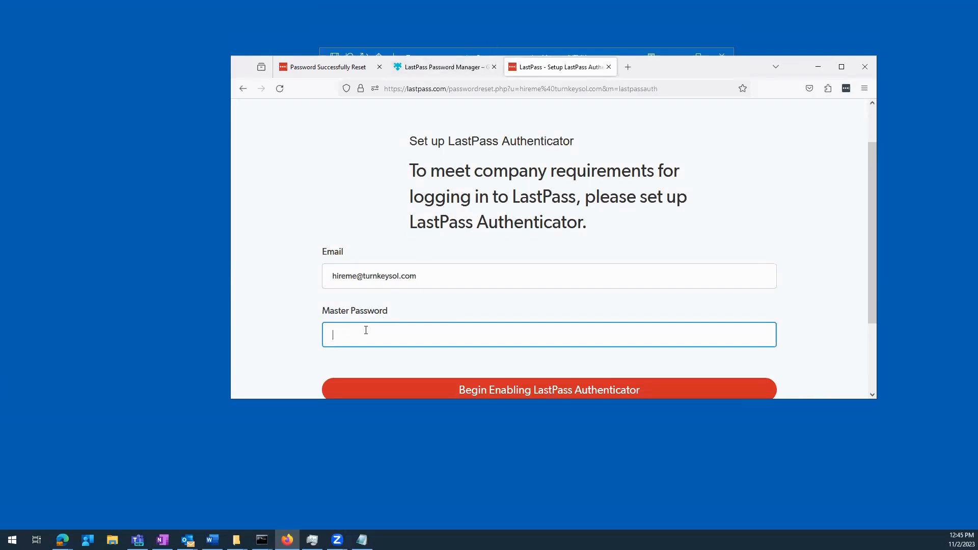
key("ctrl+v")
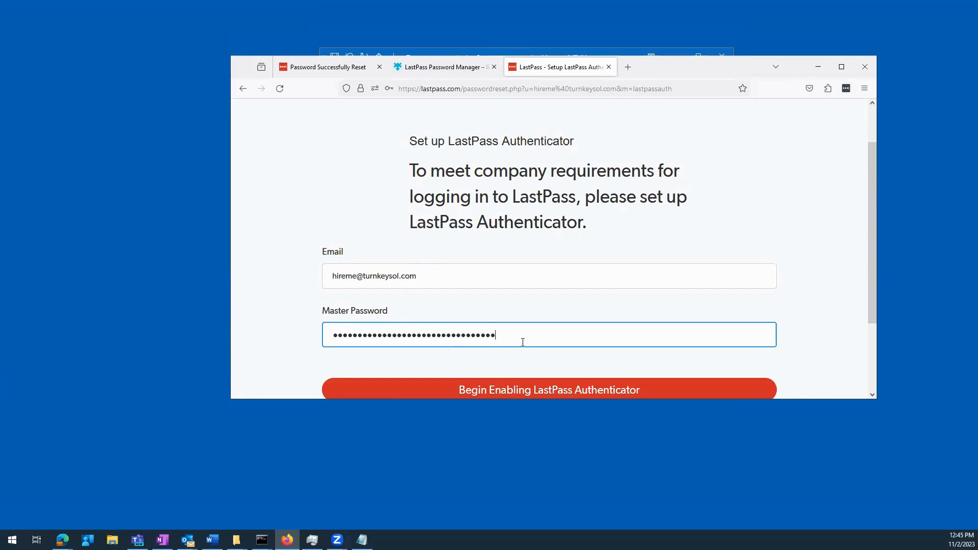
key("alt+Tab")
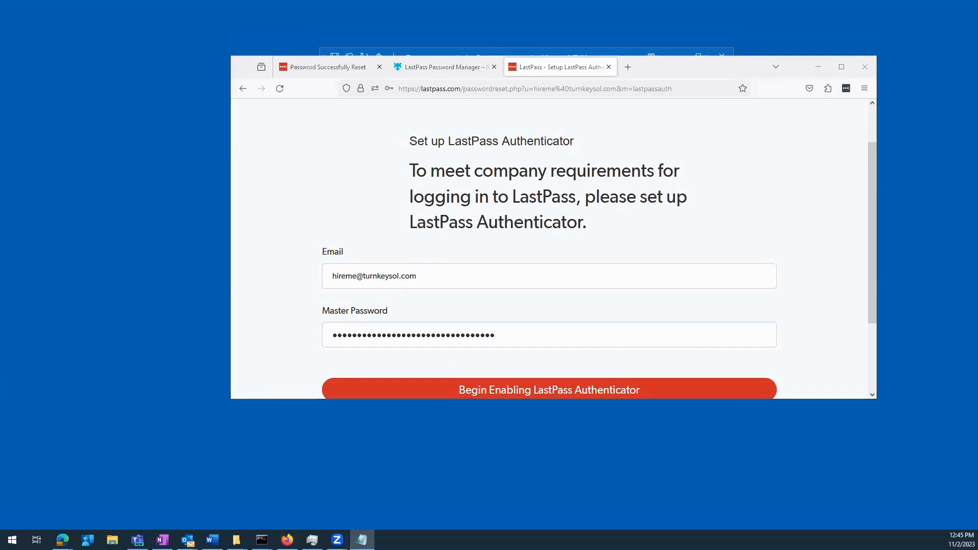
left_click(481, 335)
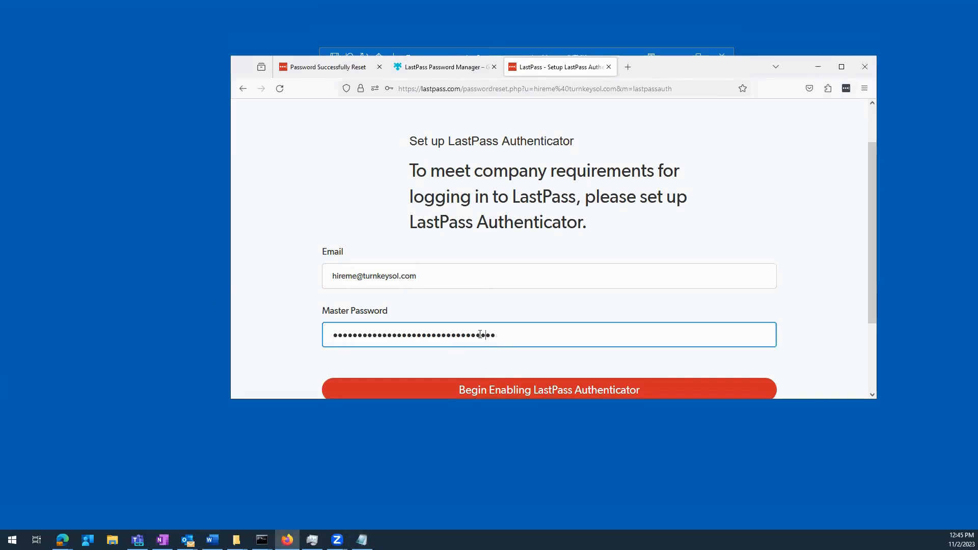
left_click(532, 389)
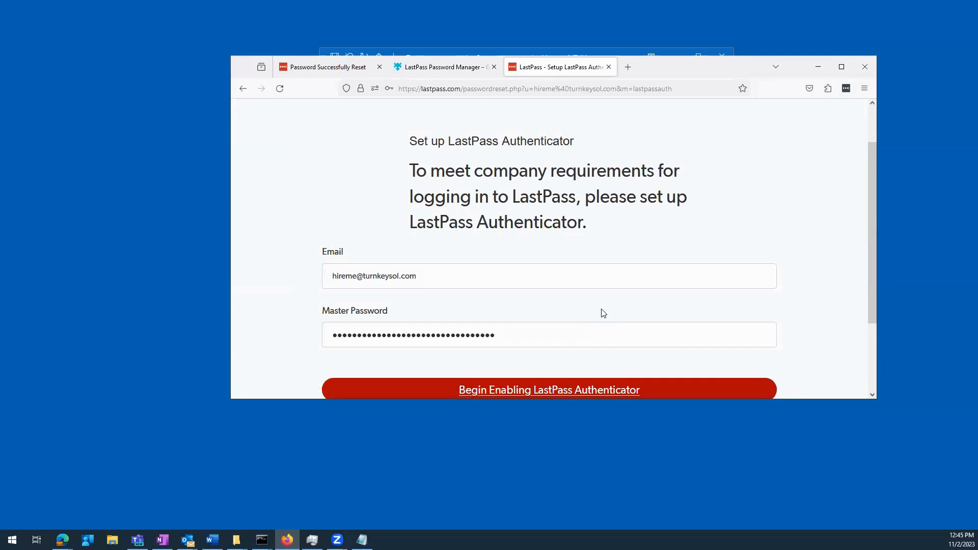
scroll(784, 334, "down", 3)
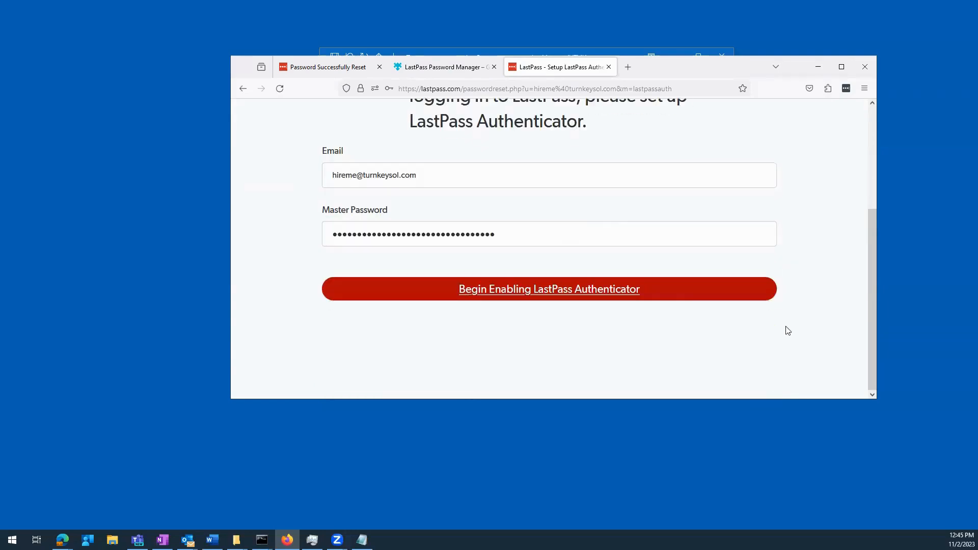
left_click(504, 286)
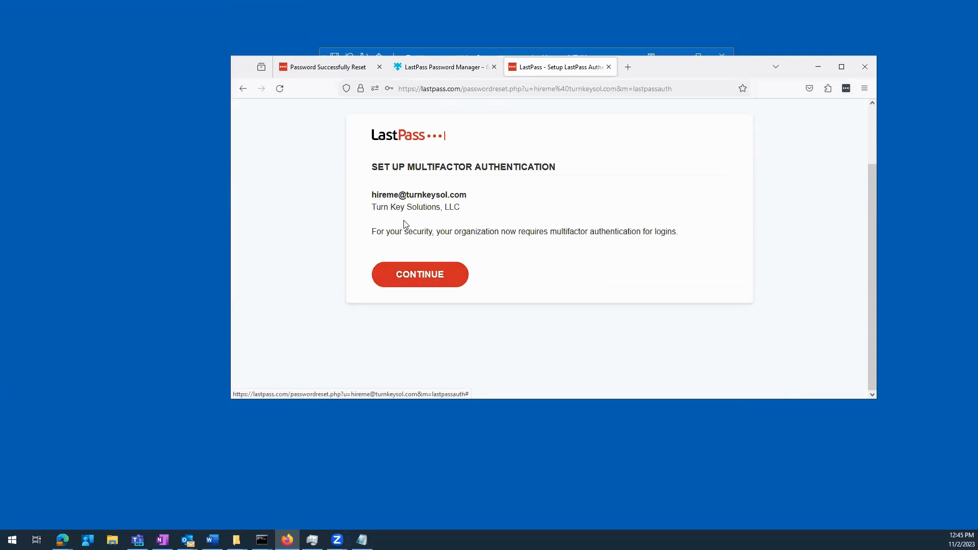
- Continue into the Protect Your Account wizard and pick the mobile authenticator app as the primary method
left_click(425, 279)
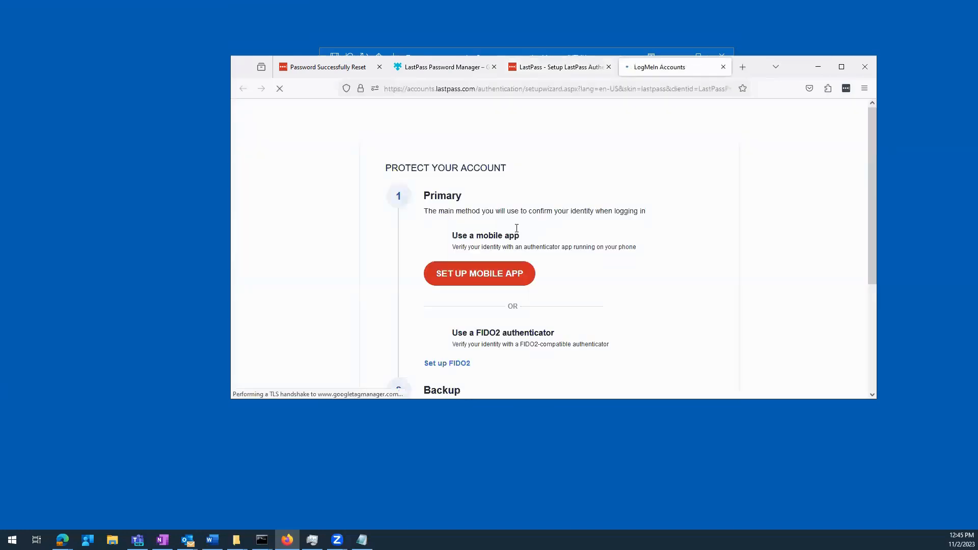
left_click(497, 275)
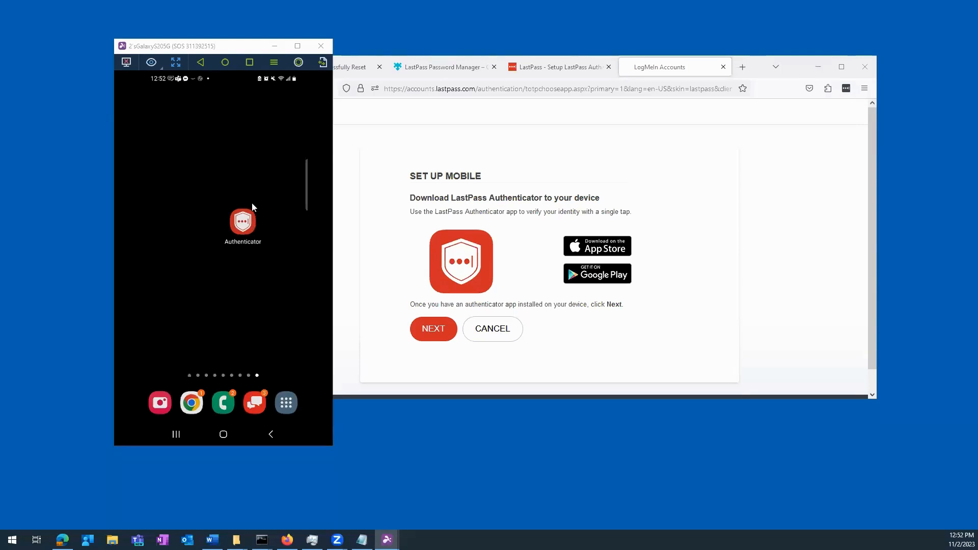
- Launch Authenticator on the phone, allow its notifications, and advance past the Set Up Mobile step
left_click(246, 229)
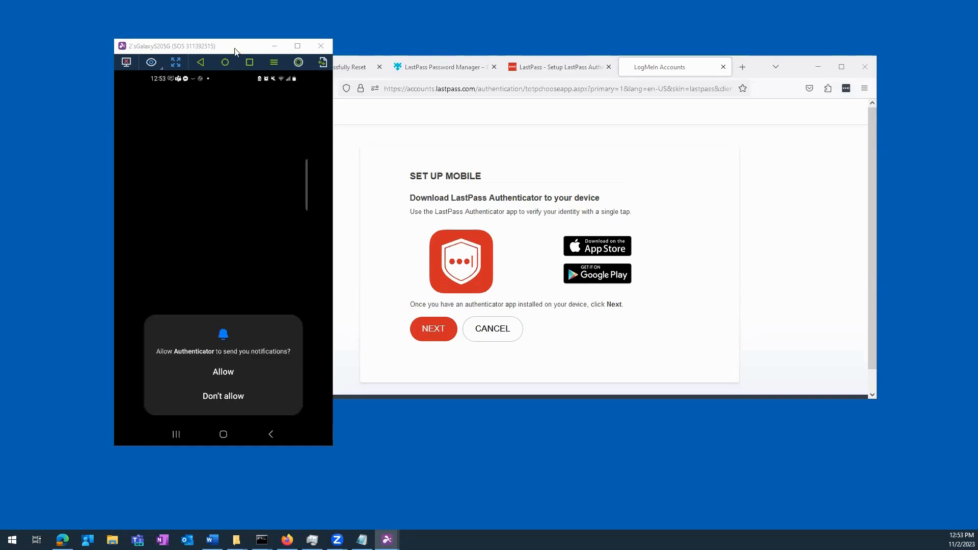
left_click(232, 373)
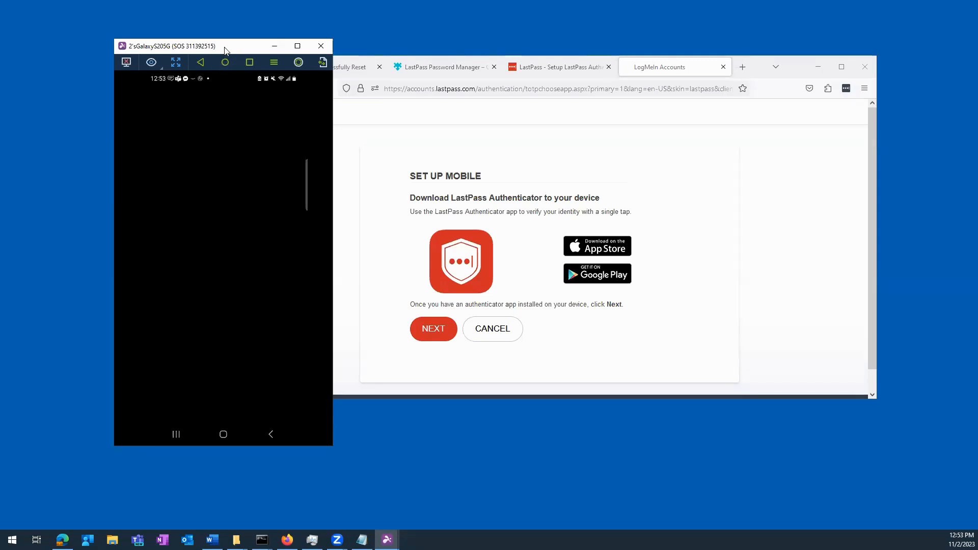
left_click_drag(225, 48, 0, 48)
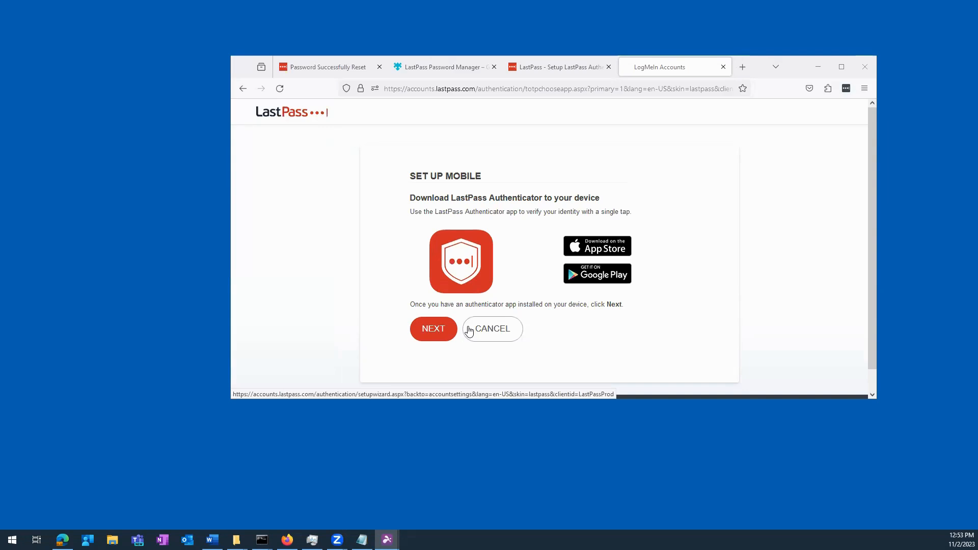
left_click(432, 330)
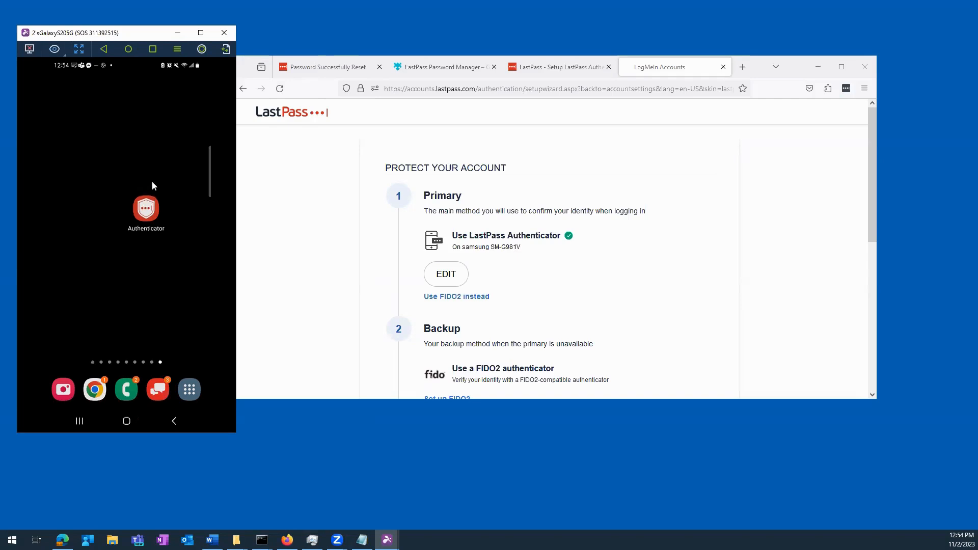
- Show the code in the phone's Authenticator app and start setting up backup text-message codes
left_click(139, 211)
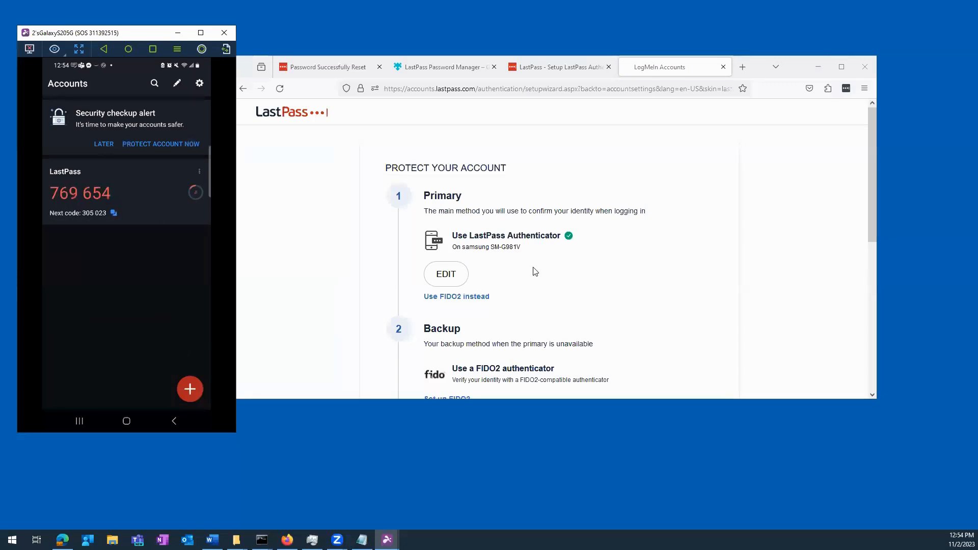
scroll(621, 284, "down", 3)
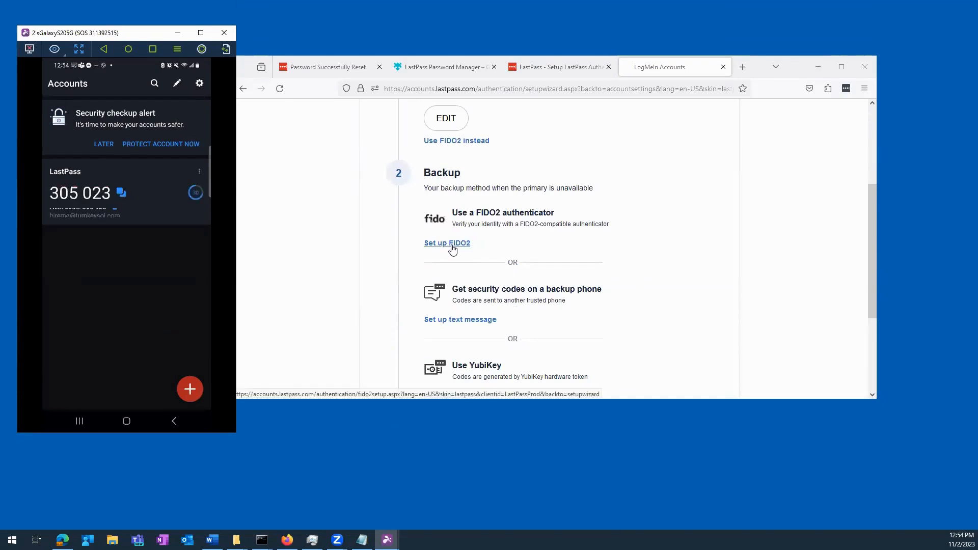
scroll(493, 248, "up", 2)
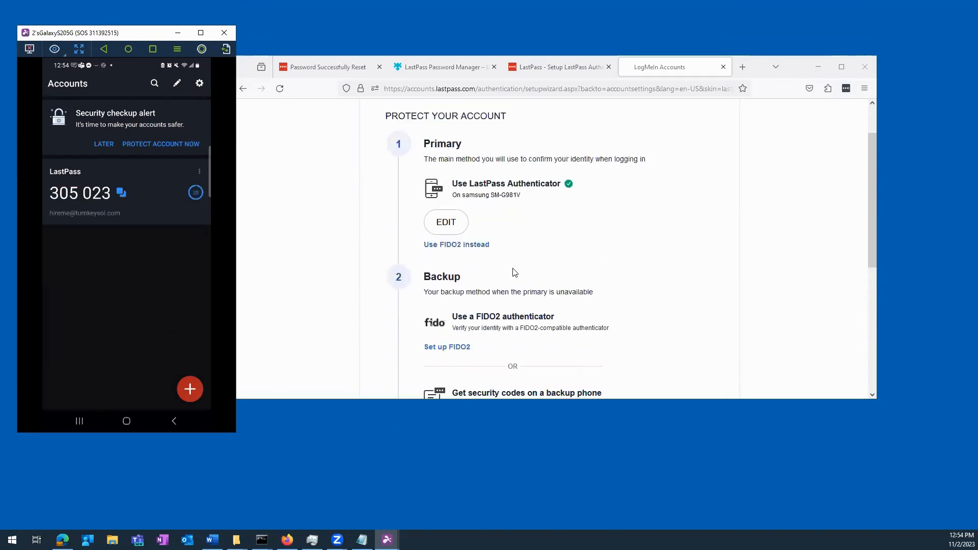
scroll(504, 336, "down", 1)
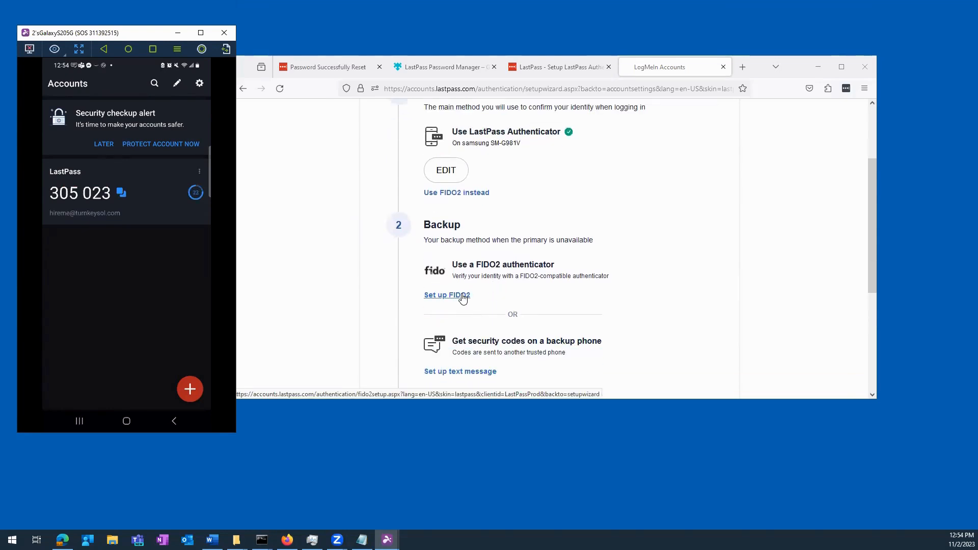
scroll(544, 311, "down", 2)
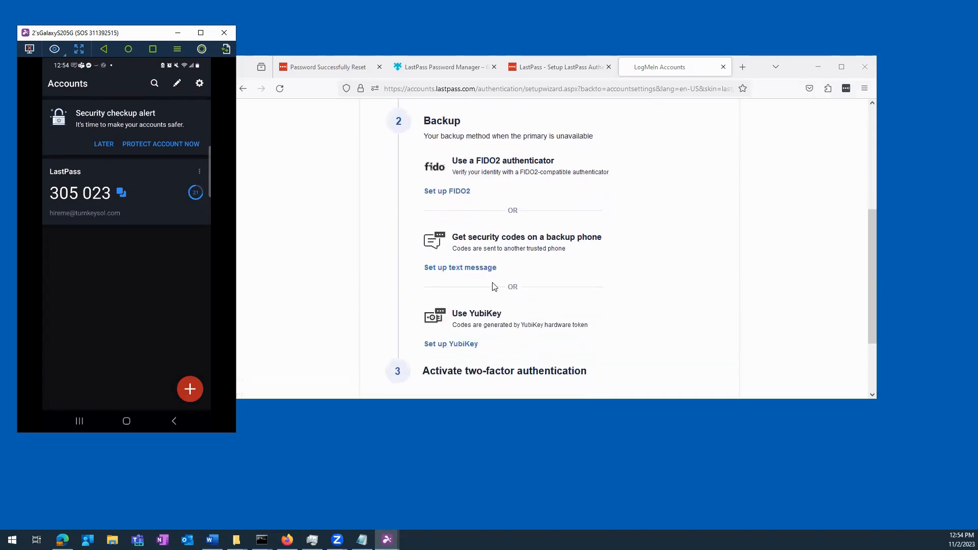
left_click(469, 270)
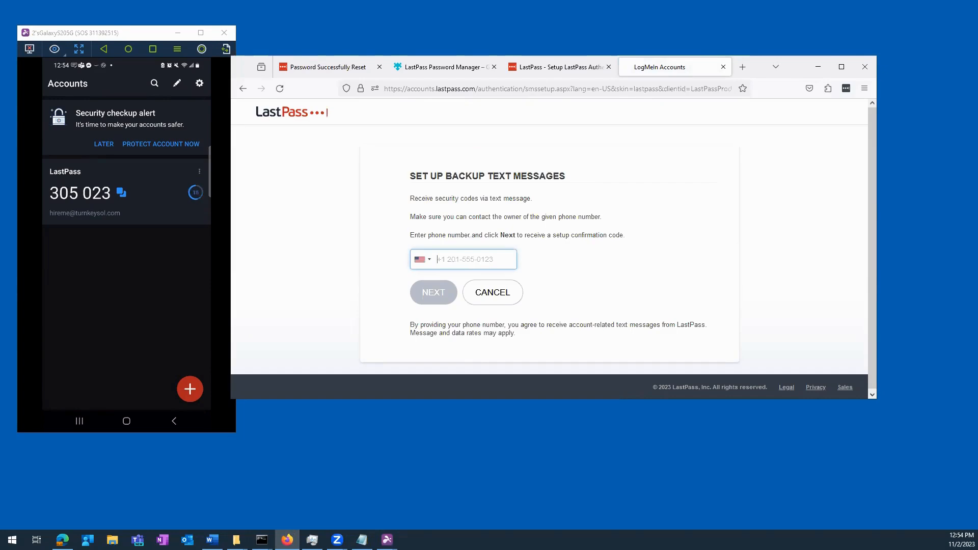
- Begin entering the backup phone number, close the LogMeIn Accounts tab, and send the phone home
type("+225")
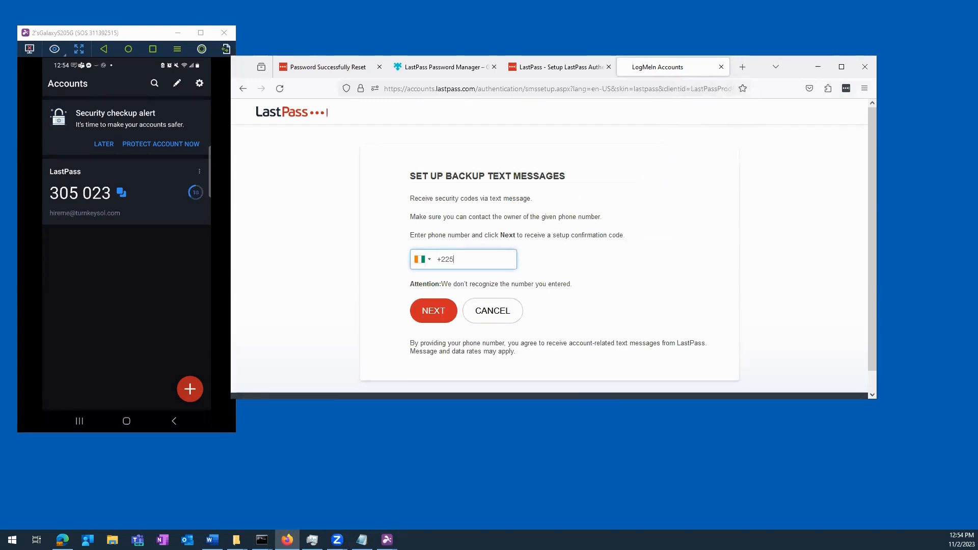
key("ctrl+w")
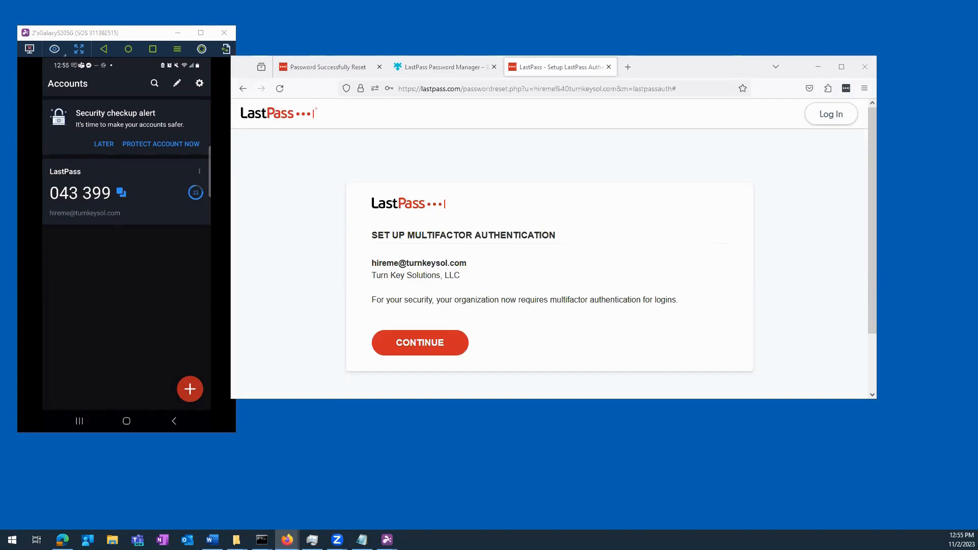
left_click(126, 421)
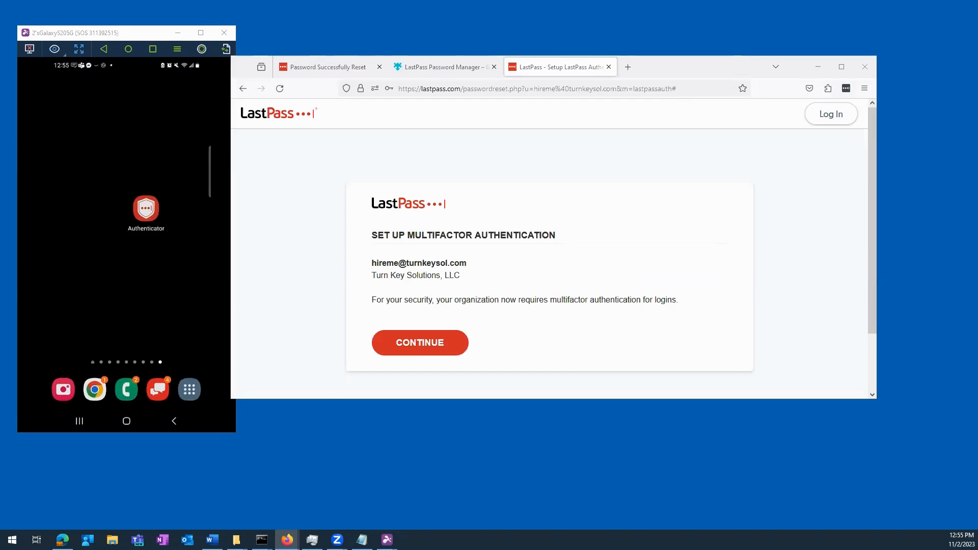
- Activate multifactor authentication, decline Firefox's save-login prompt, and proceed to the LastPass login
left_click_drag(0, 182, 577, 71)
scroll(631, 322, "down", 4)
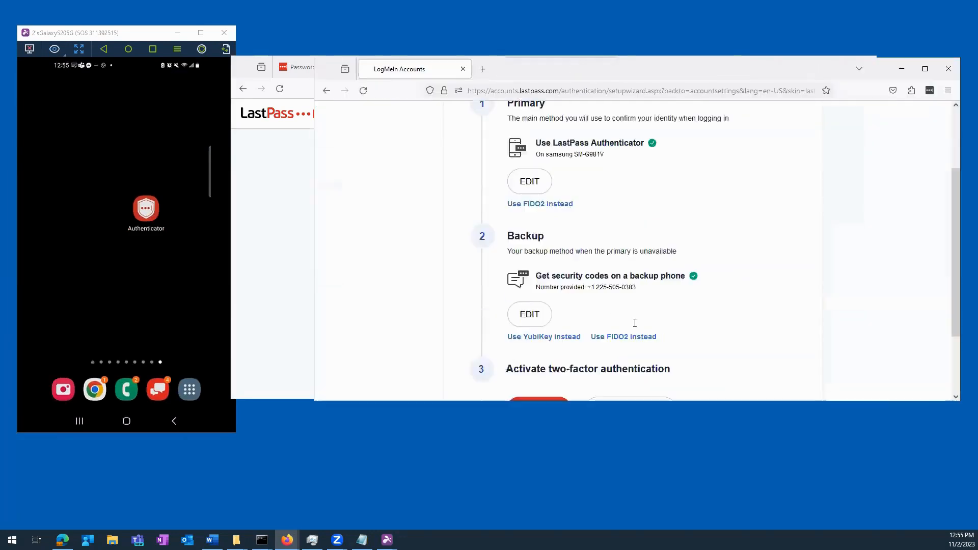
left_click(540, 320)
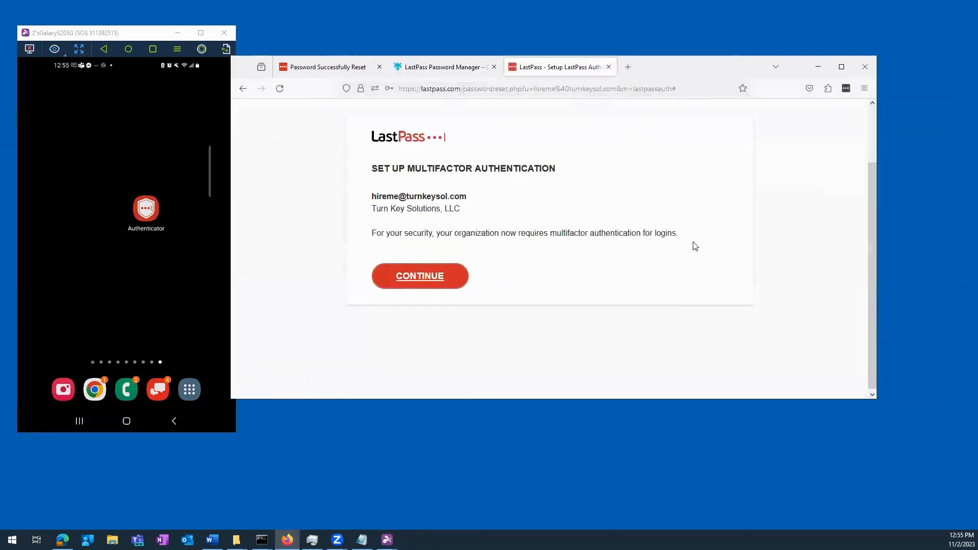
left_click(461, 279)
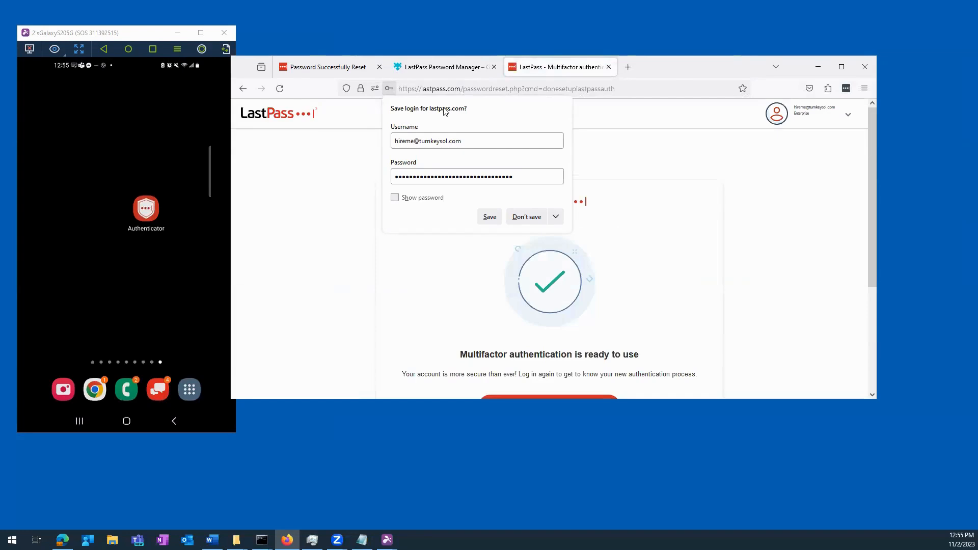
left_click(527, 217)
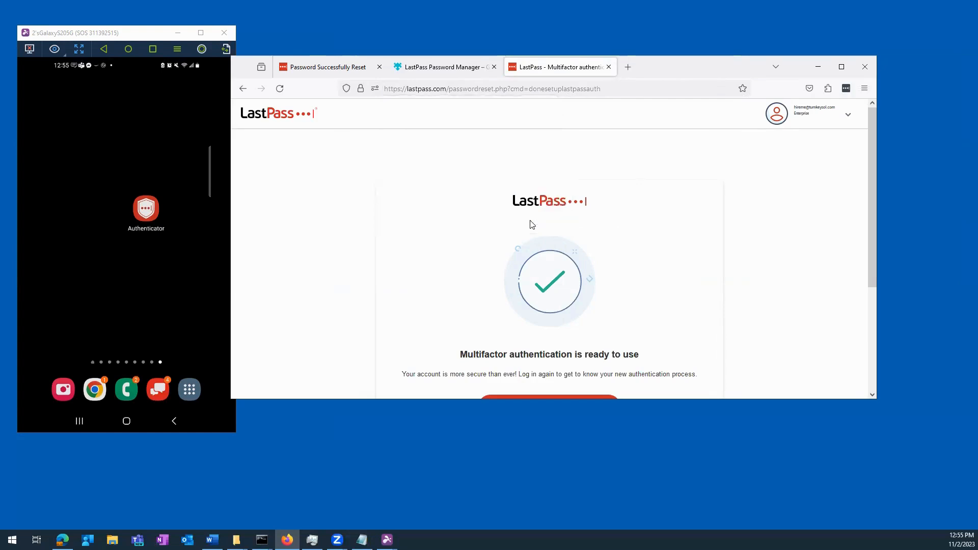
scroll(603, 282, "down", 3)
left_click(580, 252)
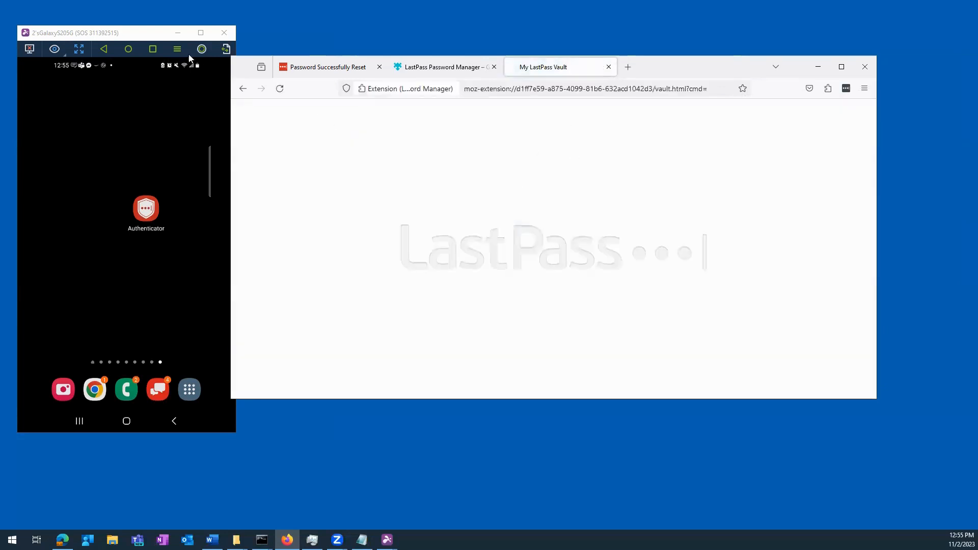
- Log in with the account e-mail and pasted master password, declining Firefox's offer to save it
left_click(460, 209)
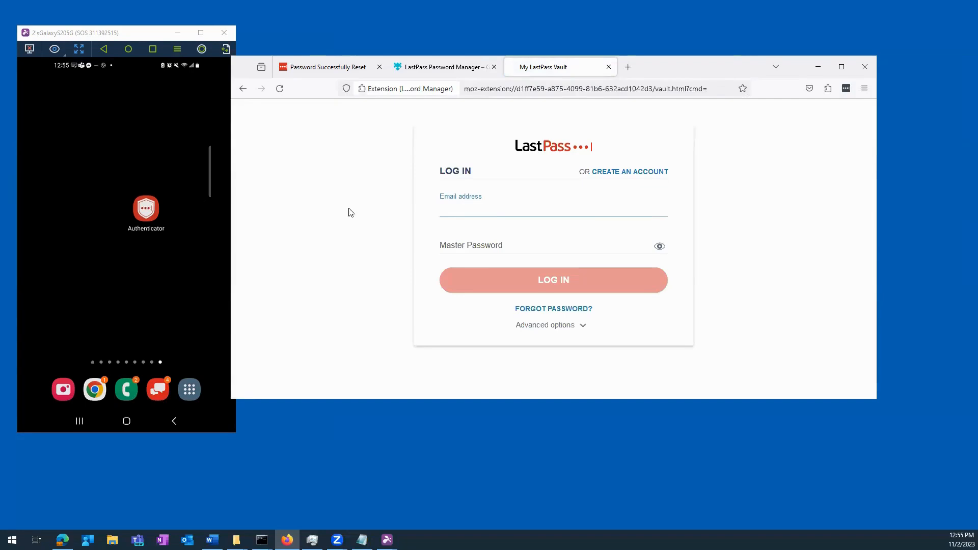
key("alt+Tab")
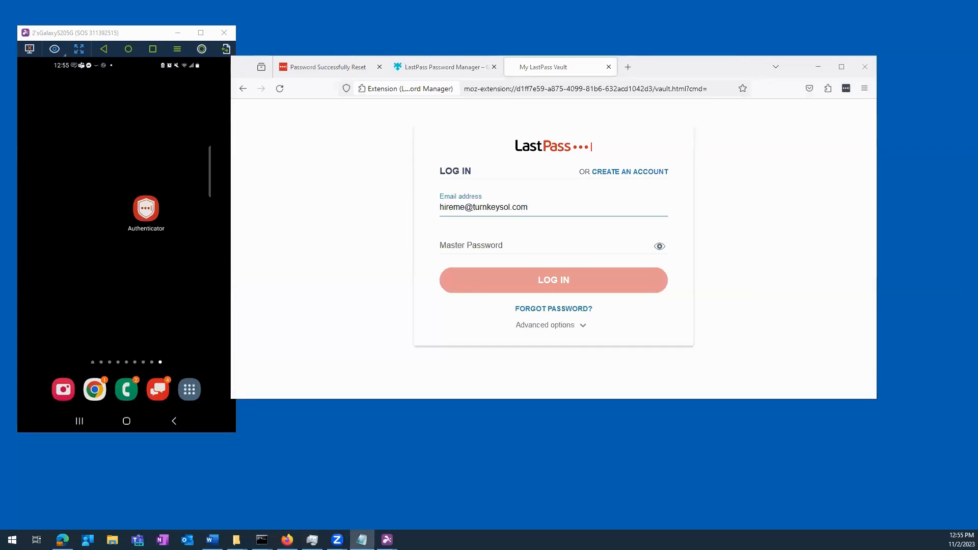
left_click(517, 244)
key("ctrl+v")
left_click(565, 281)
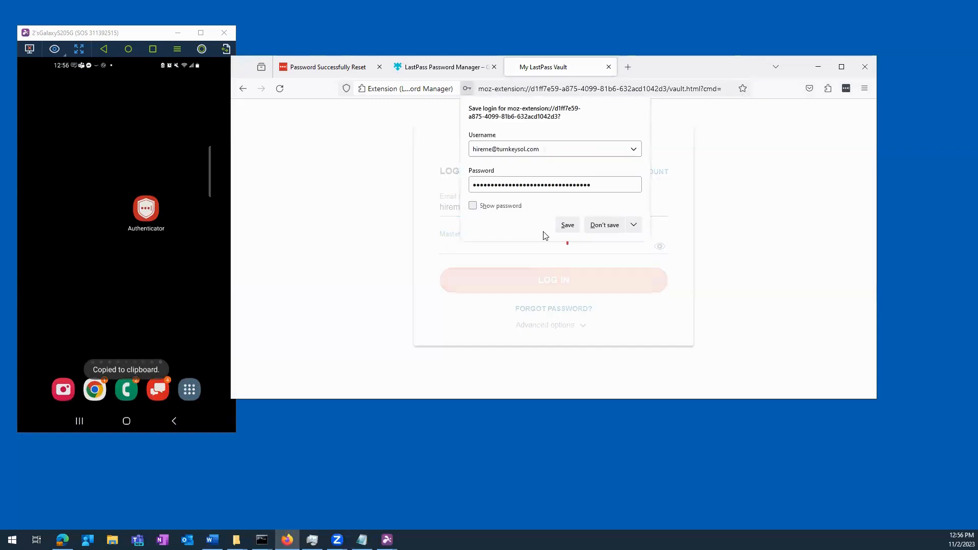
left_click(596, 229)
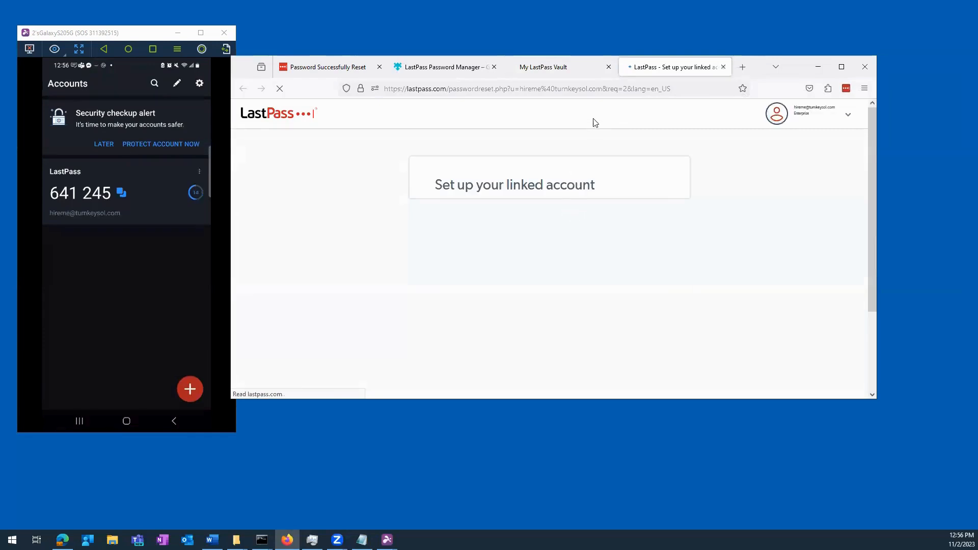
- Choose to create a personal account and enter the personal e-mail address
left_click(131, 36)
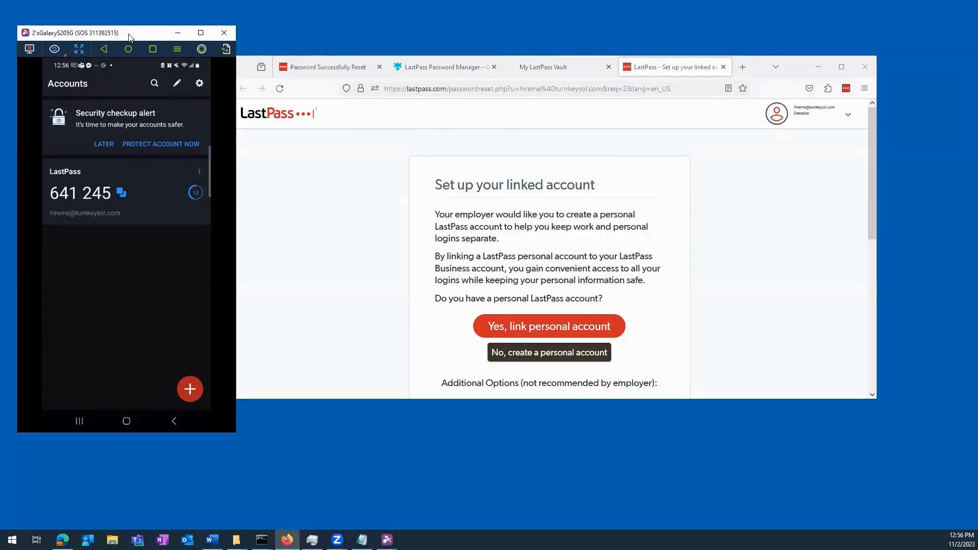
left_click_drag(129, 35, 0, 34)
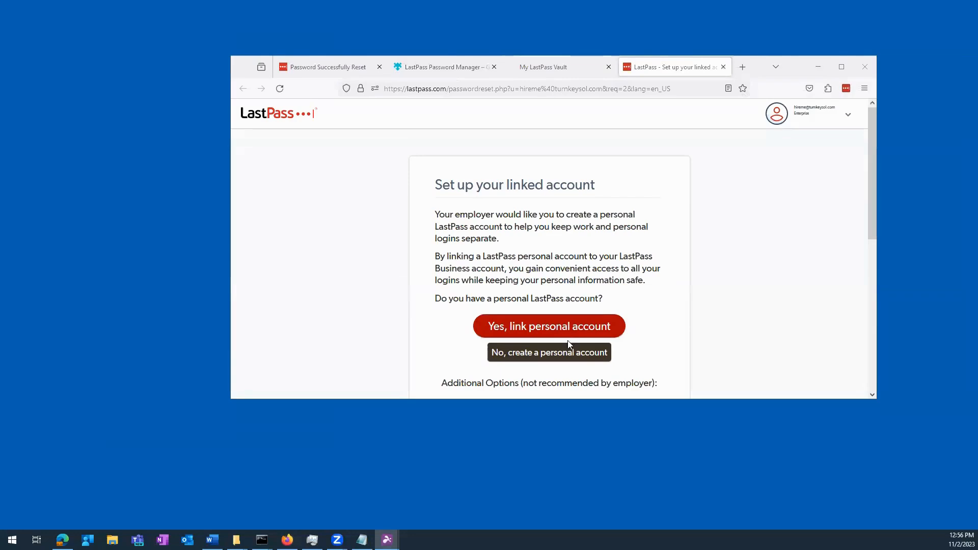
left_click(541, 355)
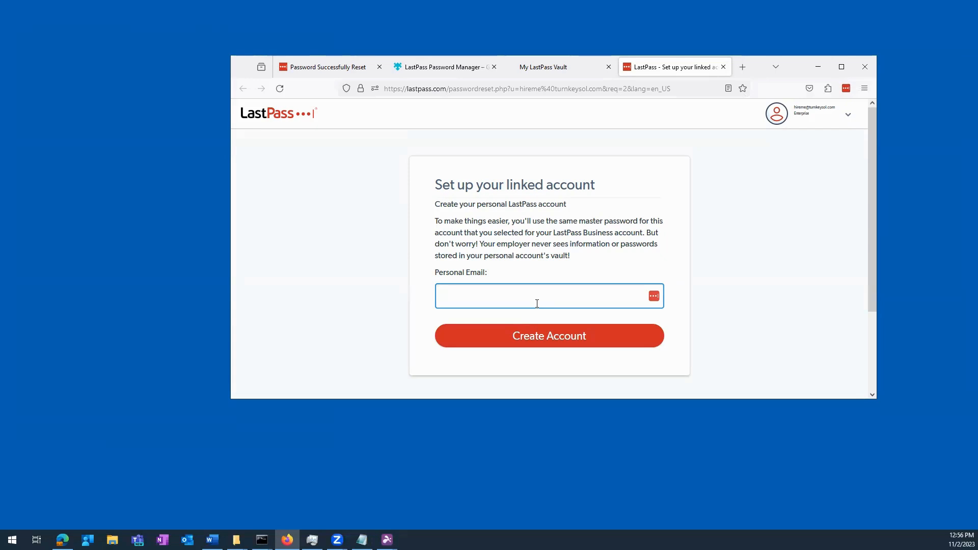
left_click(550, 338)
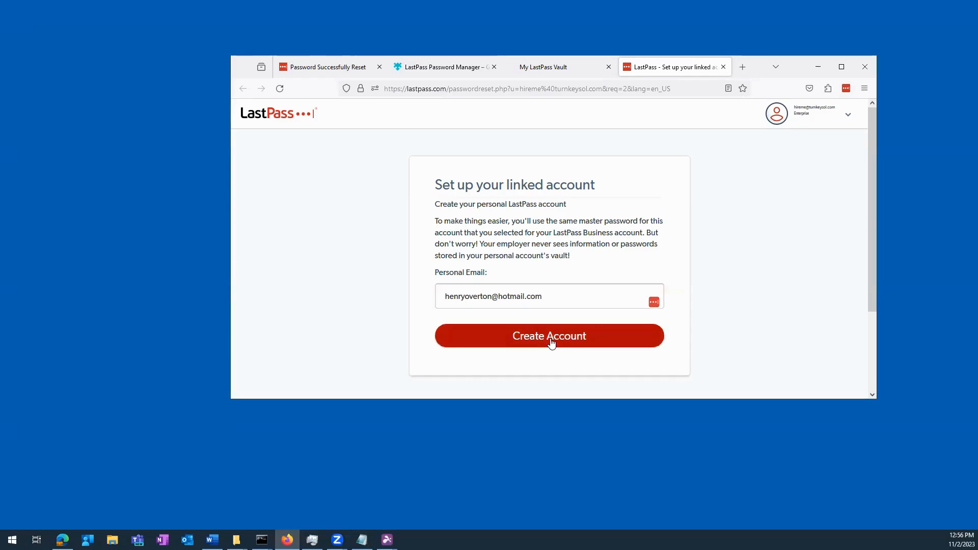
- Paste the master password into Confirm Password and confirm it
left_click(557, 222)
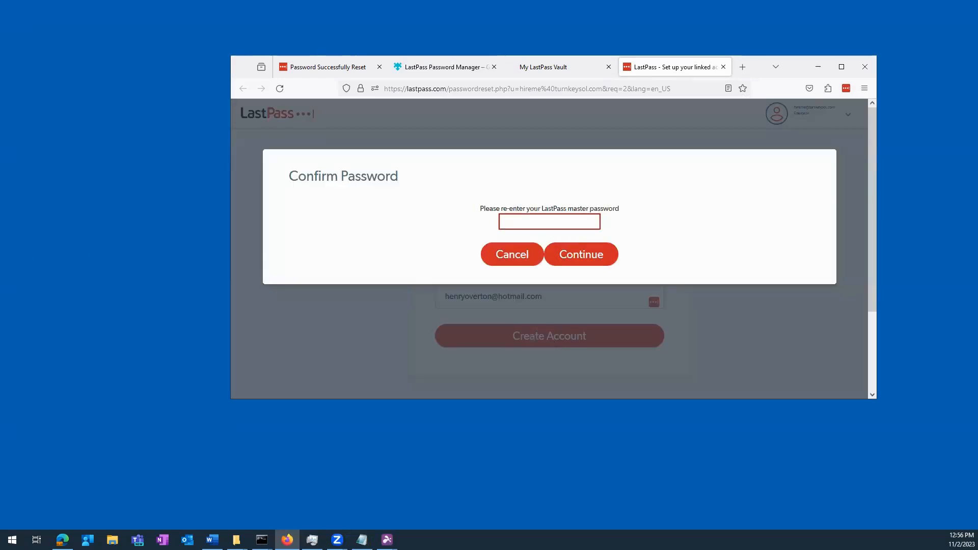
key("alt+Tab")
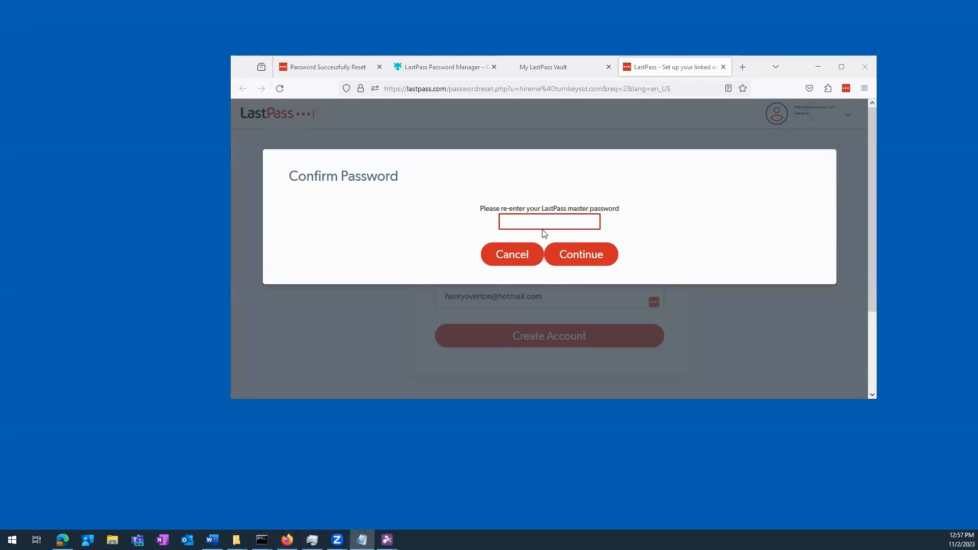
key("alt+Tab")
key("ctrl+v")
left_click(589, 253)
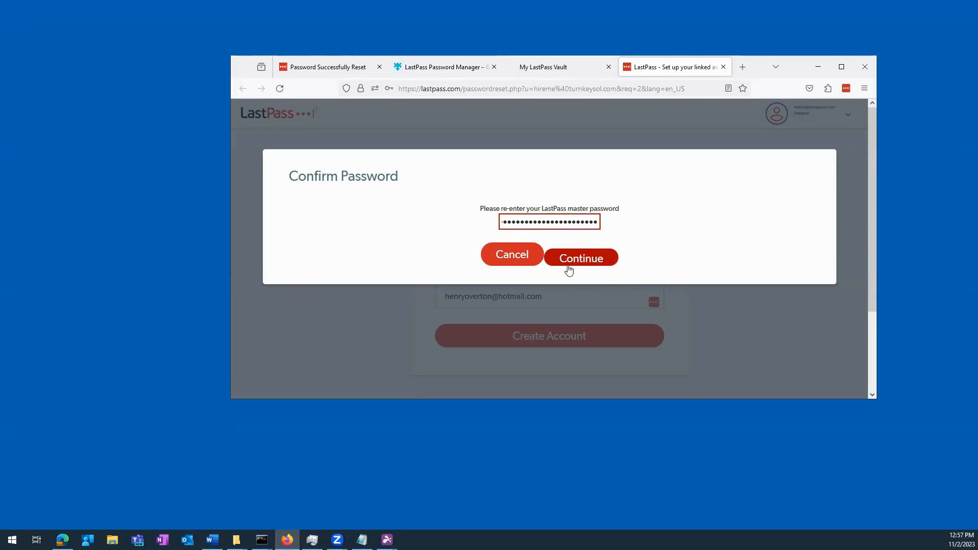
left_click(568, 264)
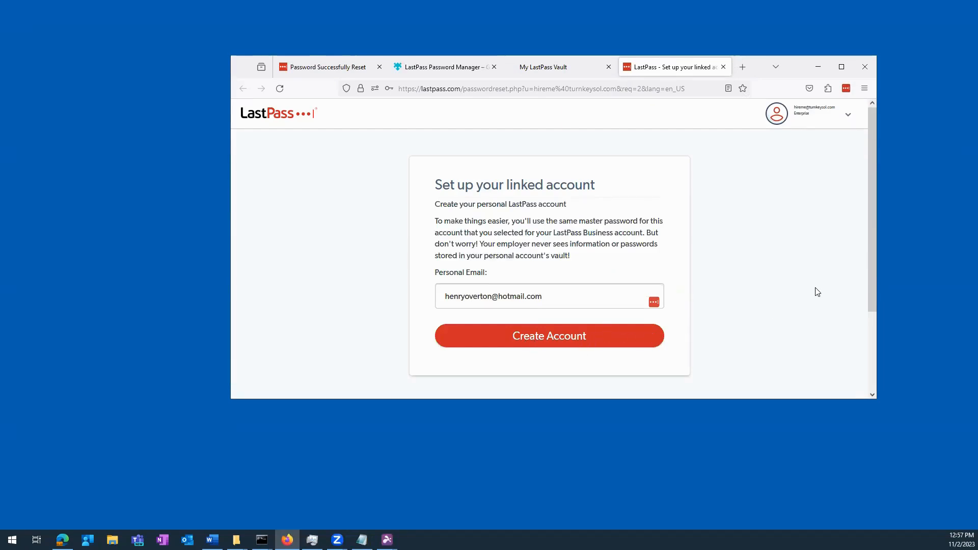
- Dismiss the LastPass alert, create the linked personal account, and close the setup tab
scroll(797, 308, "down", 2)
scroll(603, 285, "up", 2)
scroll(817, 288, "down", 2)
scroll(814, 291, "up", 2)
scroll(780, 302, "down", 1)
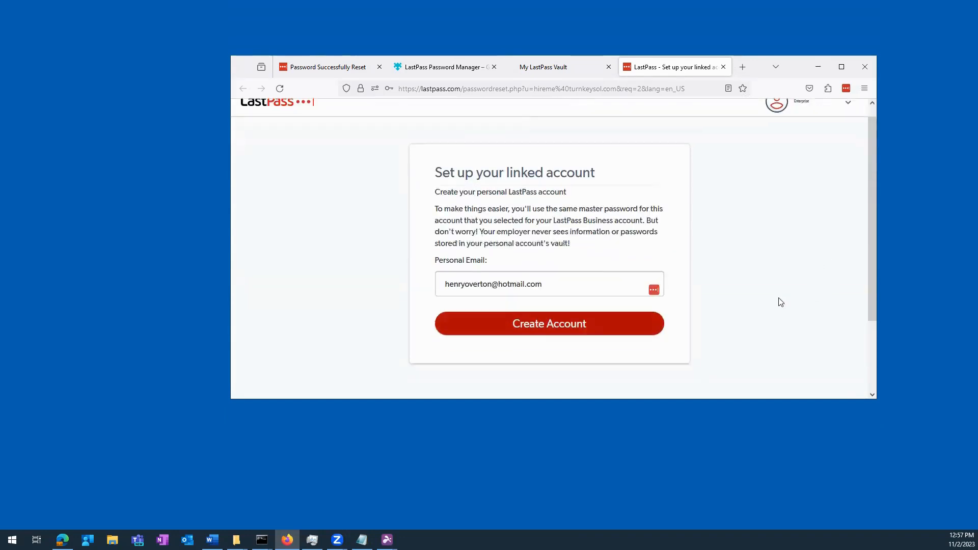
scroll(780, 302, "down", 2)
left_click(553, 244)
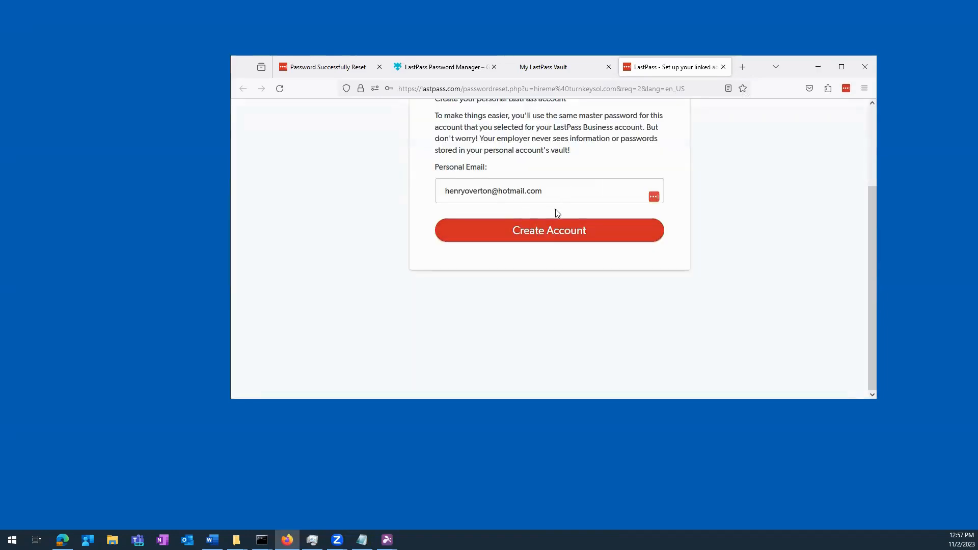
scroll(545, 209, "up", 2)
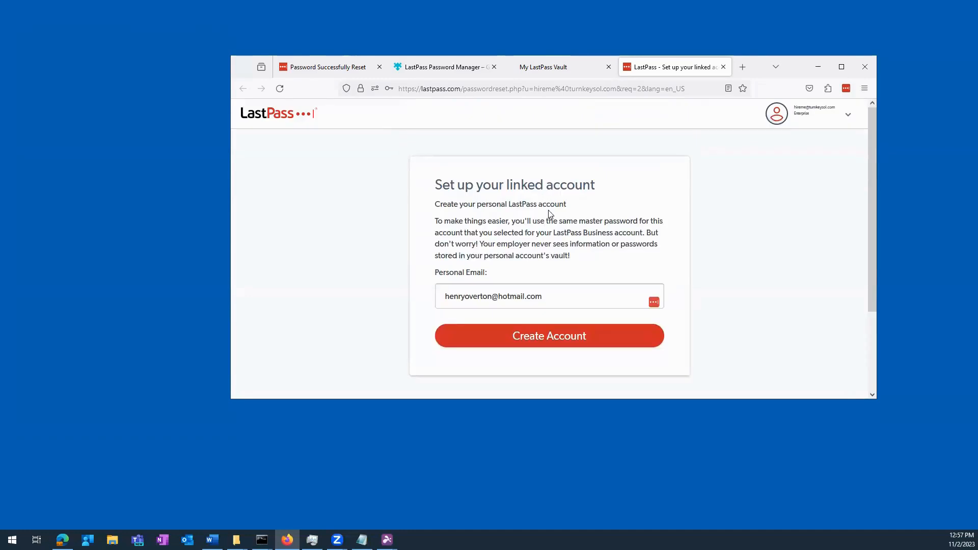
scroll(548, 219, "down", 2)
scroll(547, 222, "up", 2)
left_click(549, 334)
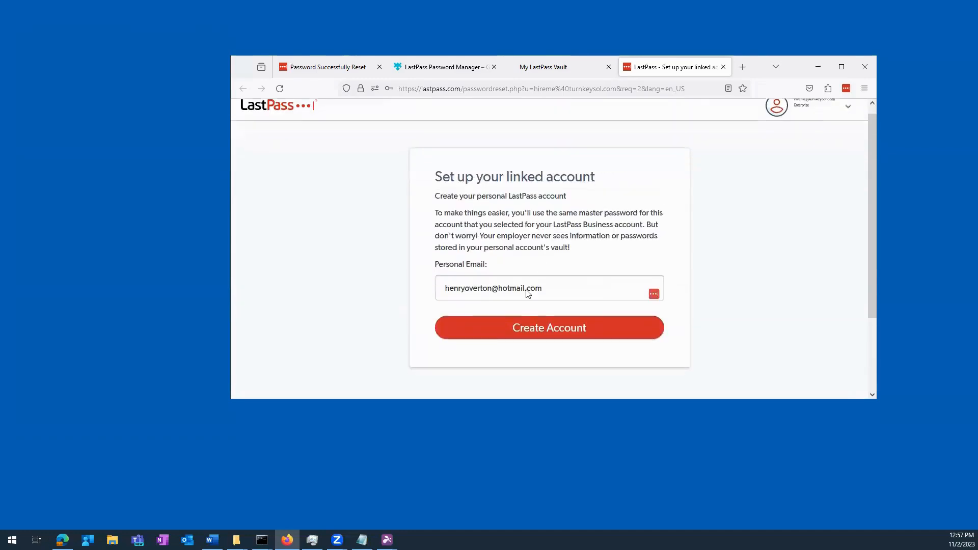
left_click(723, 67)
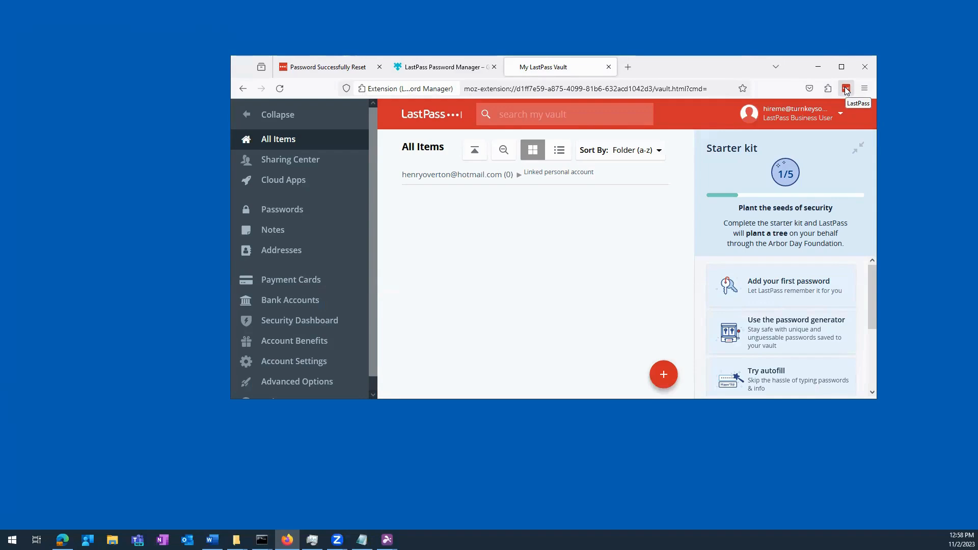
- Close the vault tab, log out of the LastPass extension, and close the password-reset tab
left_click(609, 67)
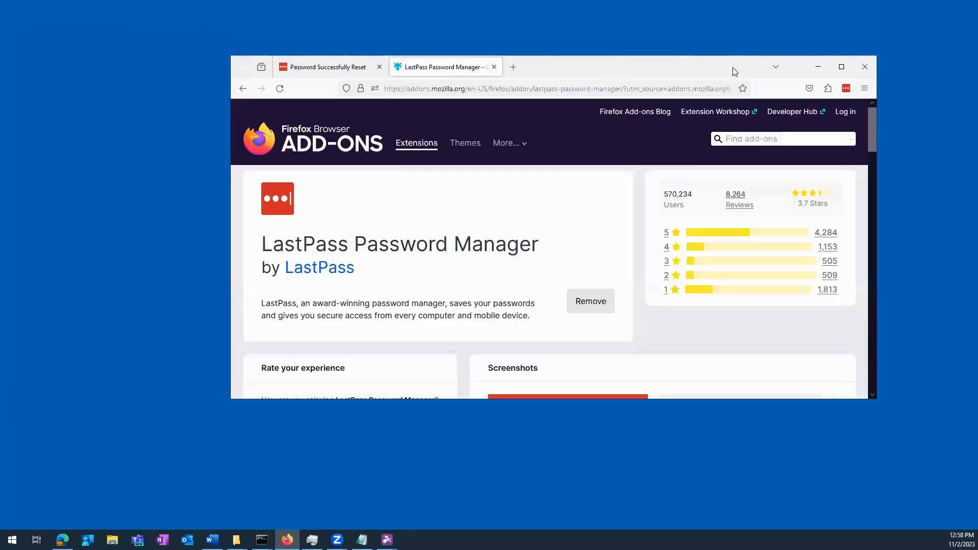
right_click(843, 89)
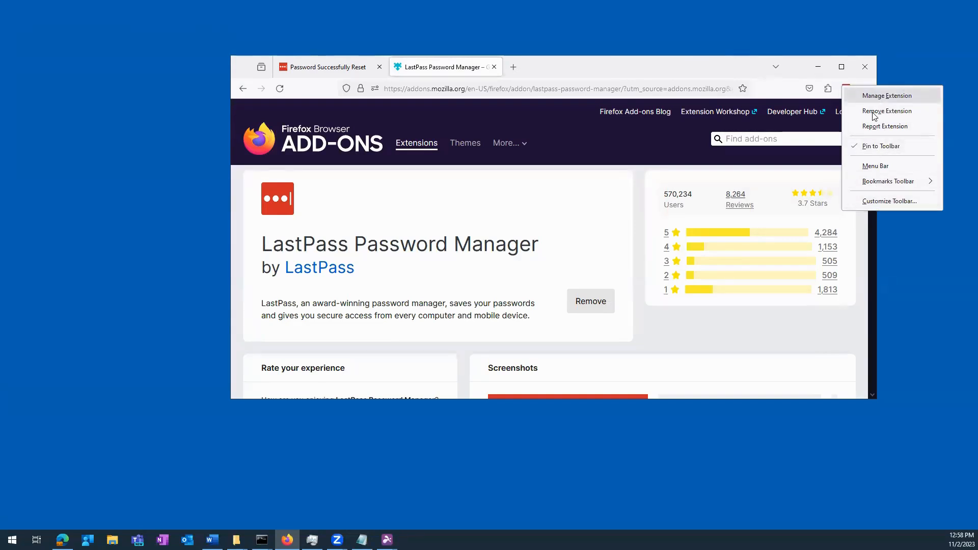
left_click(740, 65)
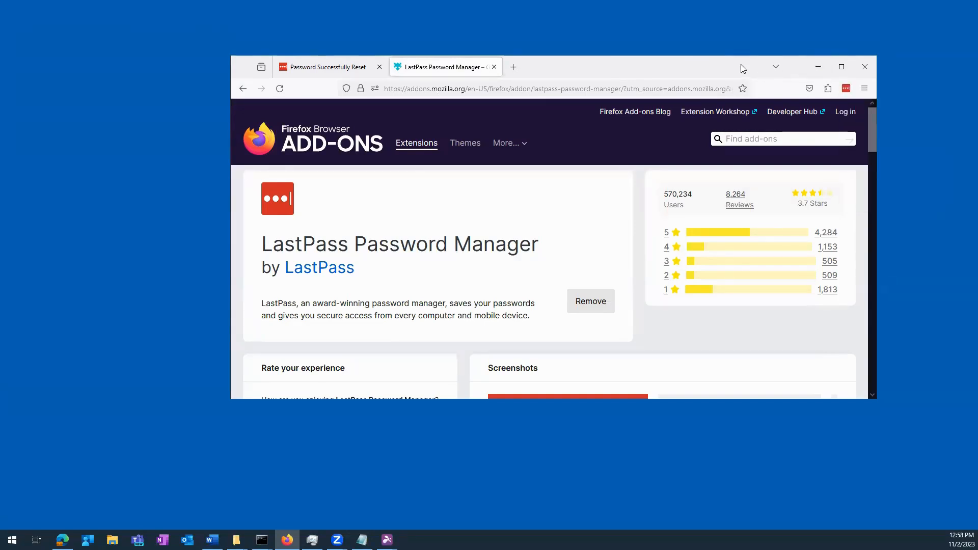
left_click(846, 88)
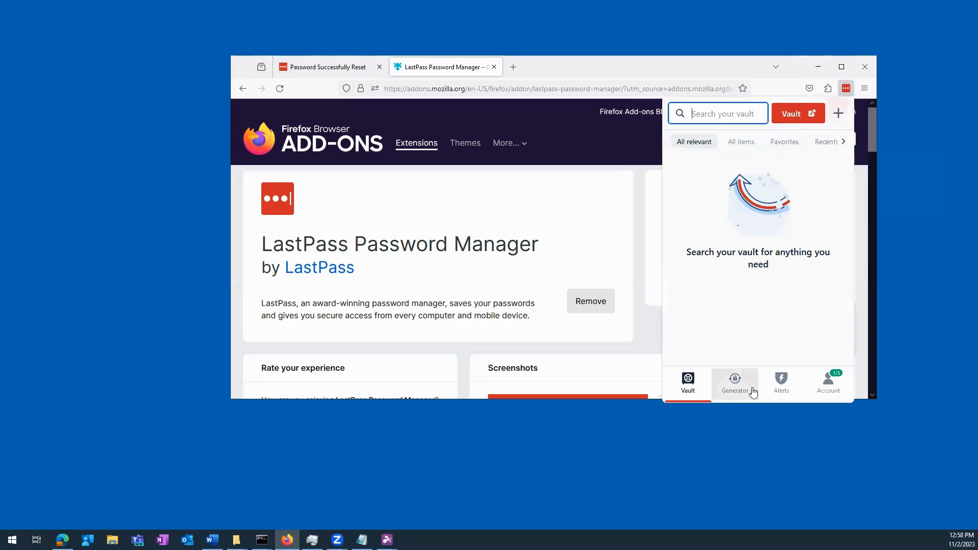
left_click(830, 388)
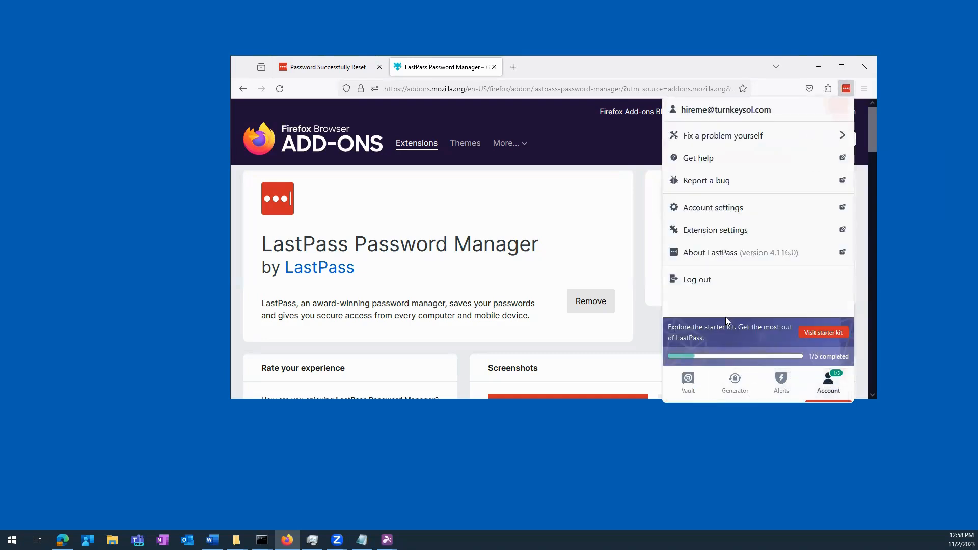
left_click(693, 282)
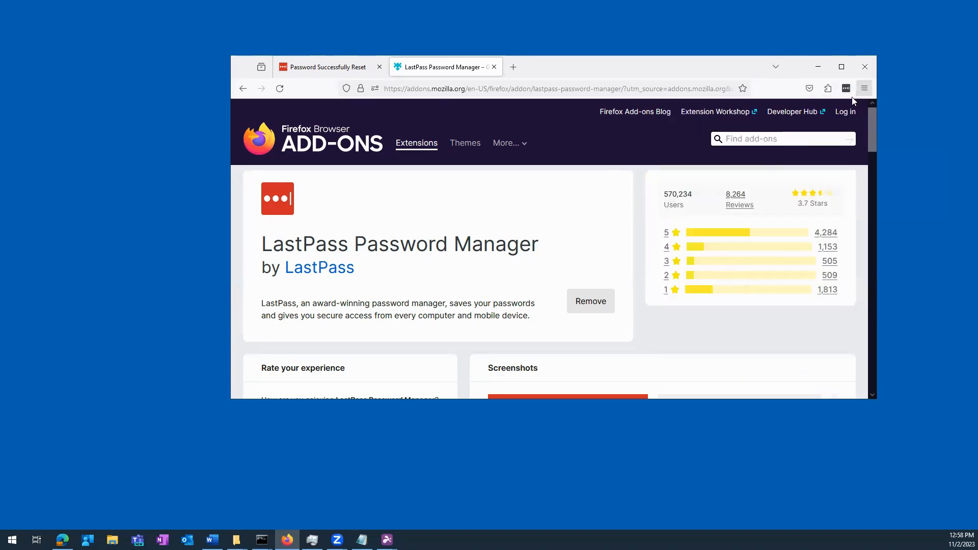
left_click(379, 67)
- Go to the Google homepage at google.com
left_click(427, 87)
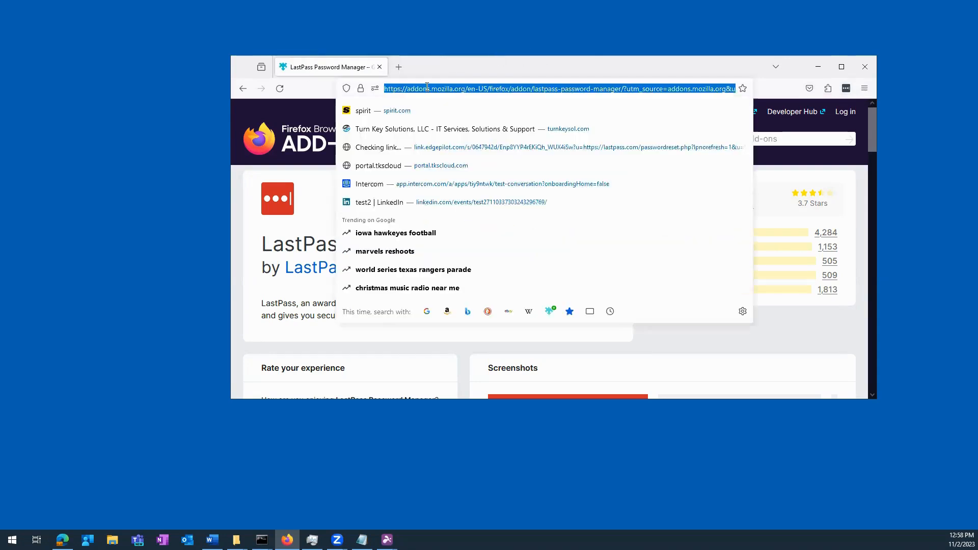
type("google.com")
key("Return")
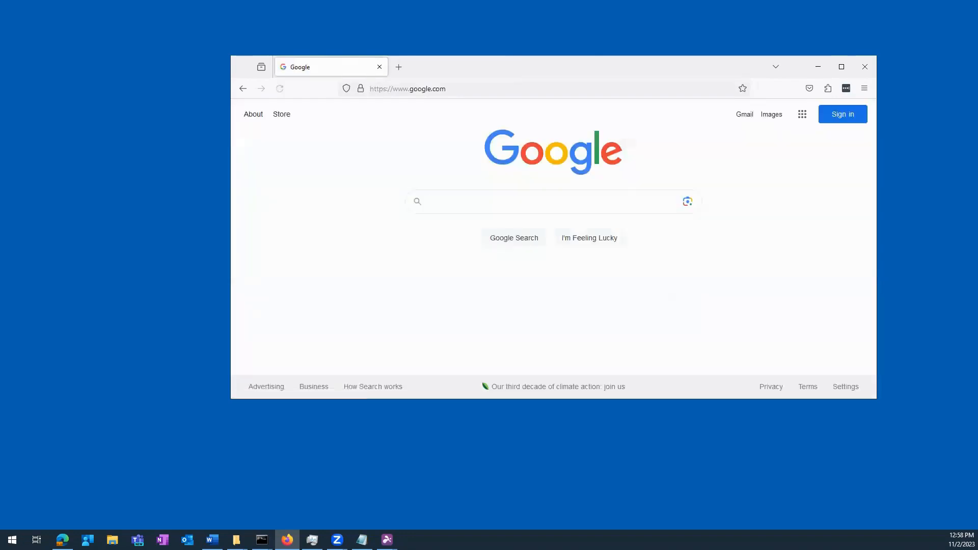
- Paste the master password into the LastPass extension login form and log in
left_click(846, 88)
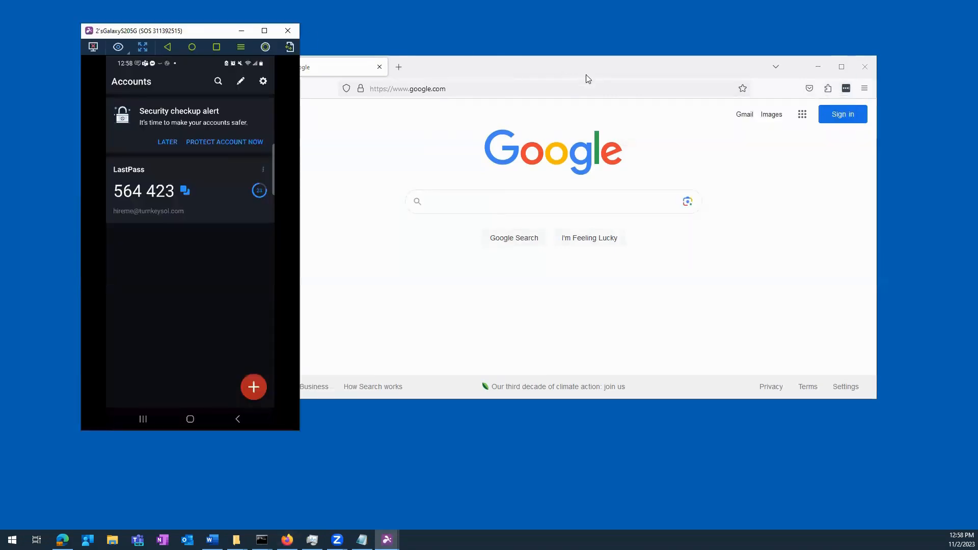
left_click(587, 74)
left_click(848, 89)
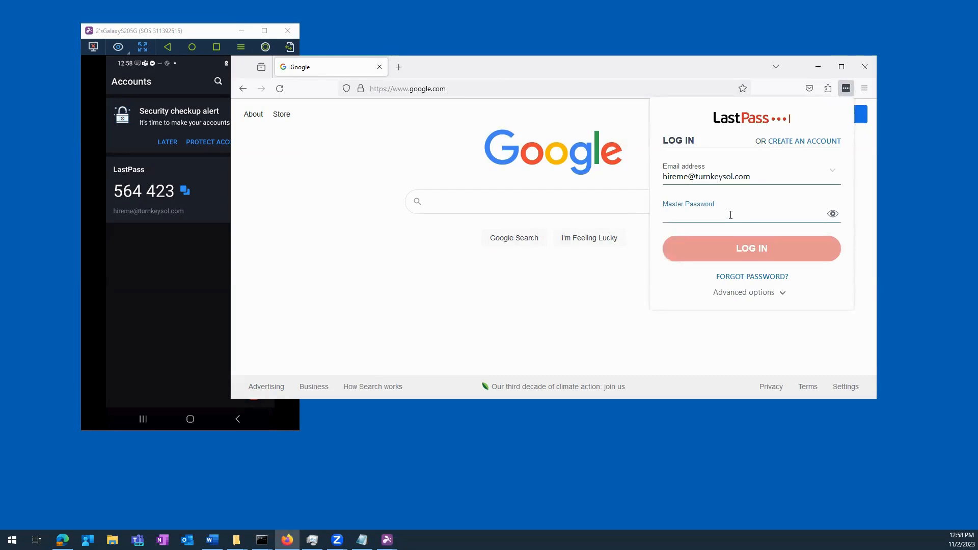
key("alt+Tab")
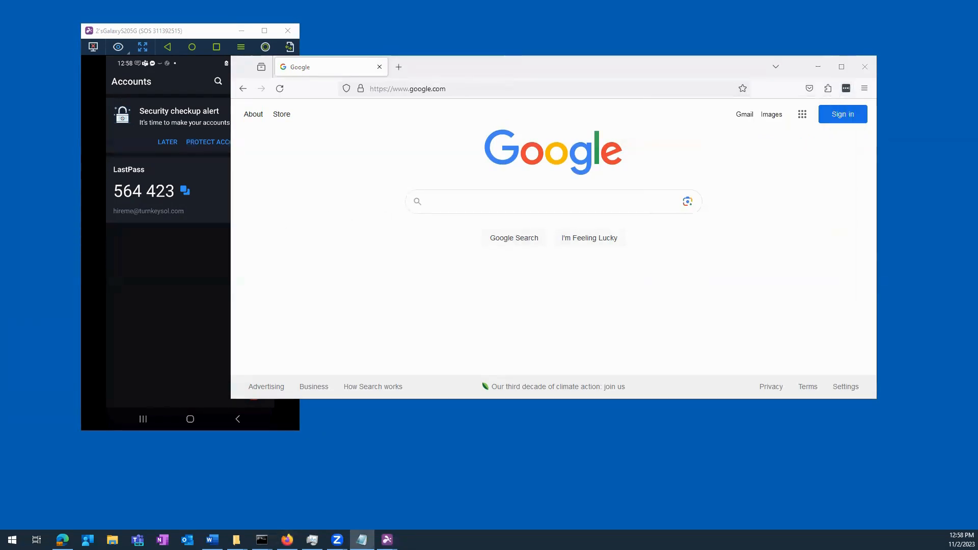
left_click(846, 88)
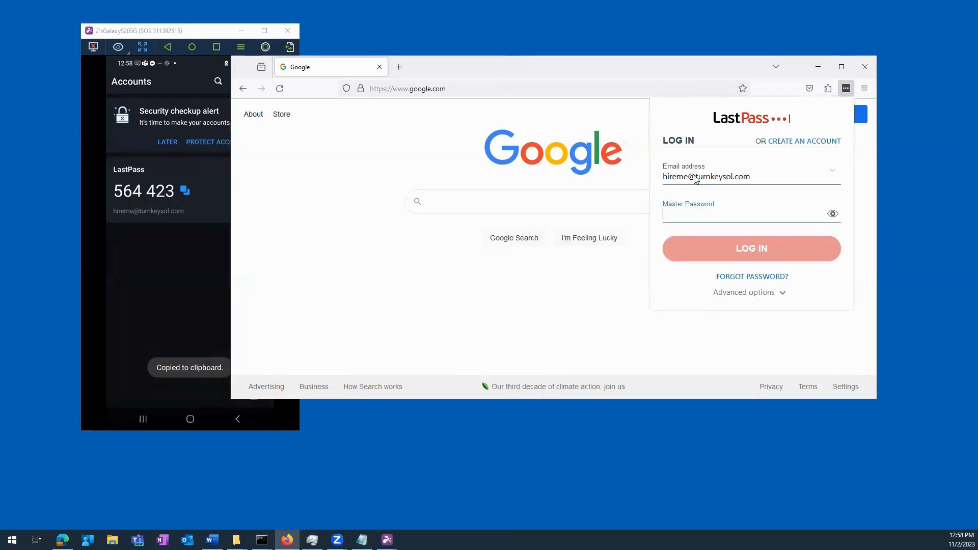
key("ctrl+v")
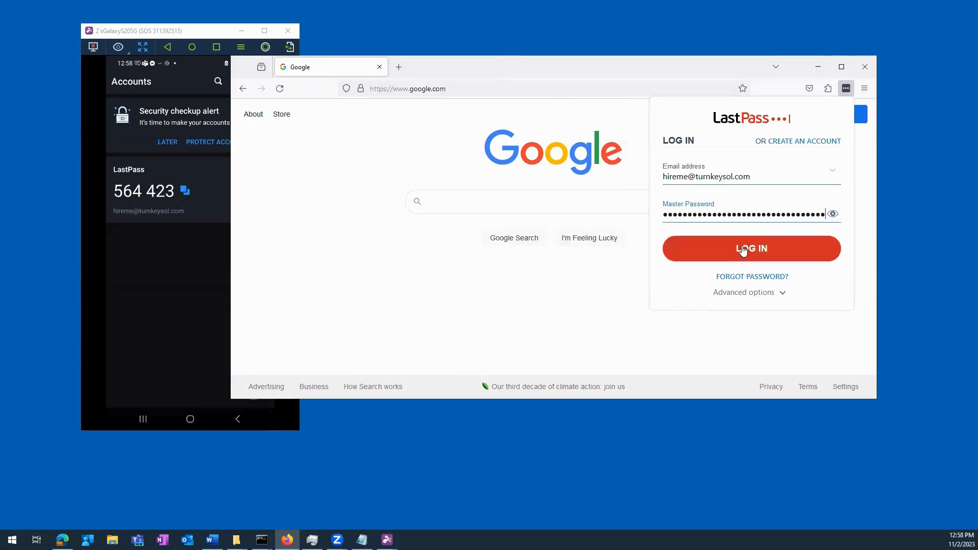
left_click(742, 242)
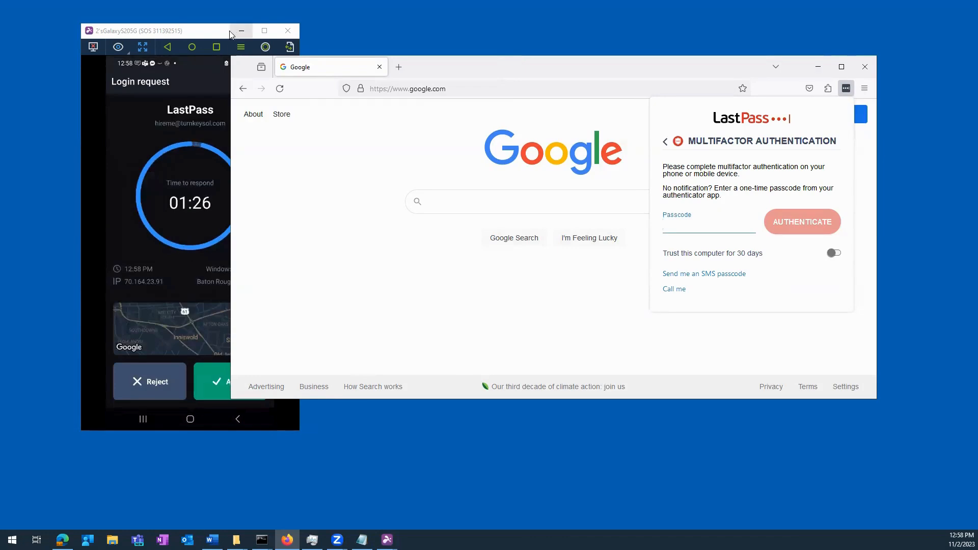
- Accept the LastPass login request in the phone mirror to sign in the extension
left_click_drag(198, 30, 146, 18)
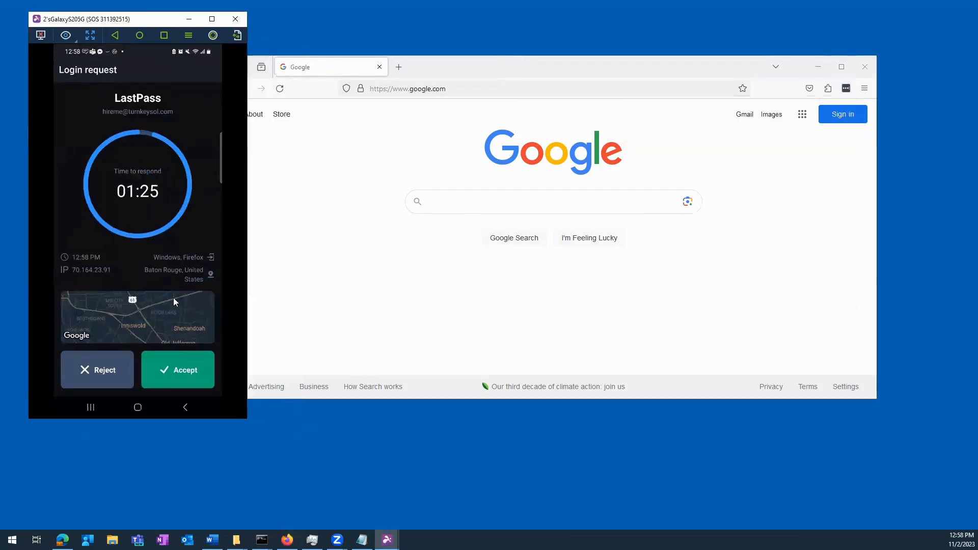
left_click(174, 368)
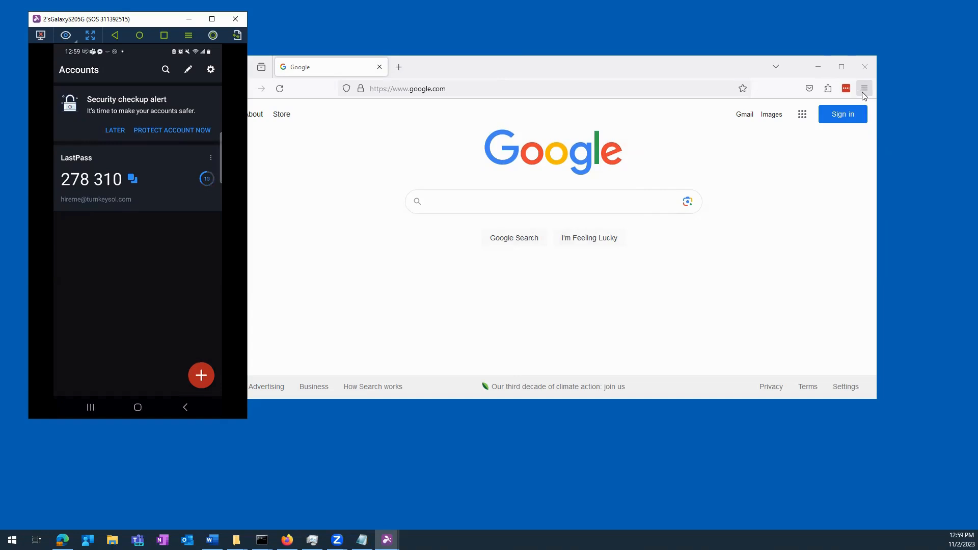
- Close the phone mirror window and open Settings from Firefox's main menu
left_click(864, 89)
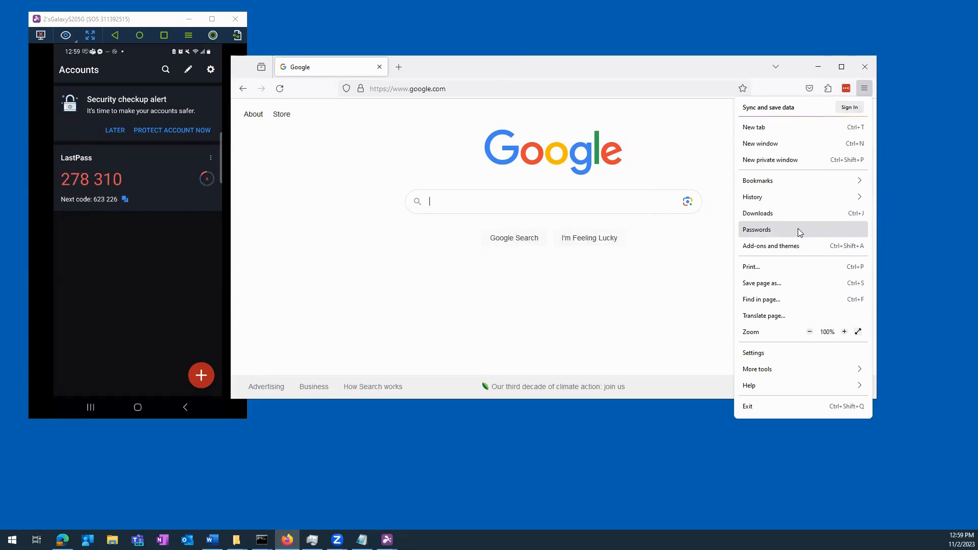
left_click(235, 21)
left_click(235, 20)
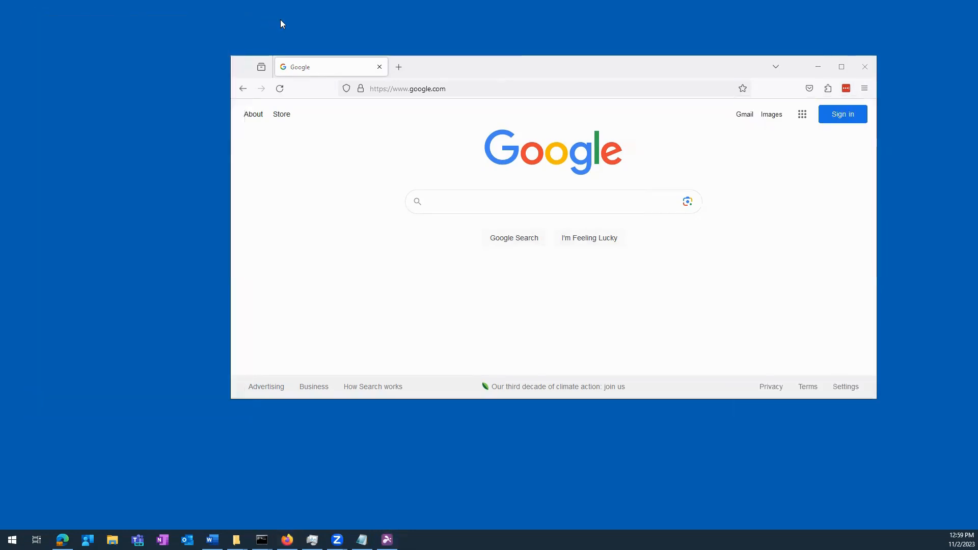
left_click(864, 88)
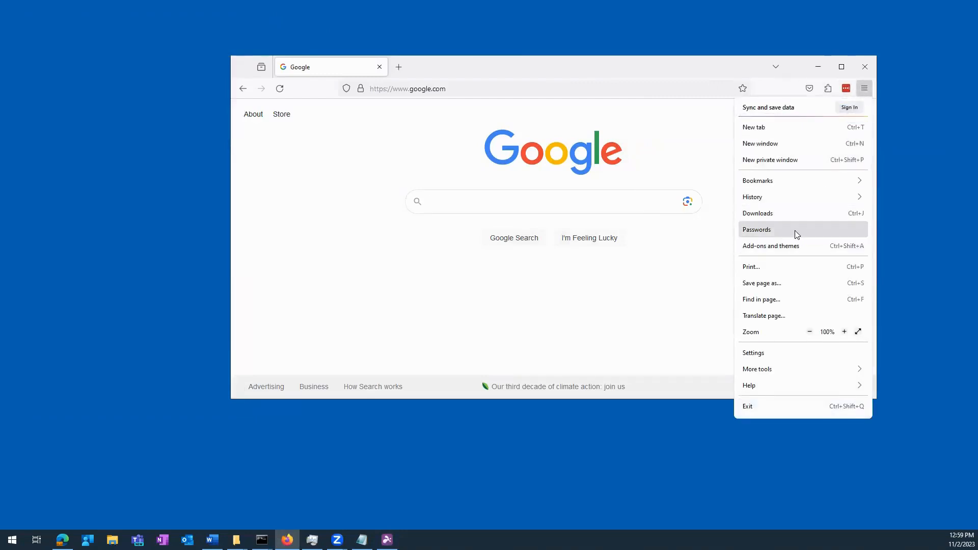
left_click(864, 91)
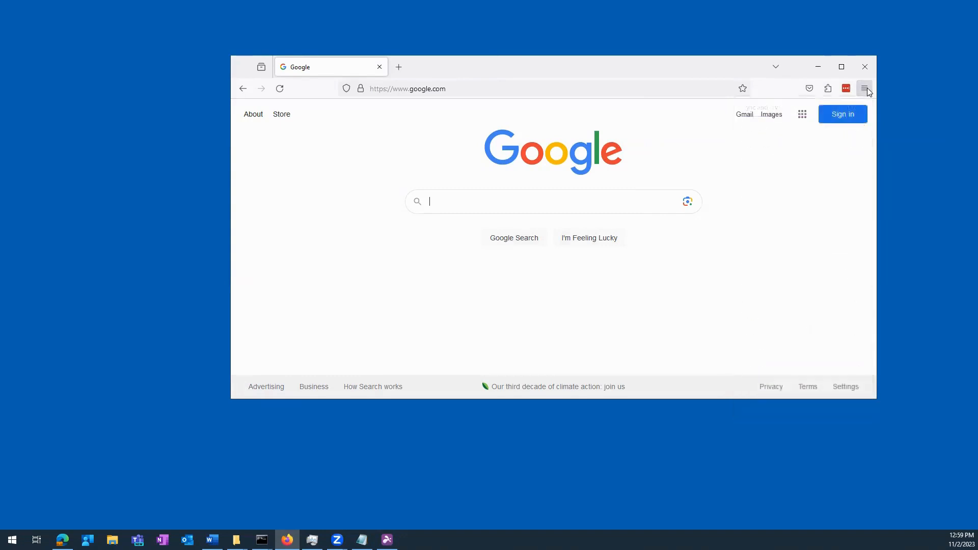
left_click(863, 91)
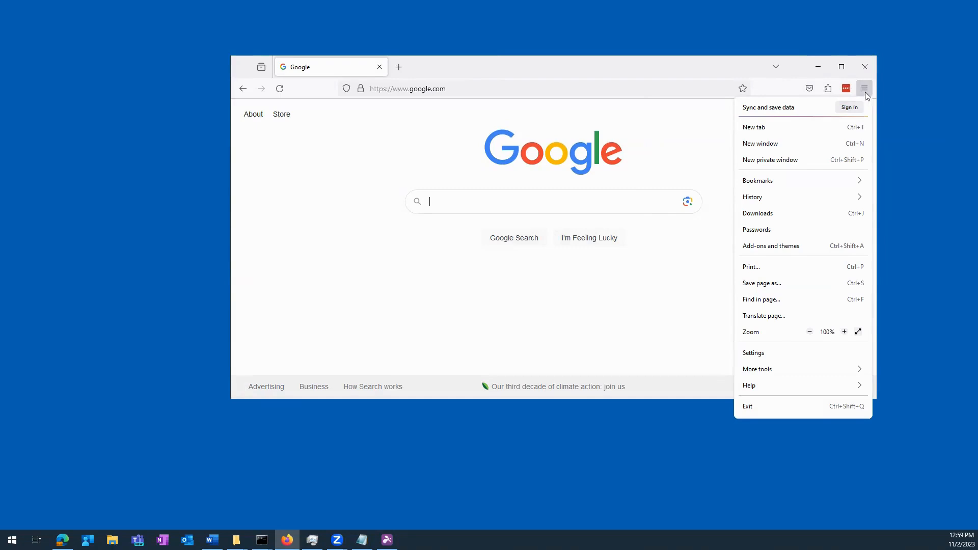
left_click(768, 353)
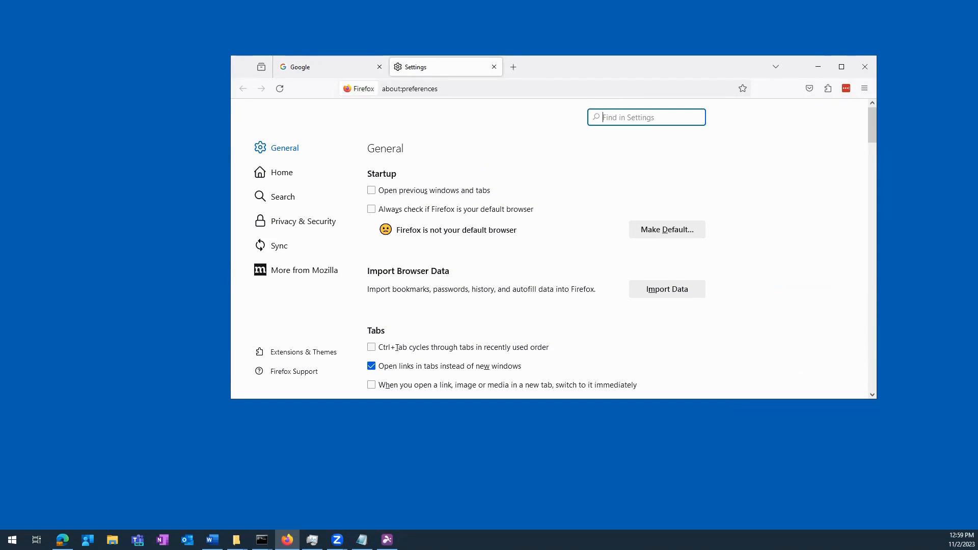
- Search Settings for 'passwords', untick save, autofill, suggestions, Relay masks and breach alerts, then clear search
type("passw")
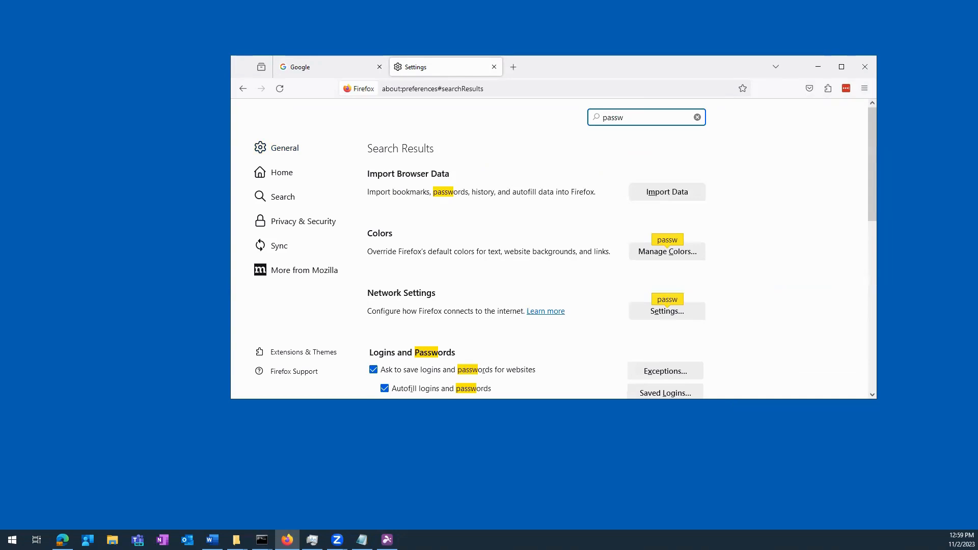
type("ords")
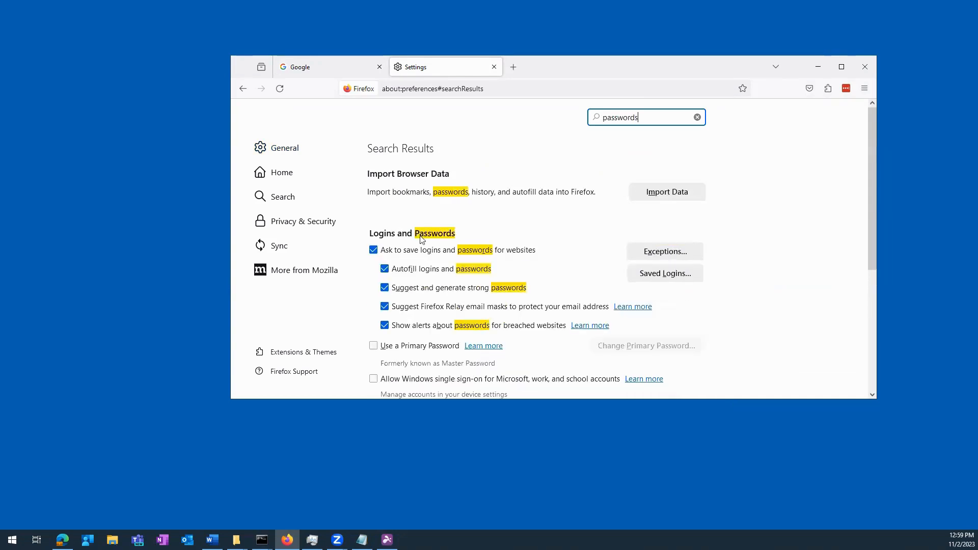
left_click(374, 251)
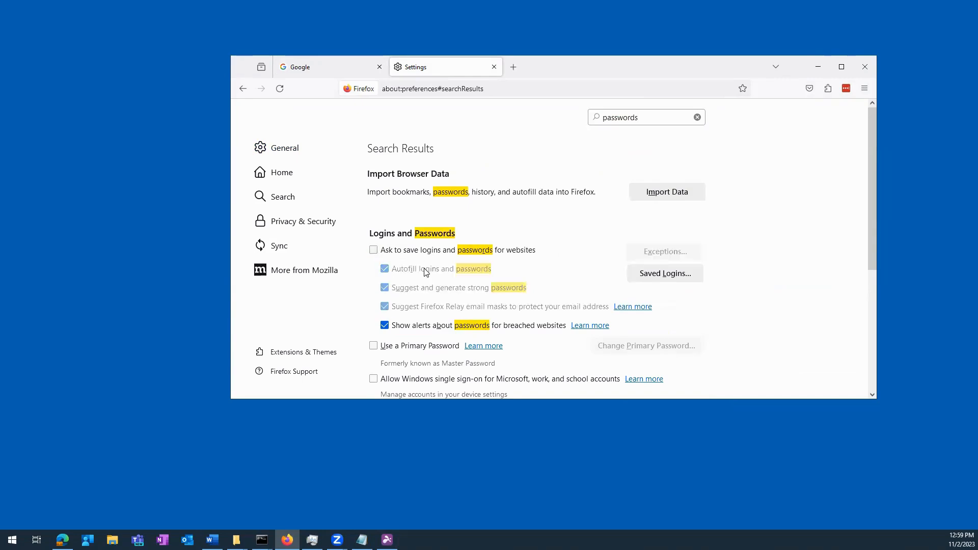
left_click(373, 250)
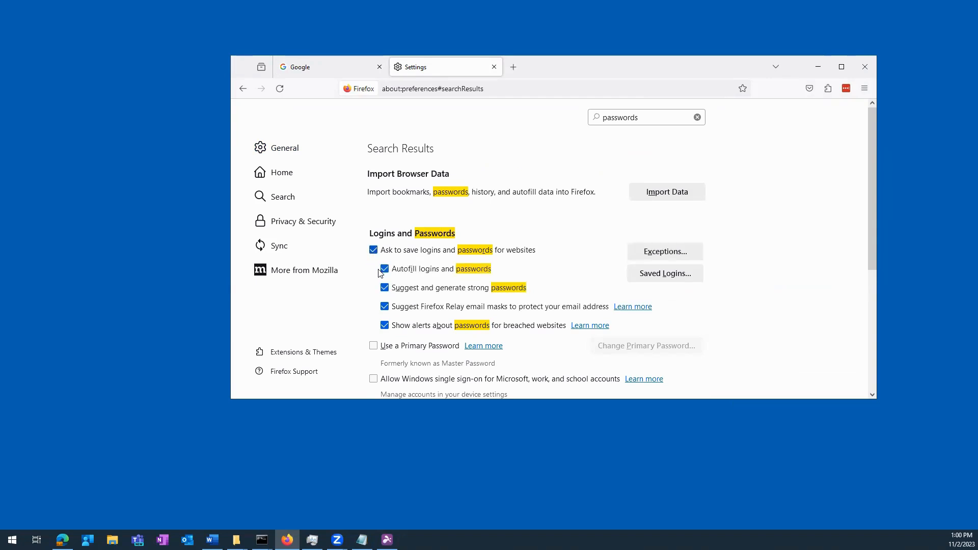
left_click(384, 269)
left_click(385, 288)
left_click(385, 306)
left_click(385, 326)
left_click(375, 250)
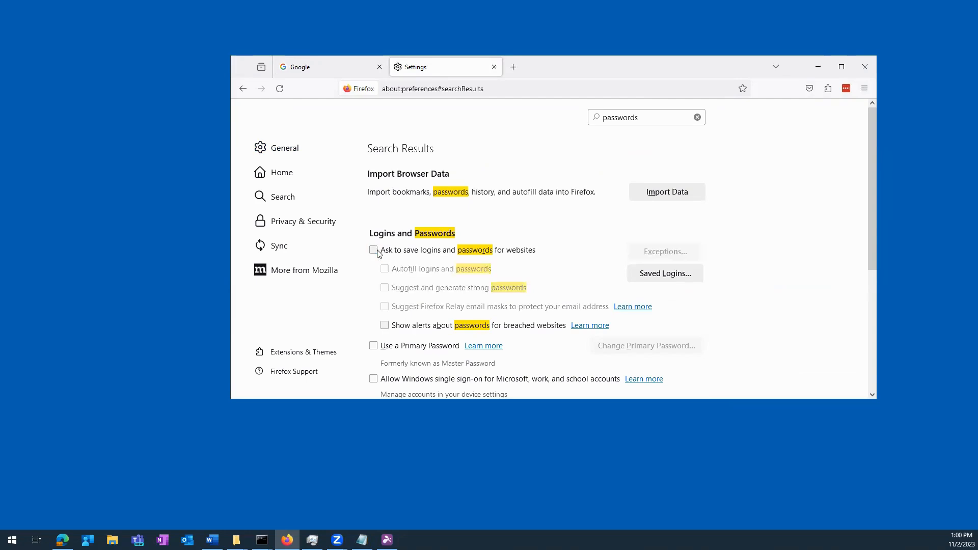
scroll(378, 253, "down", 4)
scroll(396, 294, "up", 4)
left_click(697, 117)
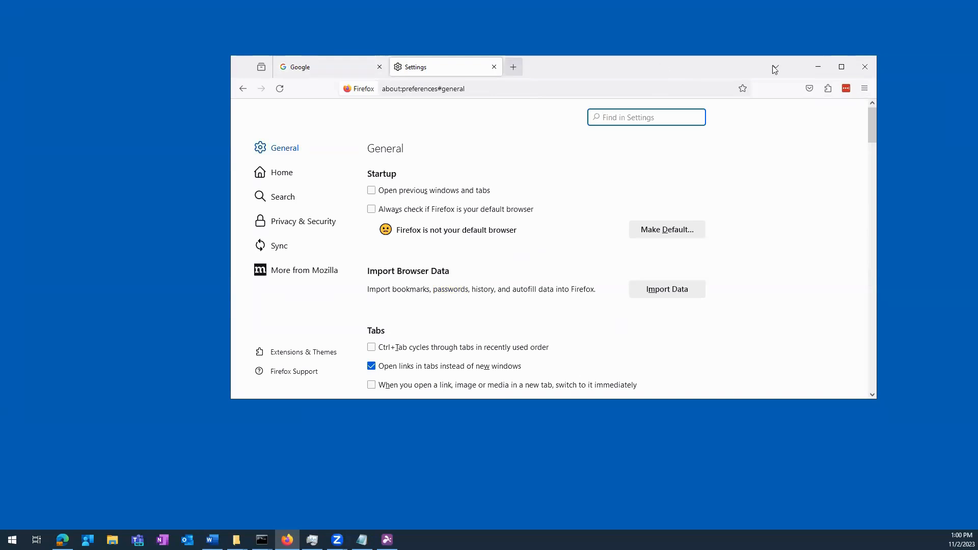
- Open the LastPass vault from the extension, show its Passwords section, and maximize the window
left_click(848, 91)
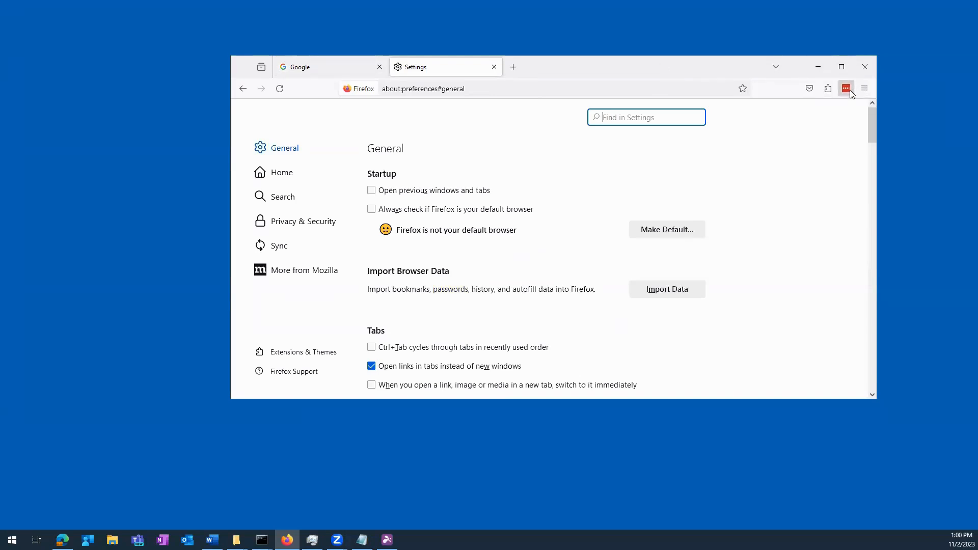
left_click(614, 65)
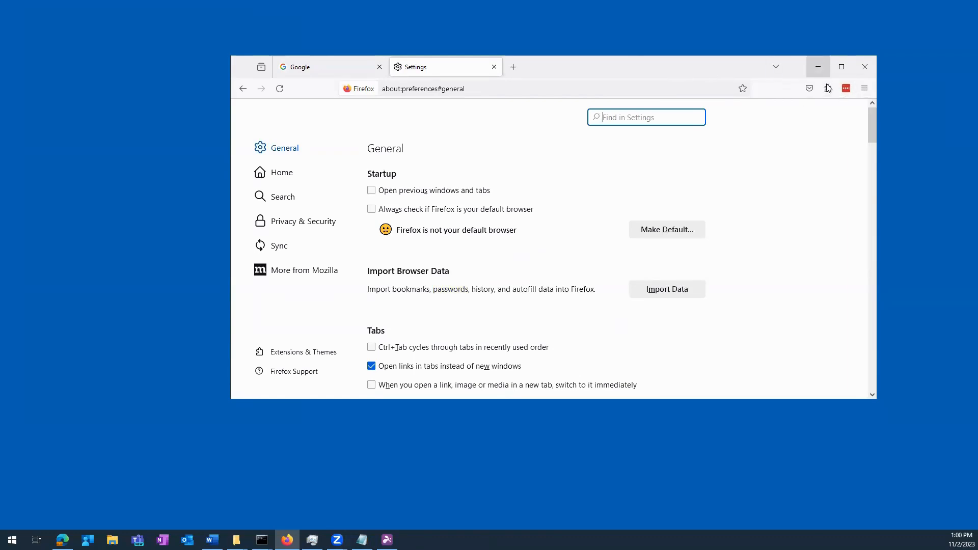
left_click(844, 89)
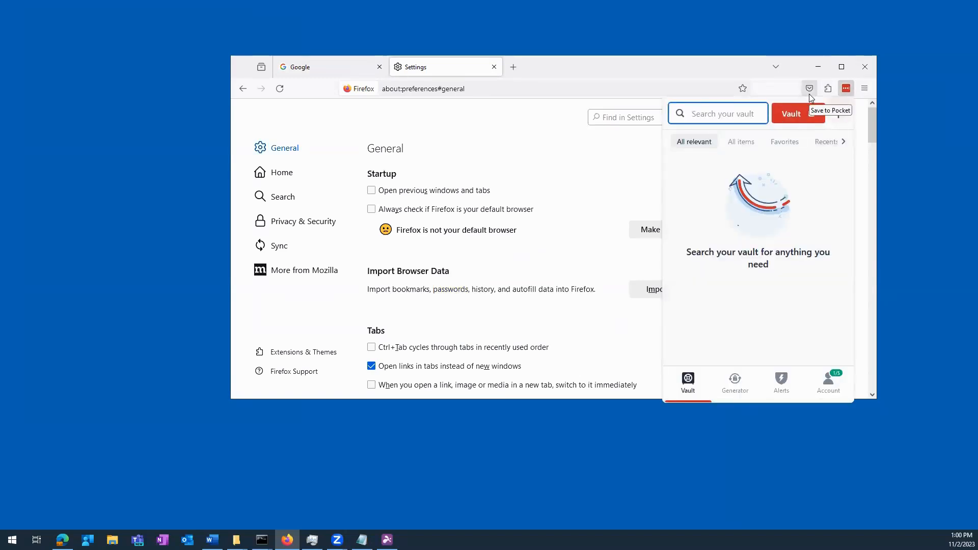
left_click(800, 117)
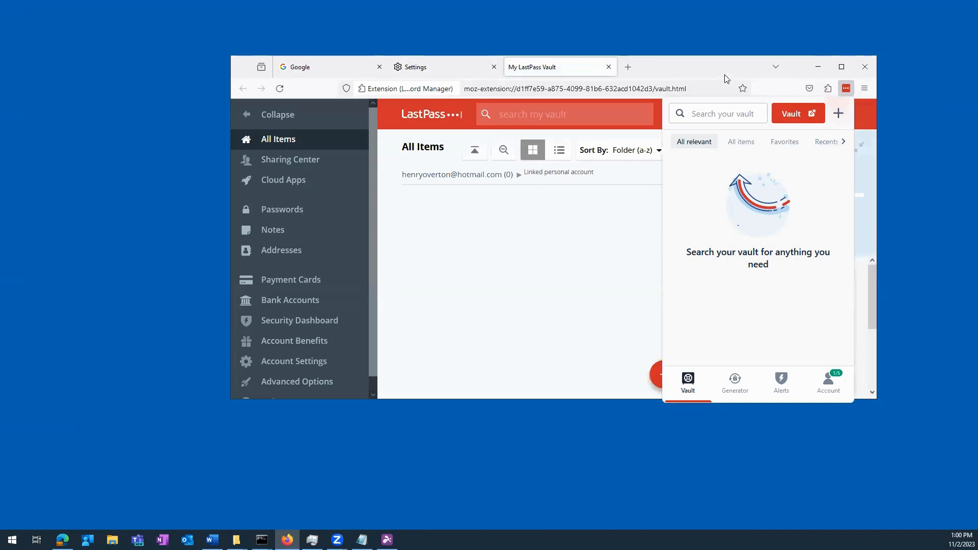
left_click(724, 74)
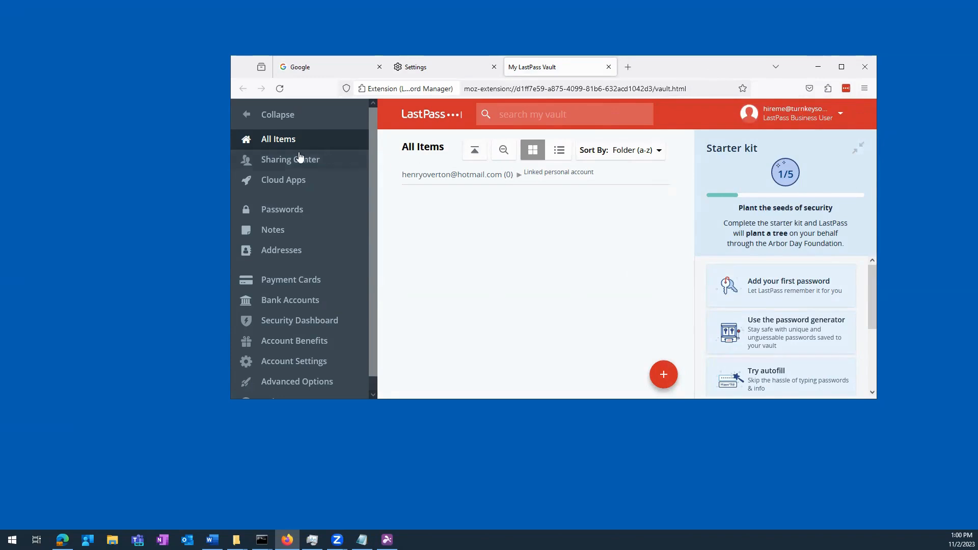
left_click(289, 212)
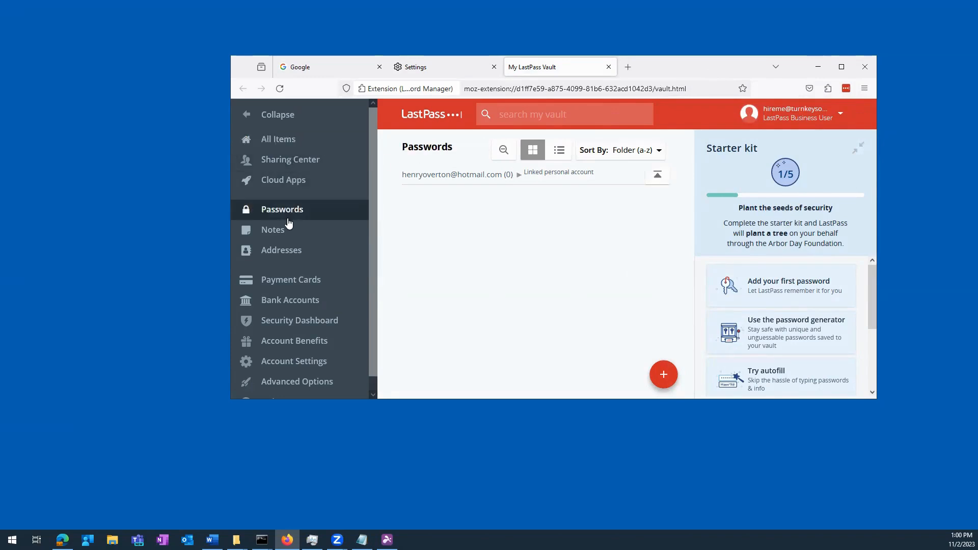
left_click(841, 67)
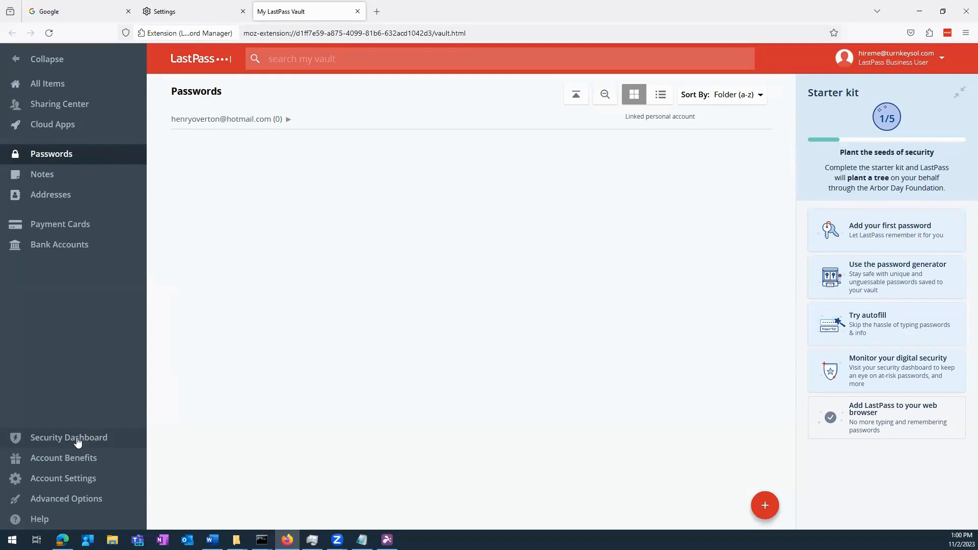
- Open the Security Dashboard from the vault sidebar
left_click(78, 443)
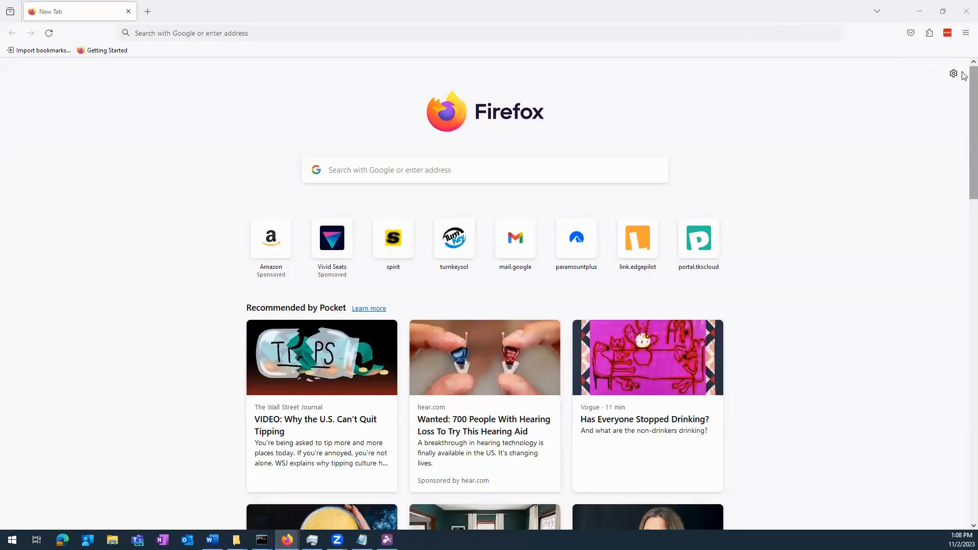
- Open Firefox Settings and search 'password' to reach the Logins and Passwords options
left_click(965, 33)
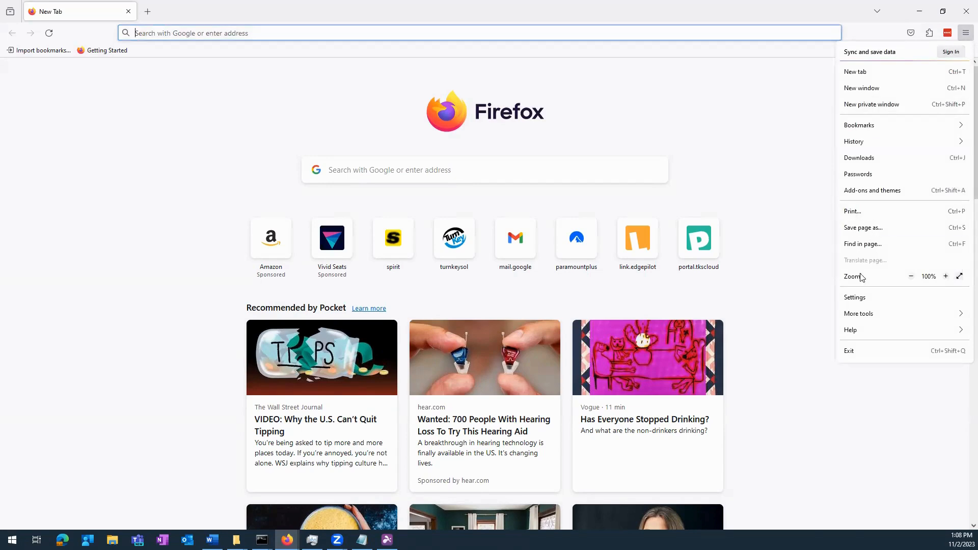
left_click(864, 305)
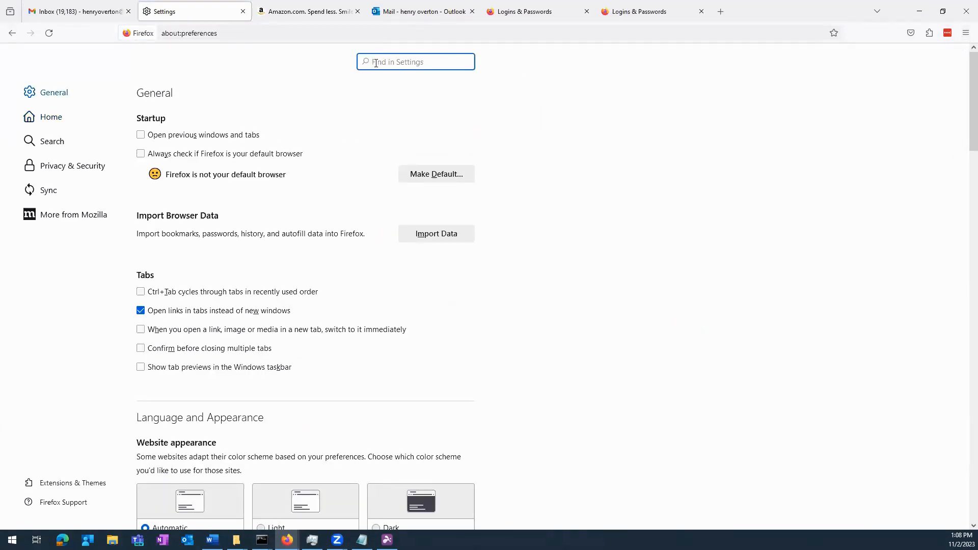
type("password")
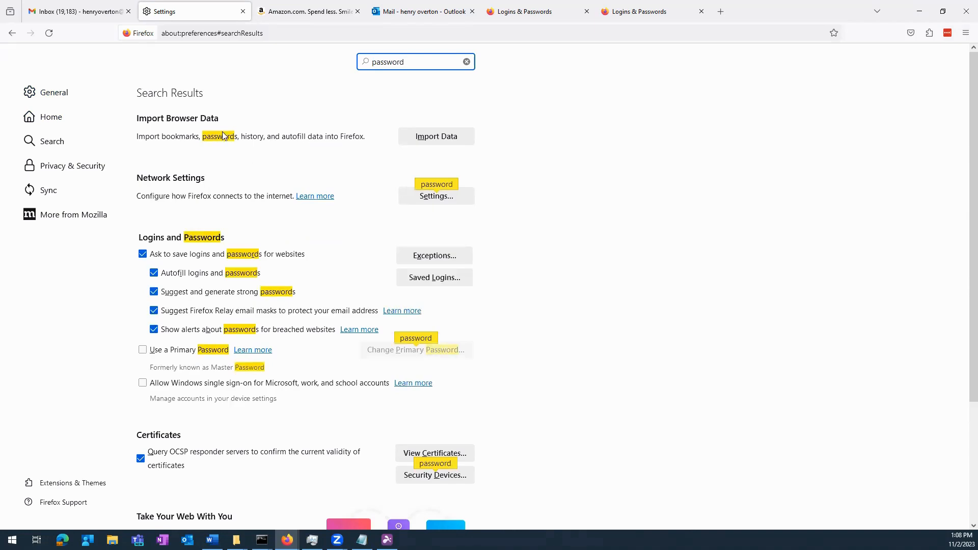
scroll(414, 280, "down", 2)
scroll(414, 279, "up", 2)
scroll(593, 321, "down", 3)
scroll(589, 321, "up", 3)
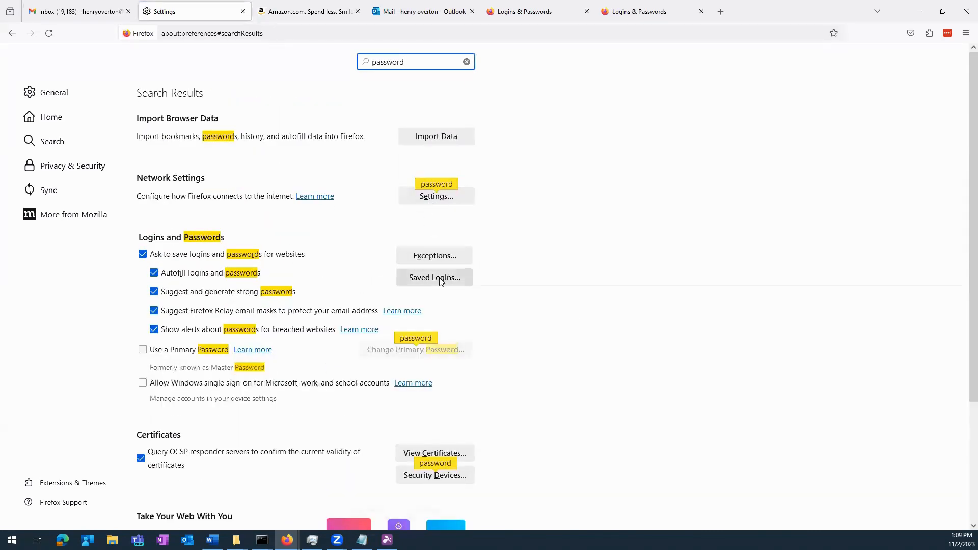
scroll(552, 311, "down", 2)
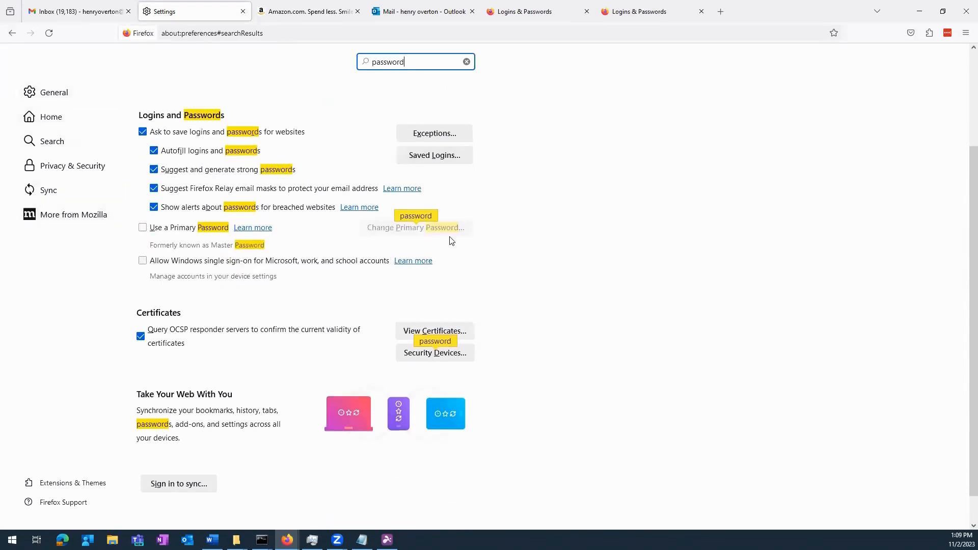
- Open Firefox's saved logins and start exporting them, confirming the export warning
left_click(443, 156)
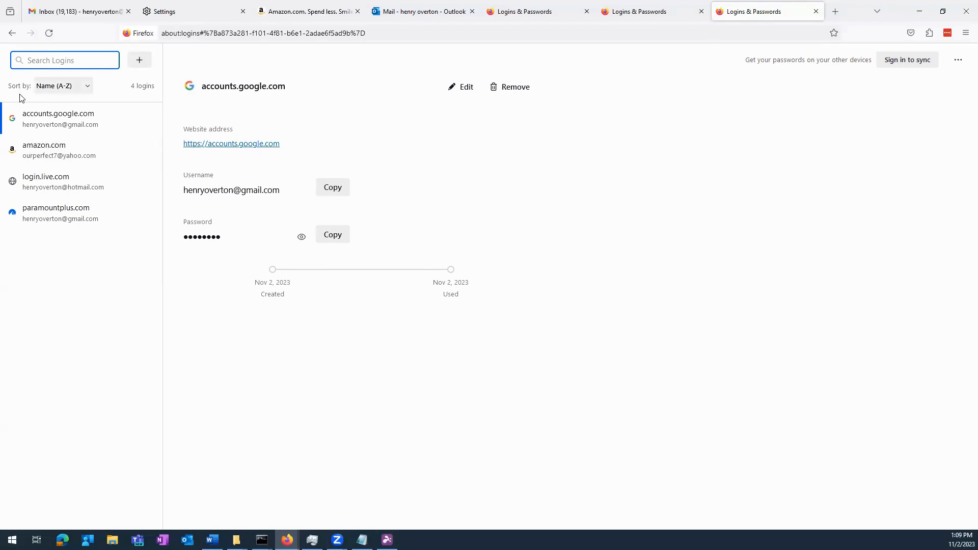
left_click(959, 61)
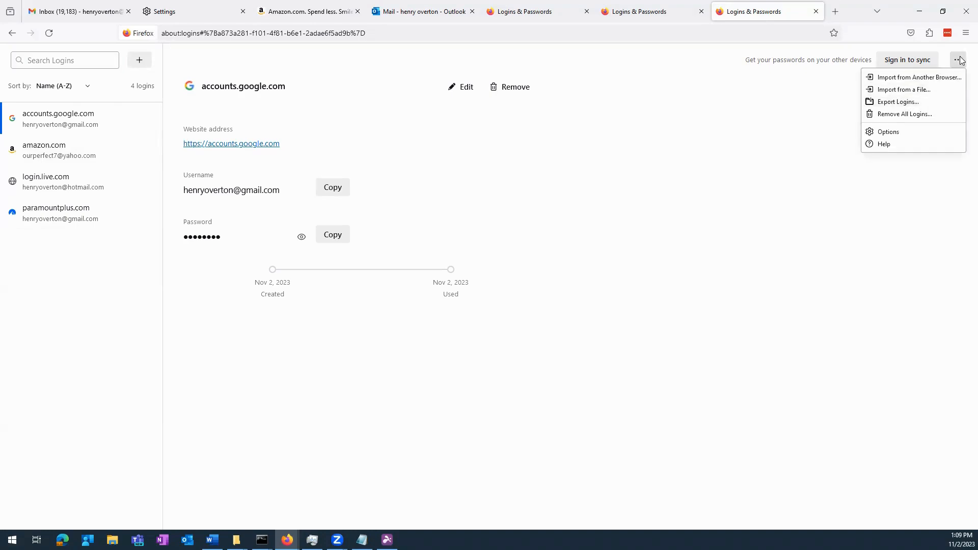
left_click(898, 102)
left_click(525, 343)
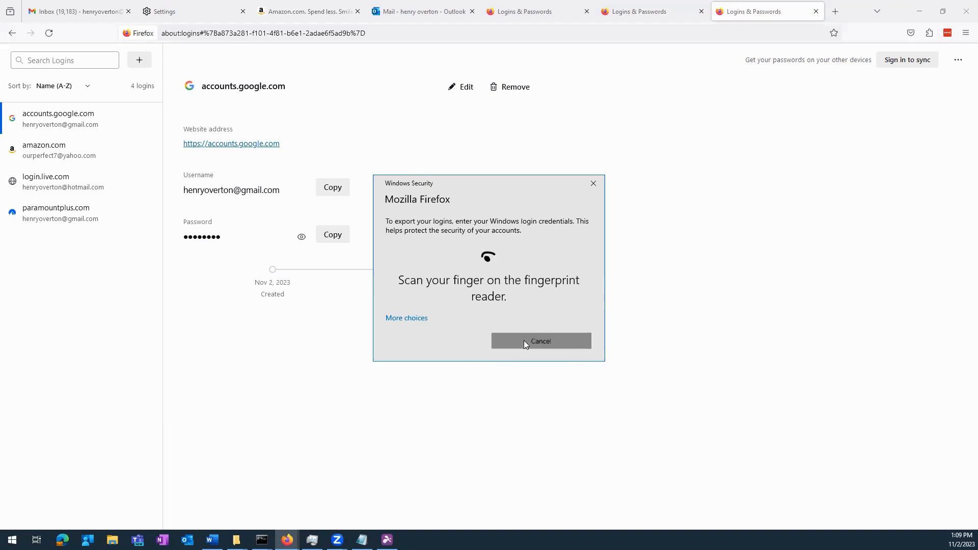
- Verify identity in Windows Security by choosing the account password option and entering the Windows password
left_click(419, 319)
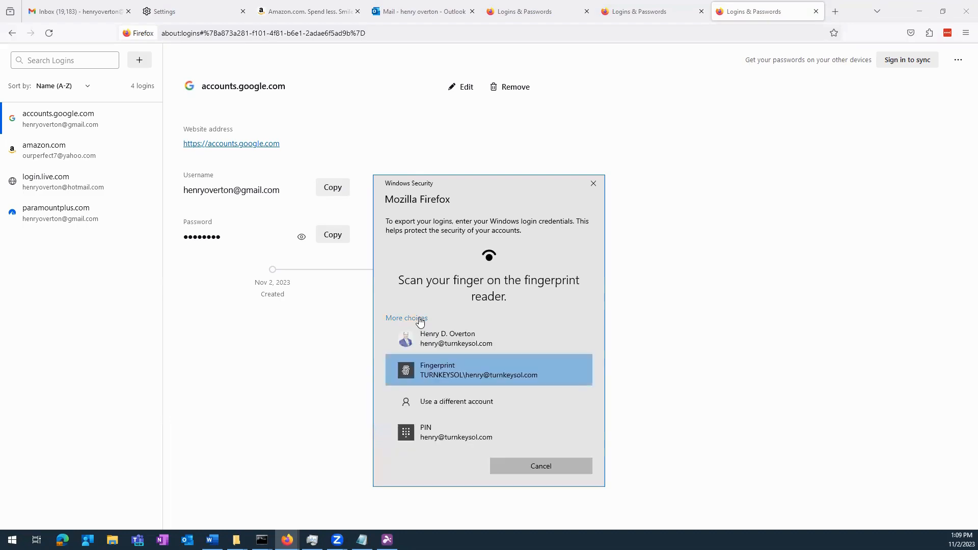
left_click(405, 318)
left_click(406, 318)
left_click(451, 344)
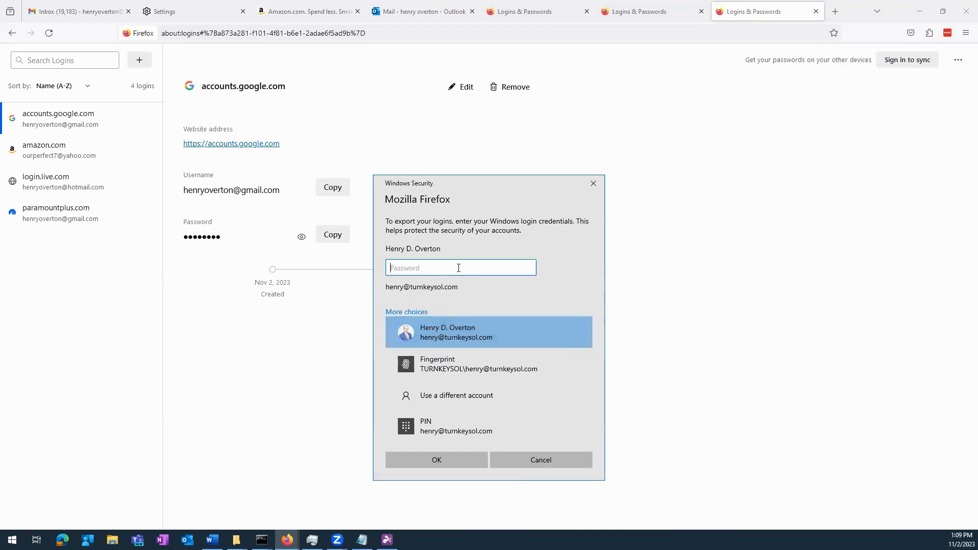
type("*")
key("Return")
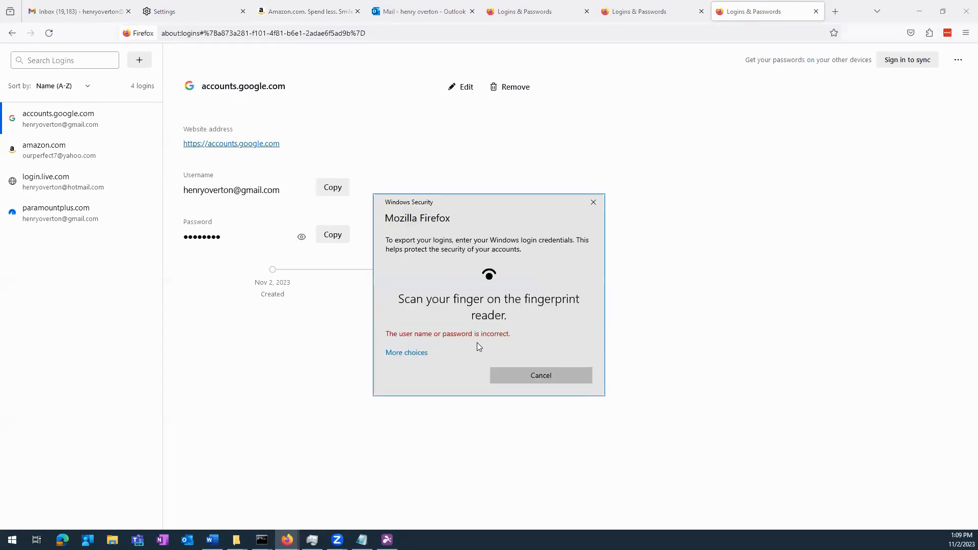
left_click(426, 352)
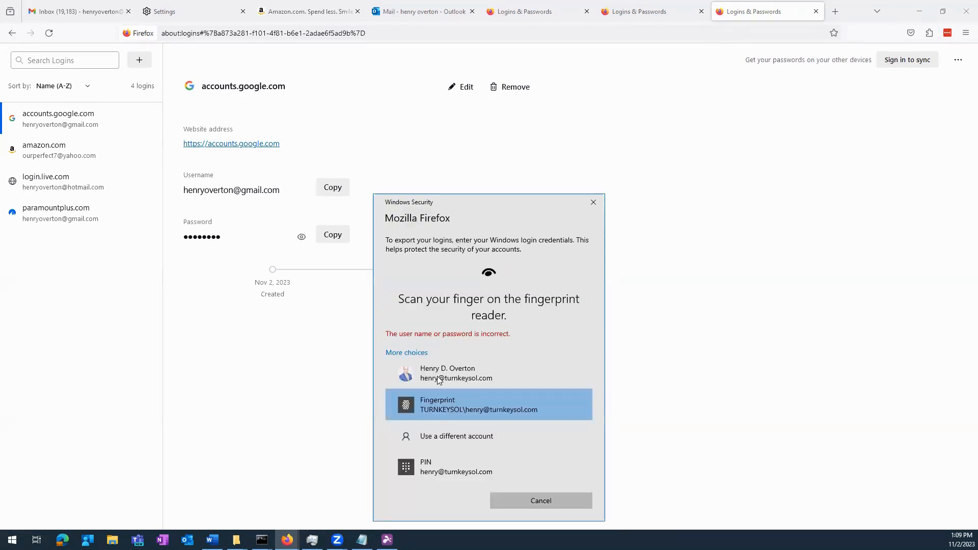
left_click(440, 382)
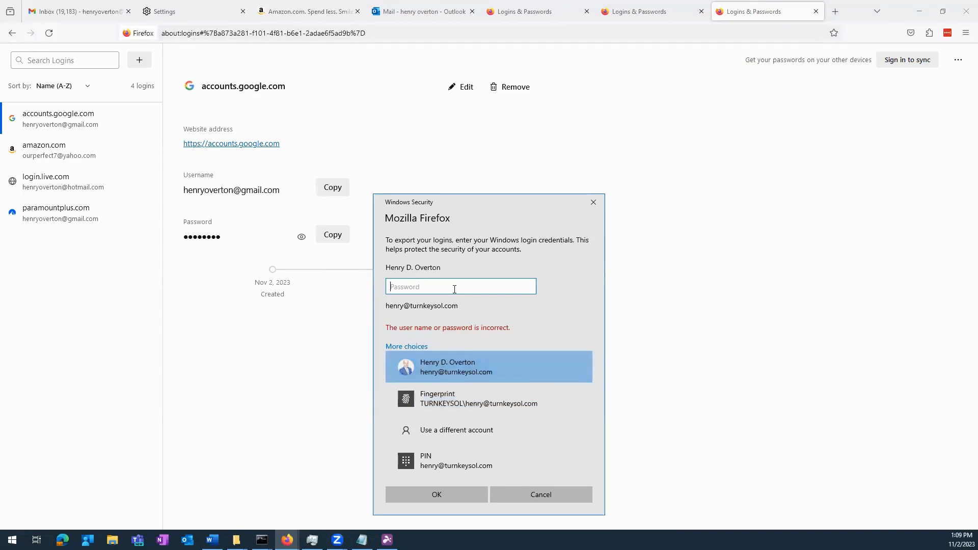
type("•••••••••••••••••••")
- Confirm the password, then save logins.csv into the tks folder on Windows (C:)
left_click(443, 493)
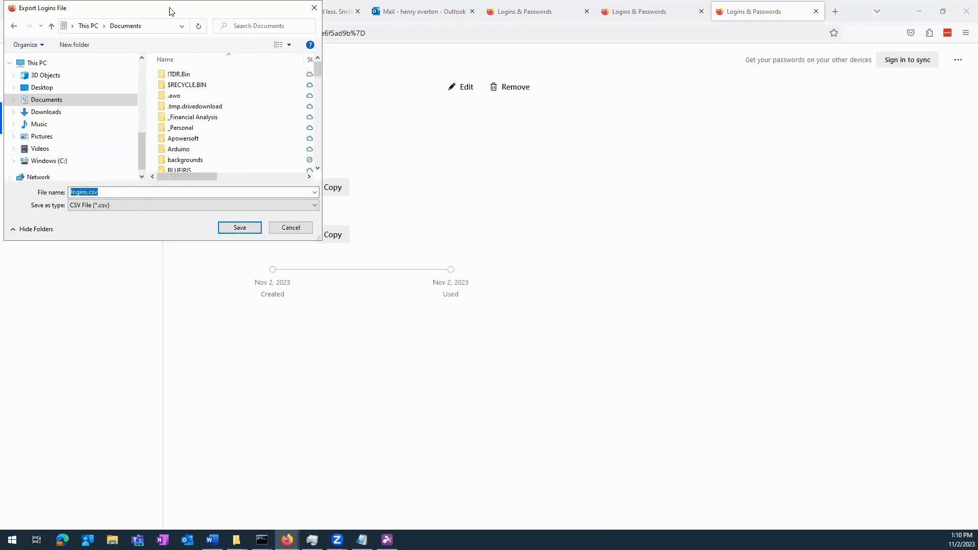
left_click_drag(169, 7, 329, 58)
left_click(224, 212)
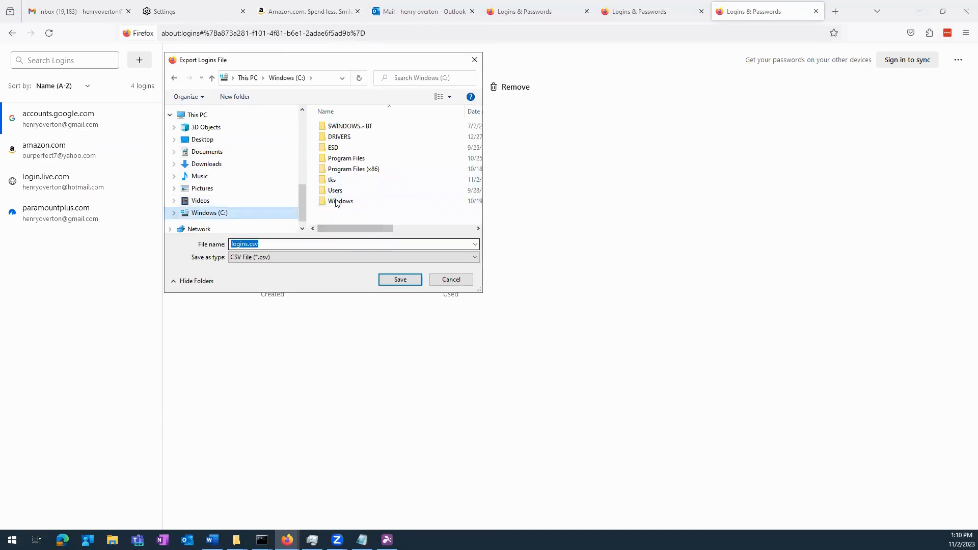
left_click(332, 182)
left_click(400, 279)
left_click(450, 279)
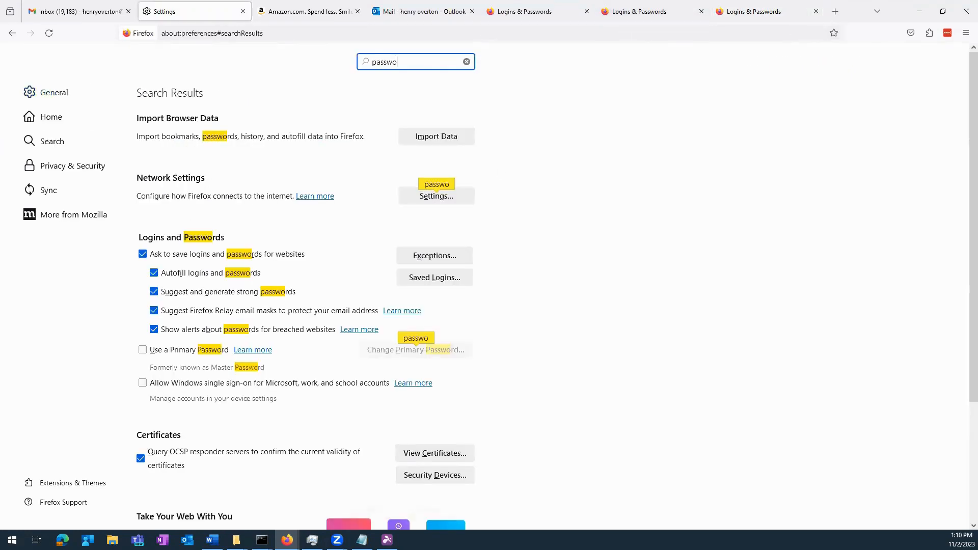
- Remove the accounts.google.com, amazon.com, login.live.com and paramountplus.com logins from Firefox
type("rd")
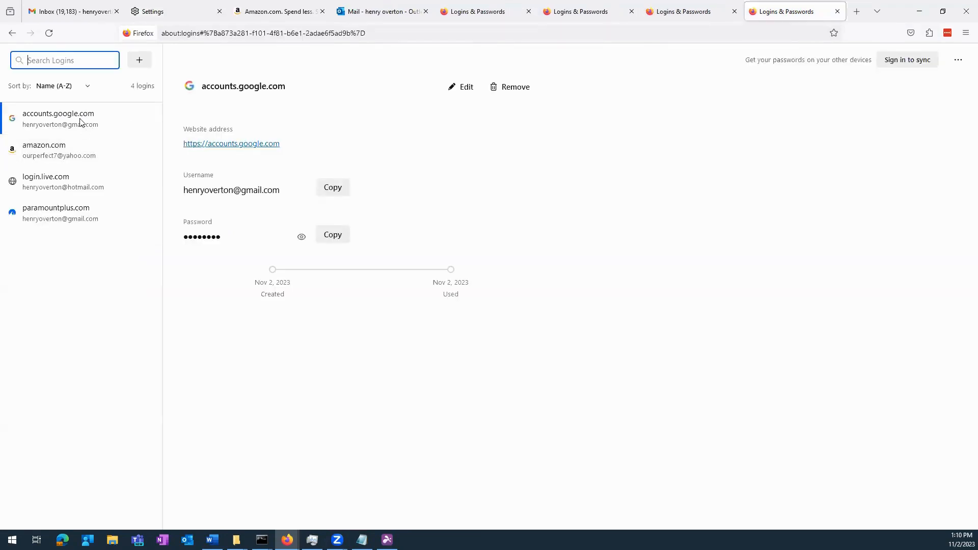
left_click(514, 90)
left_click(463, 332)
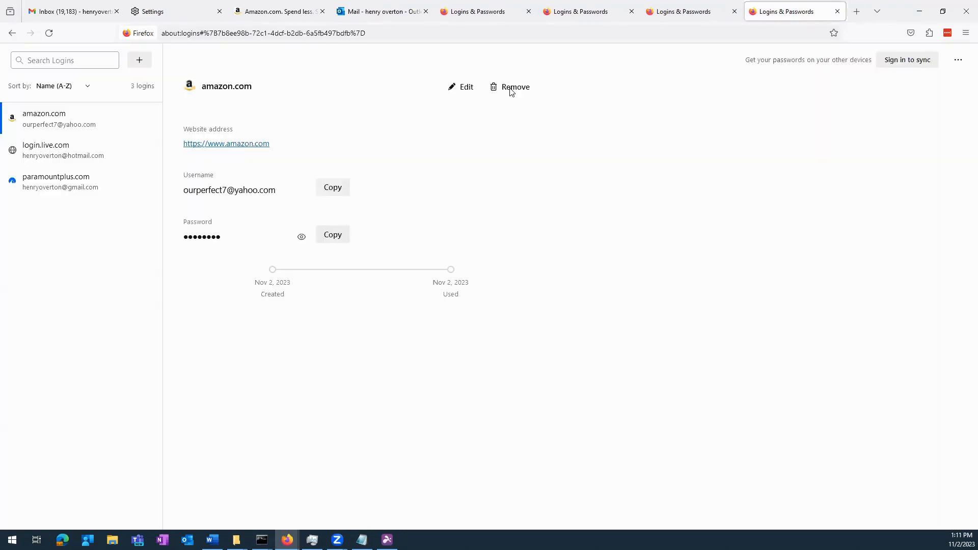
left_click(511, 89)
left_click(467, 320)
left_click(517, 90)
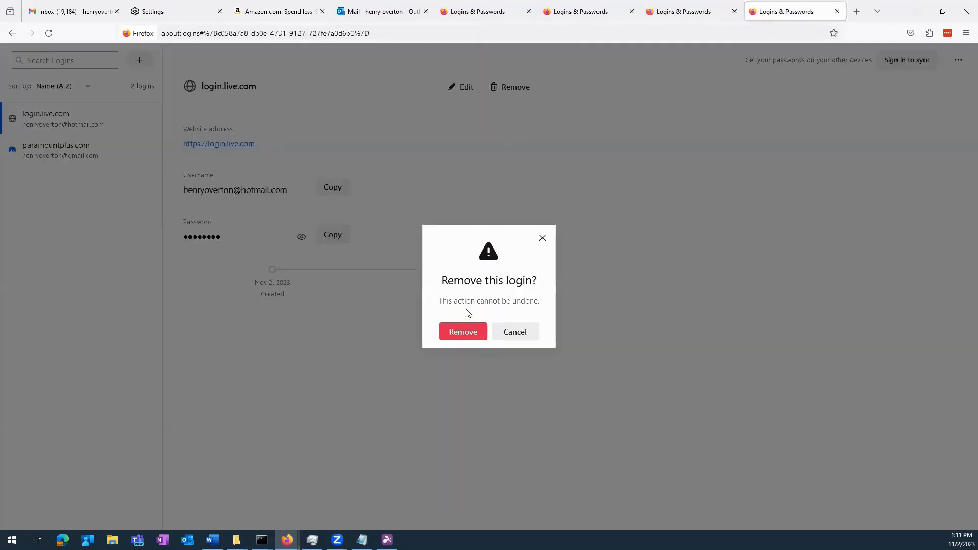
left_click(463, 332)
left_click(515, 90)
left_click(468, 332)
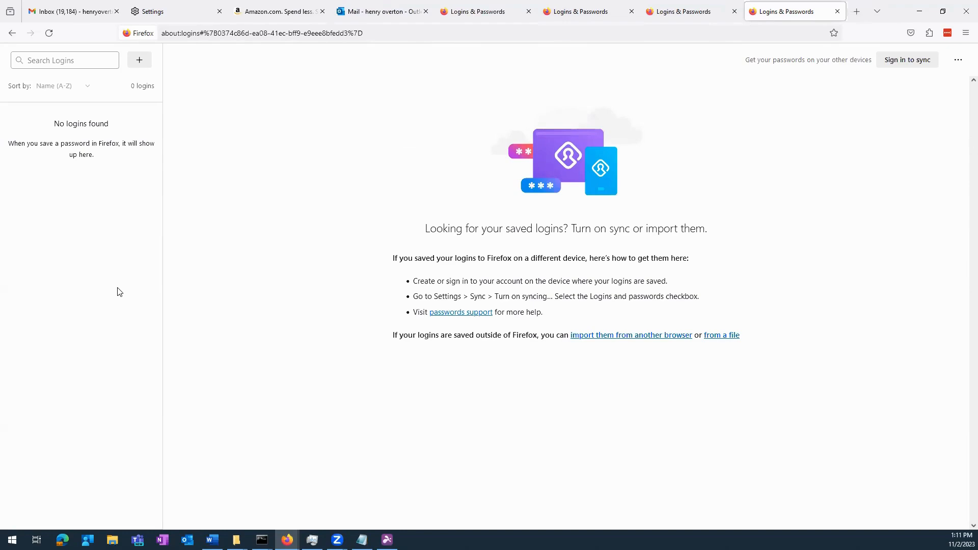
left_click(703, 18)
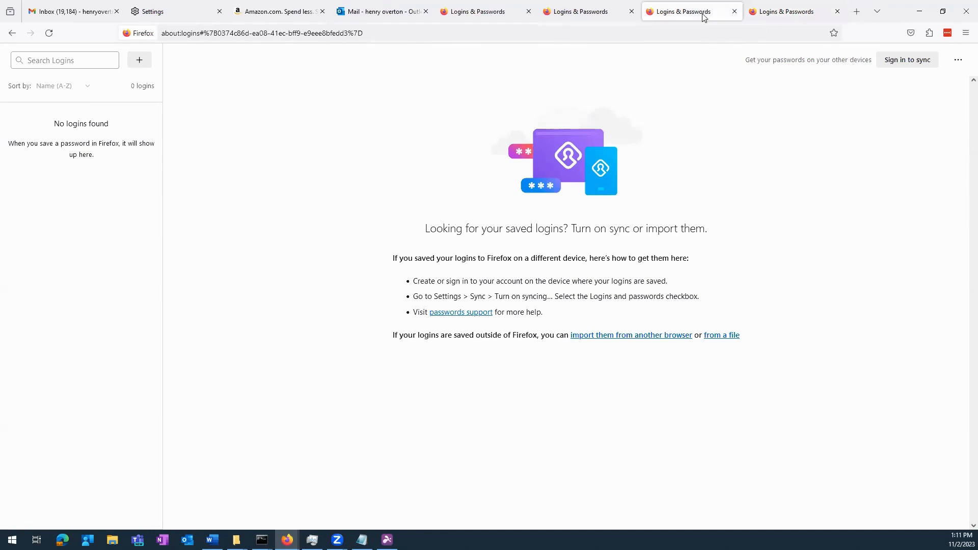
- Switch to the LastPass vault's Passwords view and bring up the LastPass toolbar extension panel
left_click(602, 11)
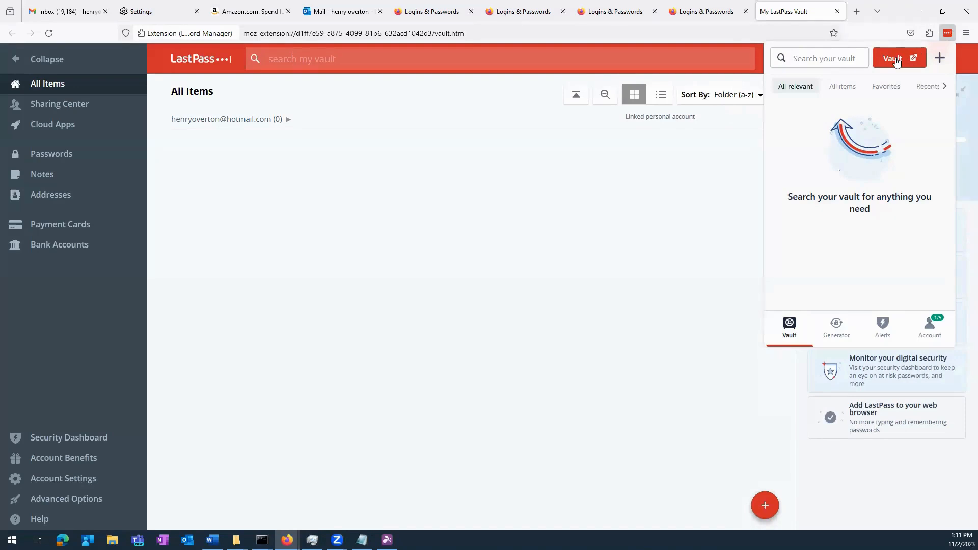
left_click(56, 155)
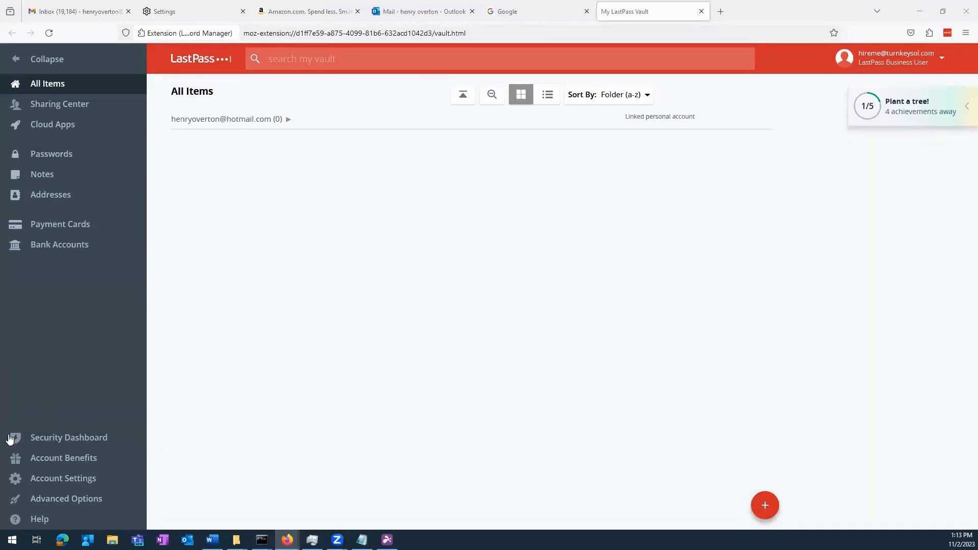
left_click(947, 33)
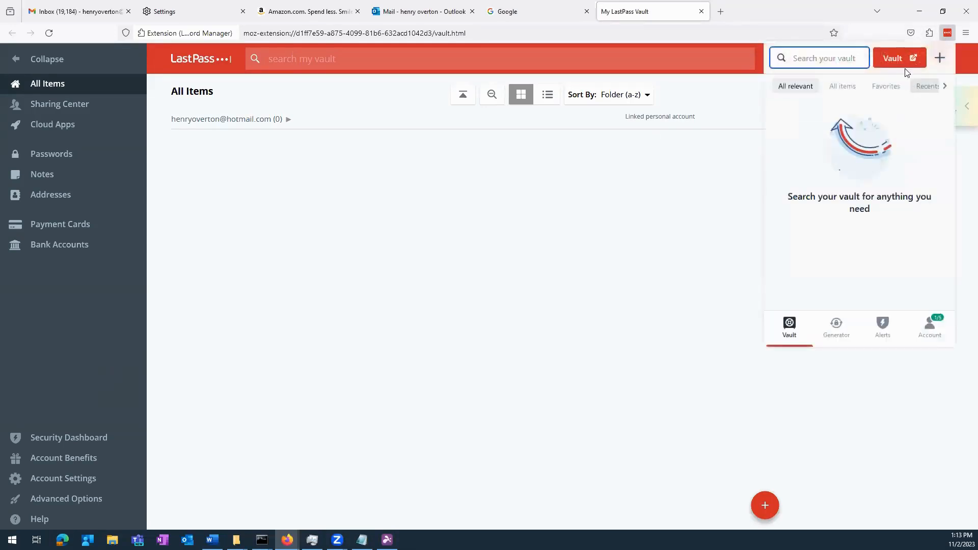
- Import C:\tks\logins.csv as a Firefox export via Advanced Options > Import, importing all four logins
left_click(80, 498)
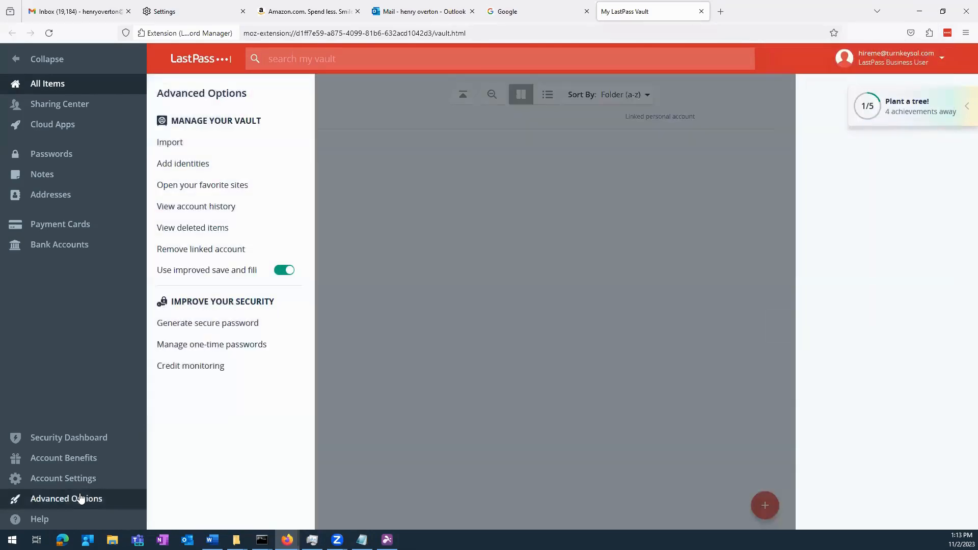
left_click(178, 143)
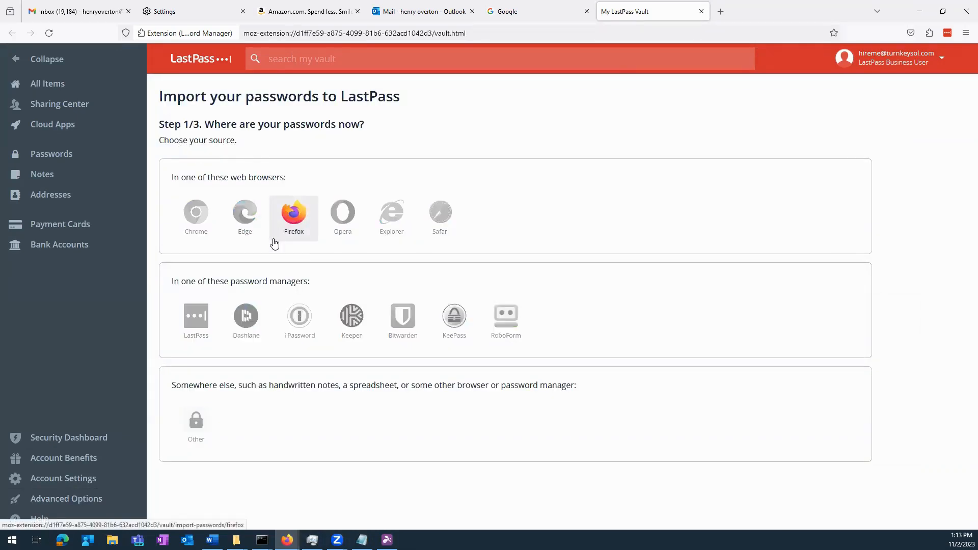
left_click(294, 210)
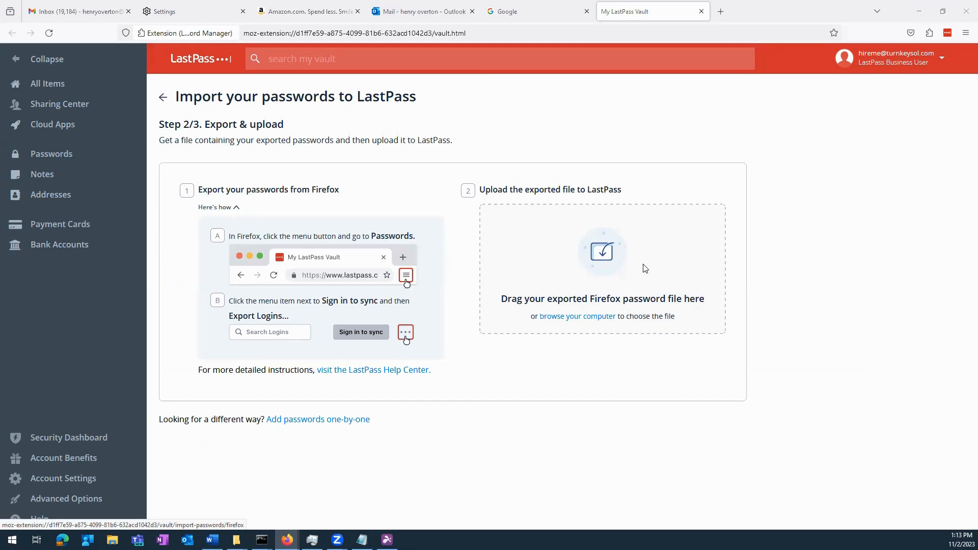
left_click(626, 294)
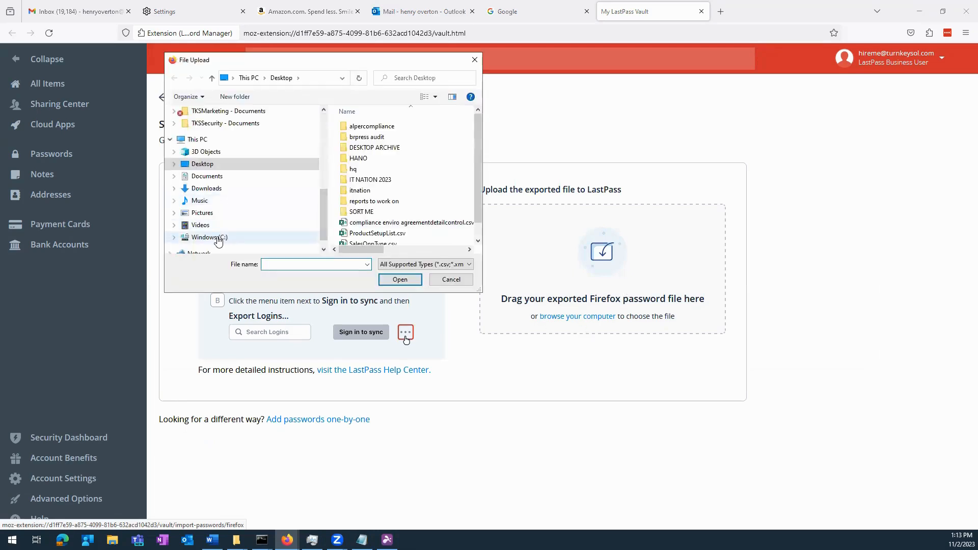
left_click(210, 237)
double_click(360, 180)
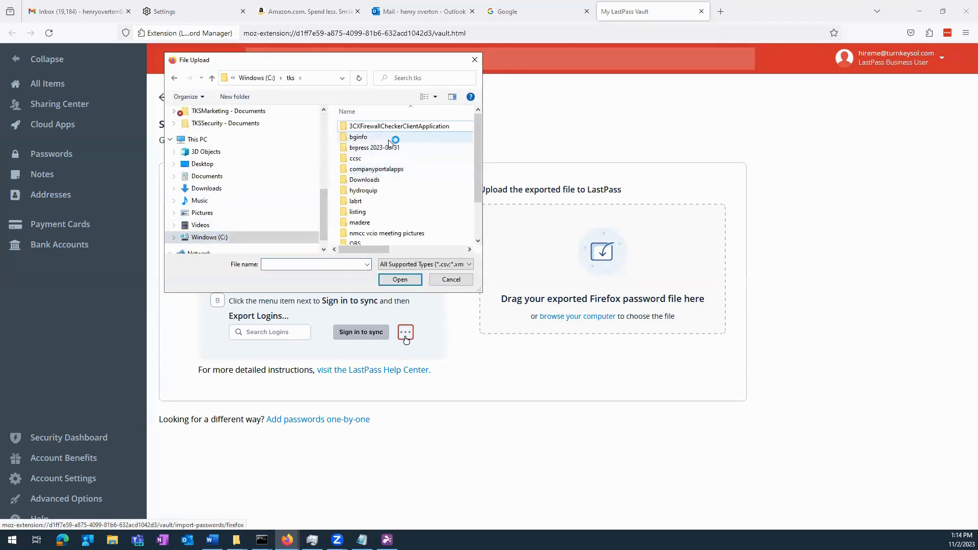
scroll(441, 176, "down", 3)
left_click(378, 239)
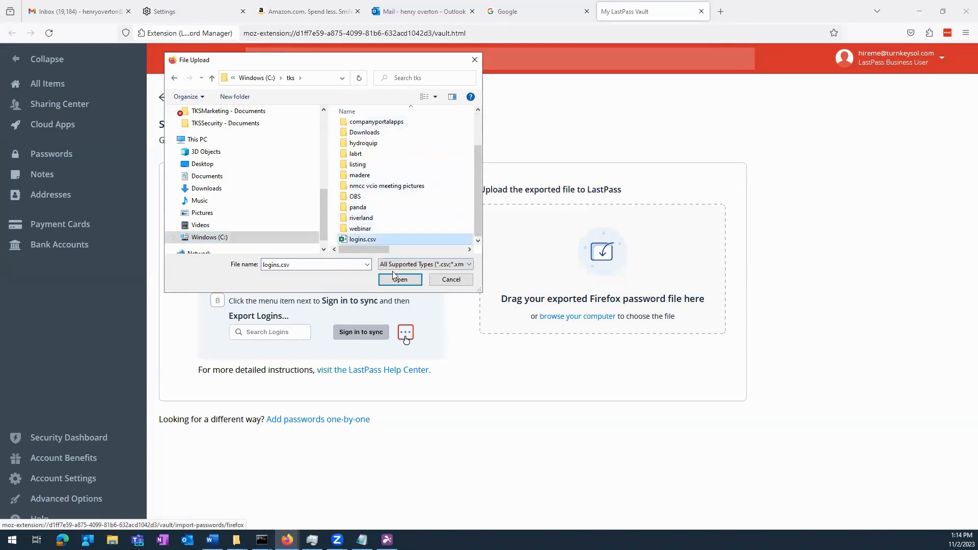
left_click(399, 279)
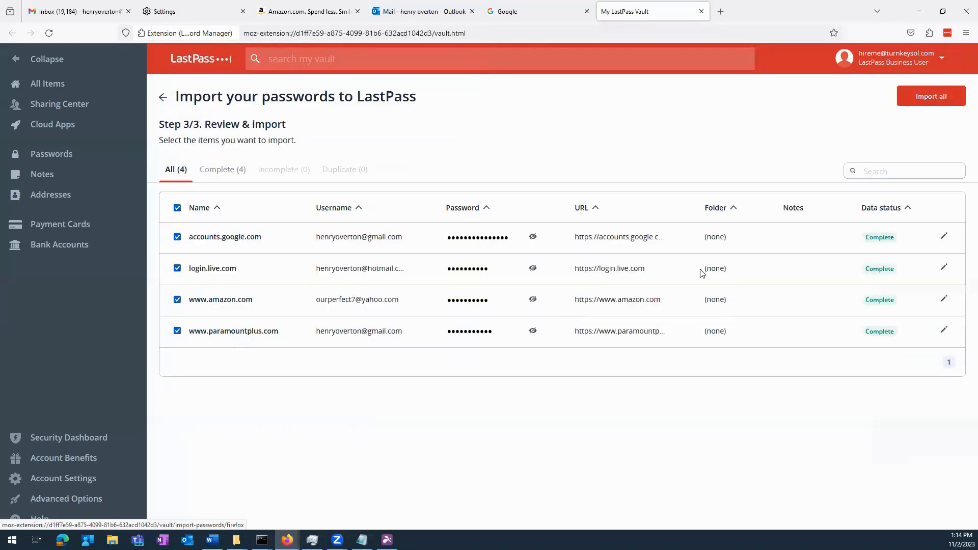
left_click(960, 102)
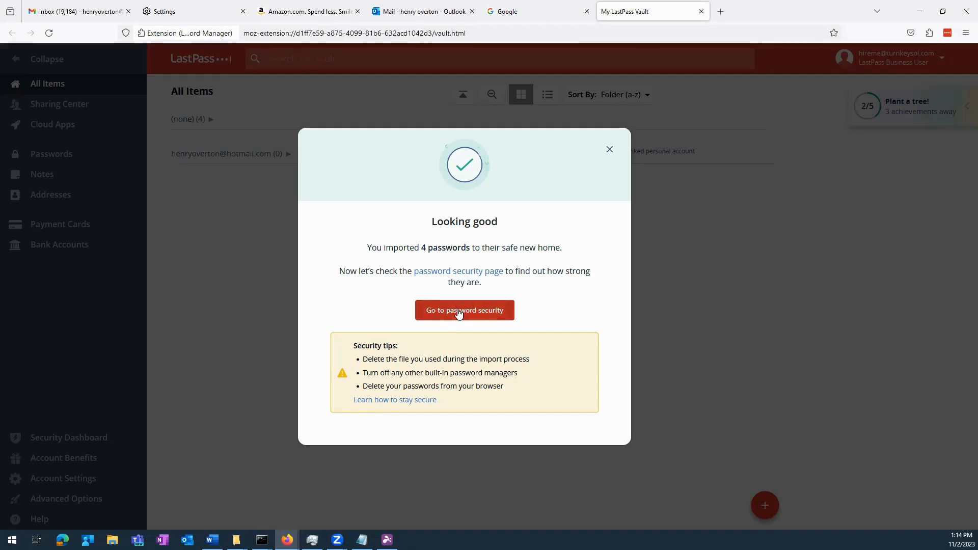
- Check password security, then return to All Items and expand the (none) folder showing the four logins
left_click(459, 311)
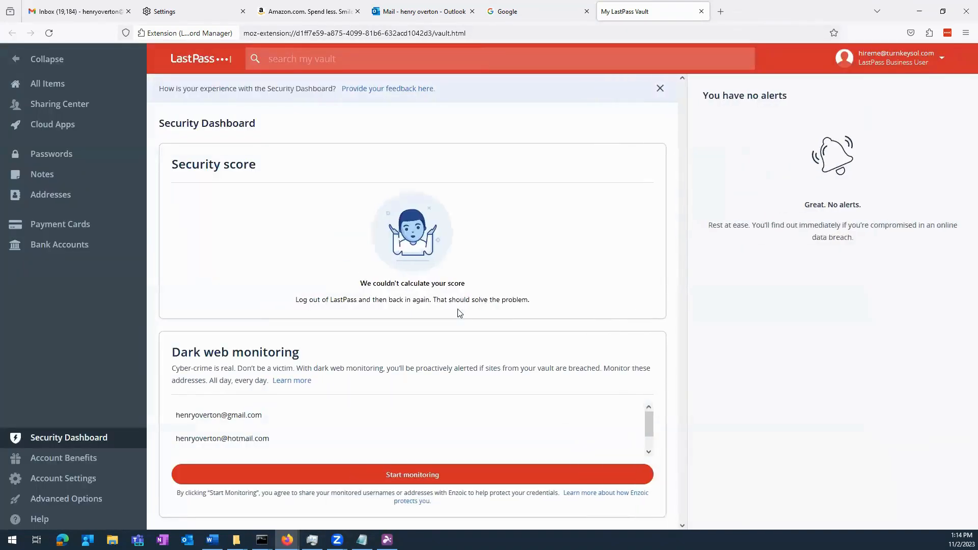
left_click(49, 83)
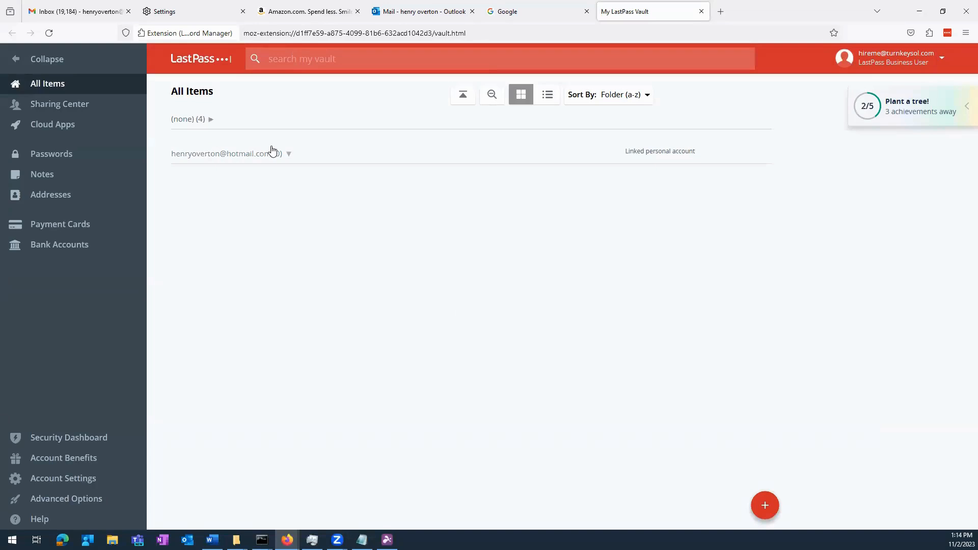
left_click(201, 125)
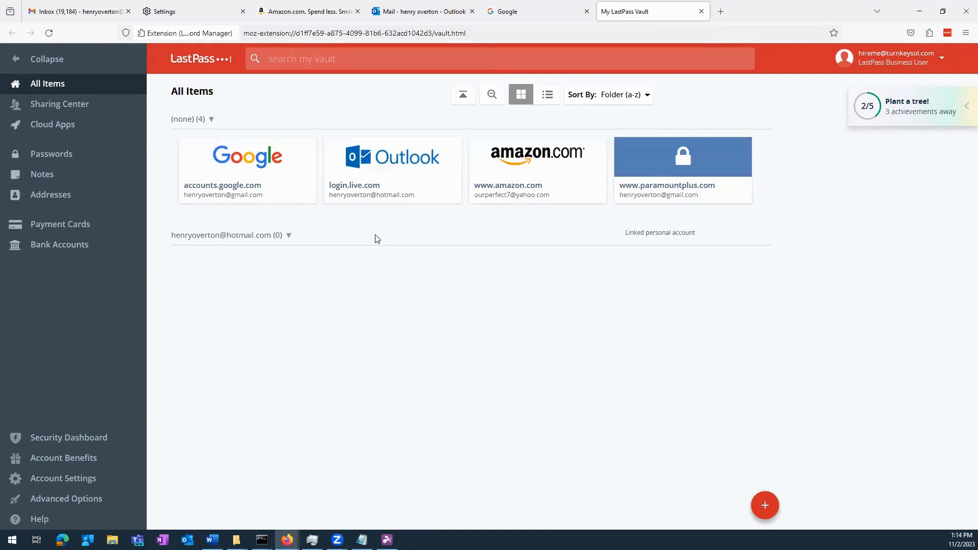
- Close the Google, Mail, Amazon and Settings browser tabs
mouse_move(248, 196)
left_click(586, 12)
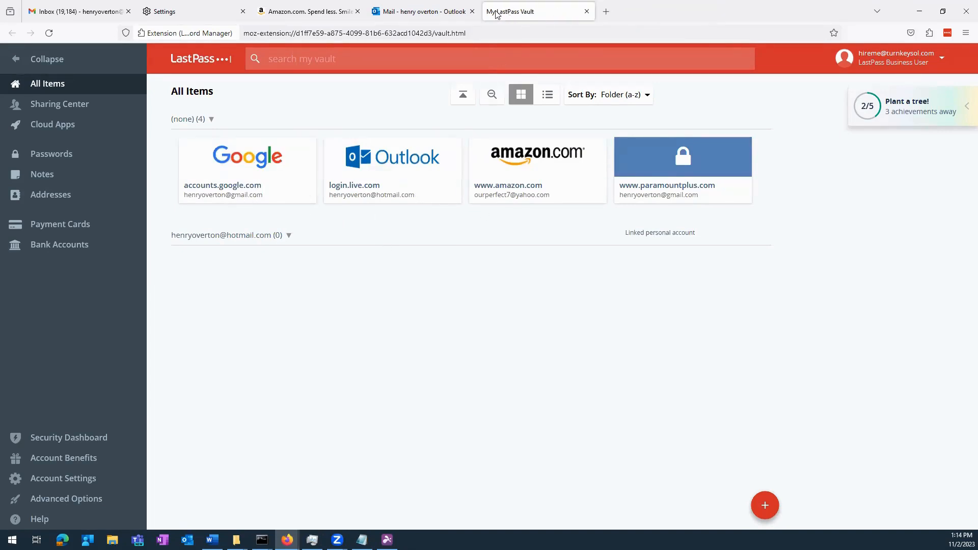
left_click(472, 12)
left_click(357, 11)
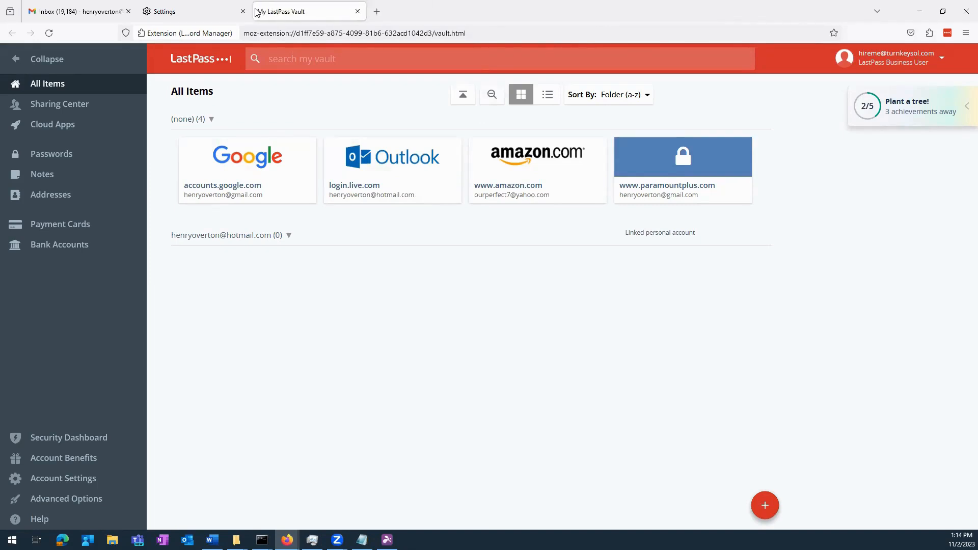
left_click(243, 12)
- Close the Inbox tab and sign in to Outlook on the web, choosing not to stay signed in
left_click(127, 11)
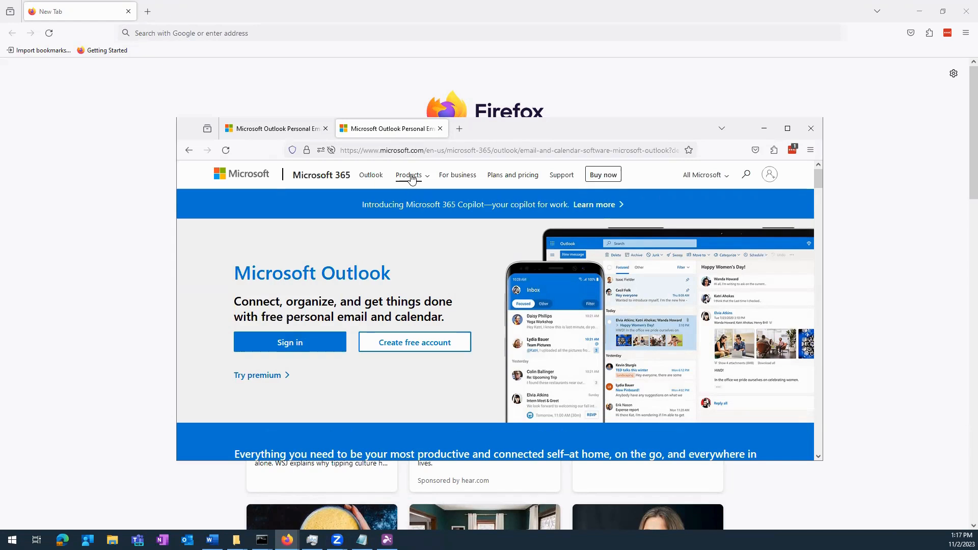
left_click(316, 342)
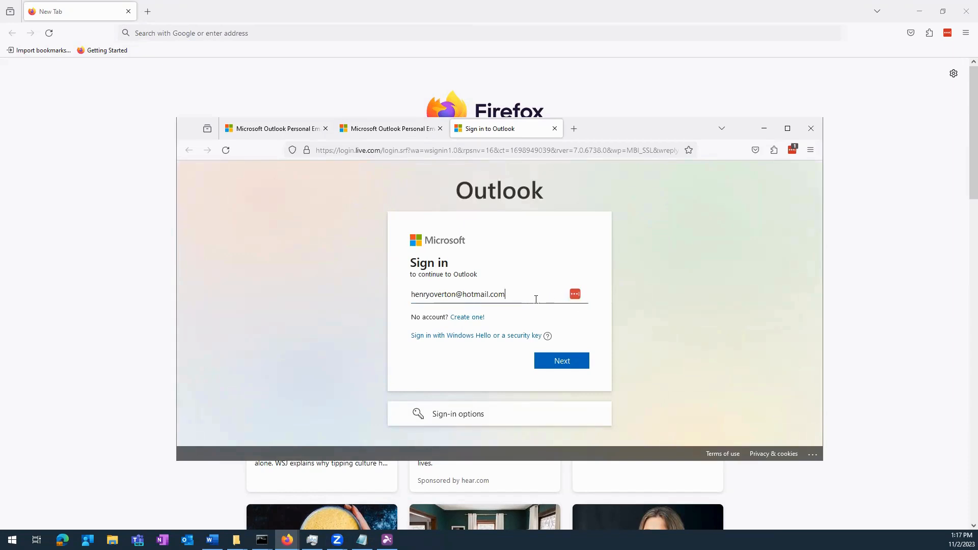
left_click(562, 364)
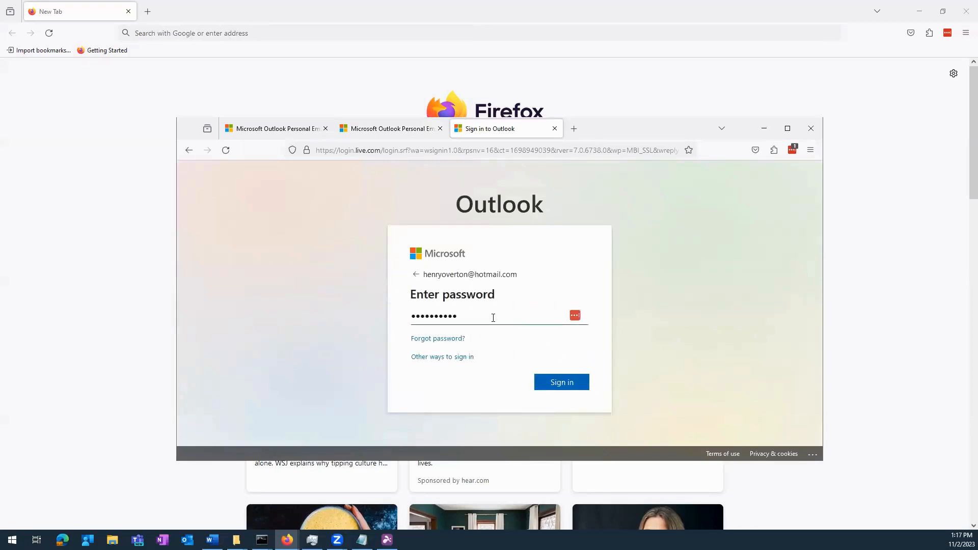
left_click(564, 383)
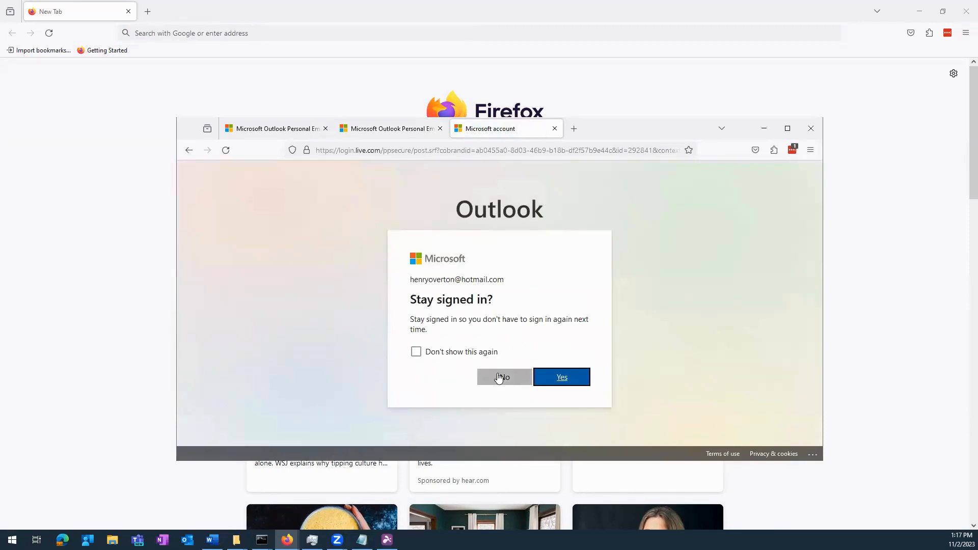
left_click(503, 378)
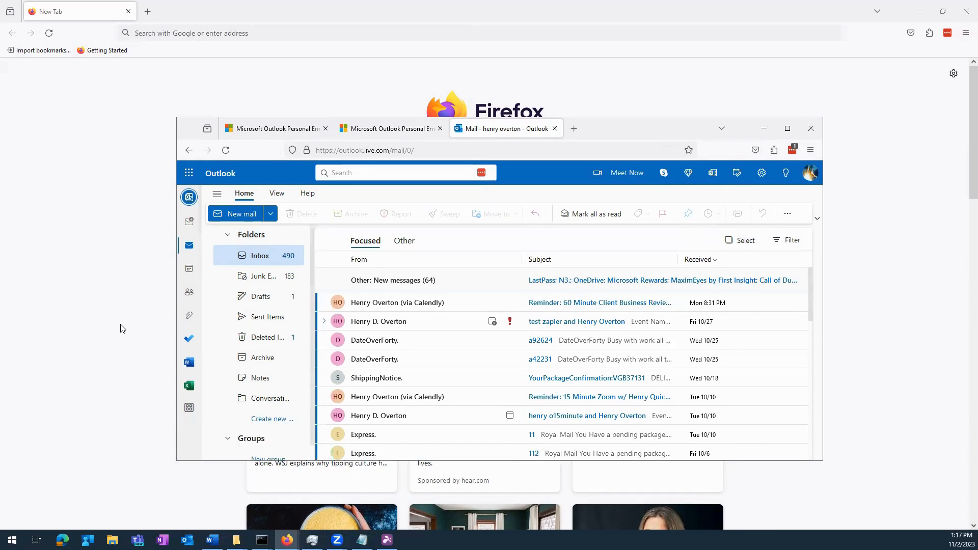
left_click(574, 128)
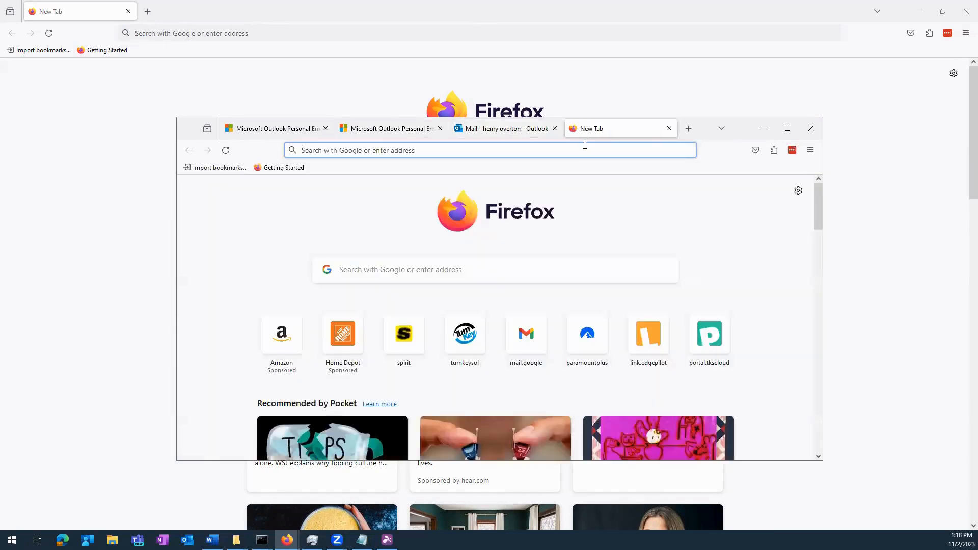
left_click(578, 151)
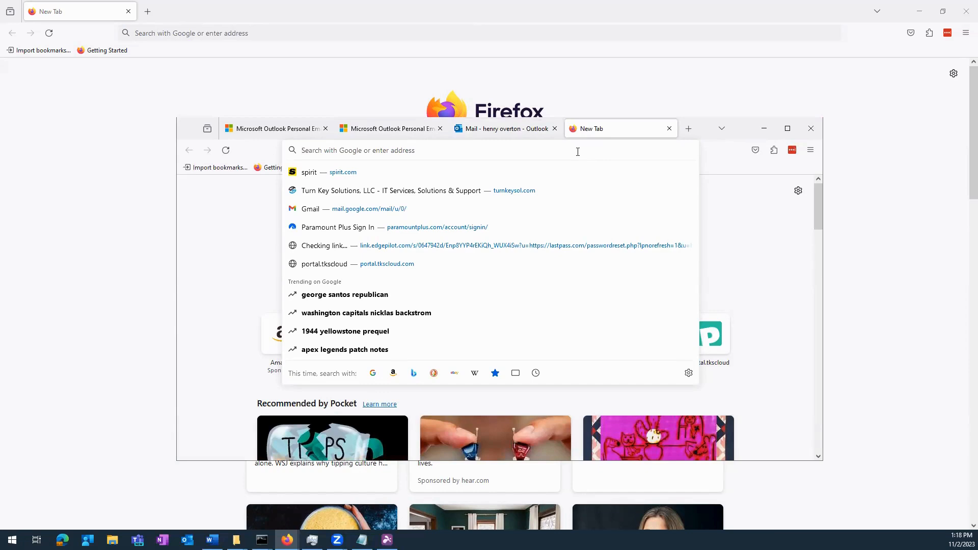
type("spi")
key("BackSpace")
key("BackSpace")
key("BackSpace")
key("BackSpace")
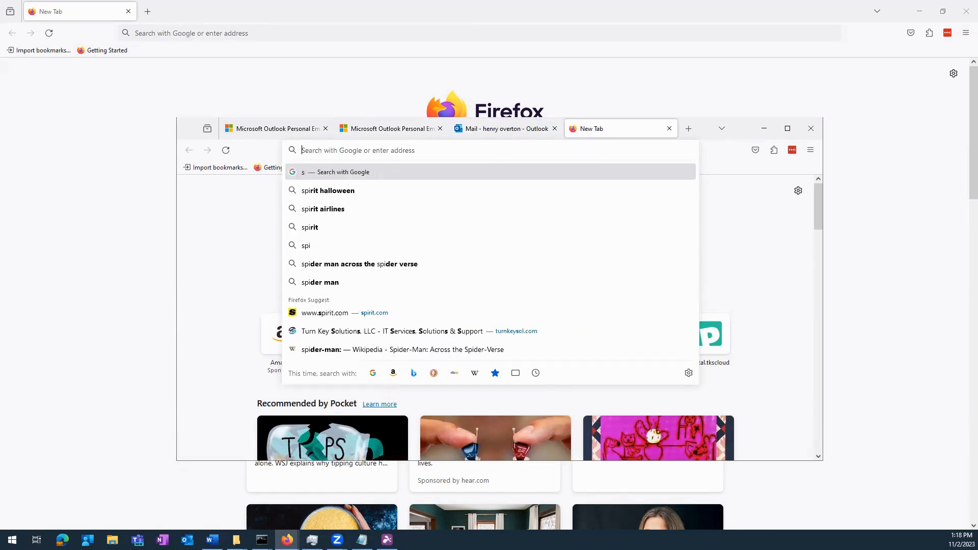
type("sout")
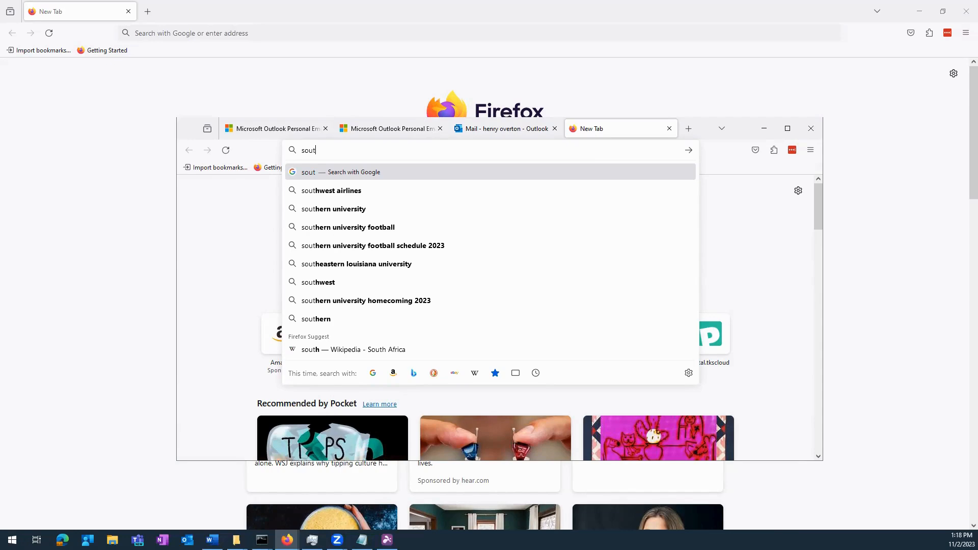
left_click(721, 158)
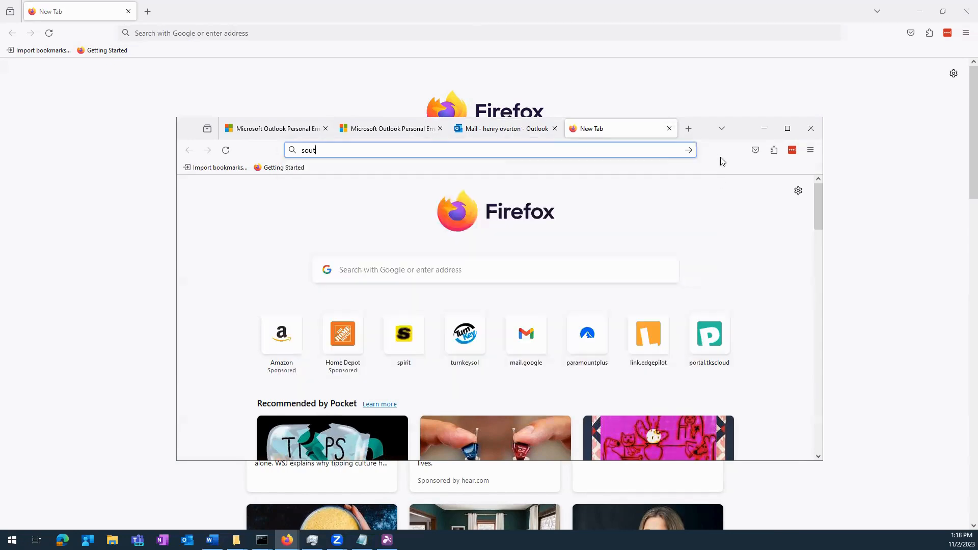
left_click(498, 147)
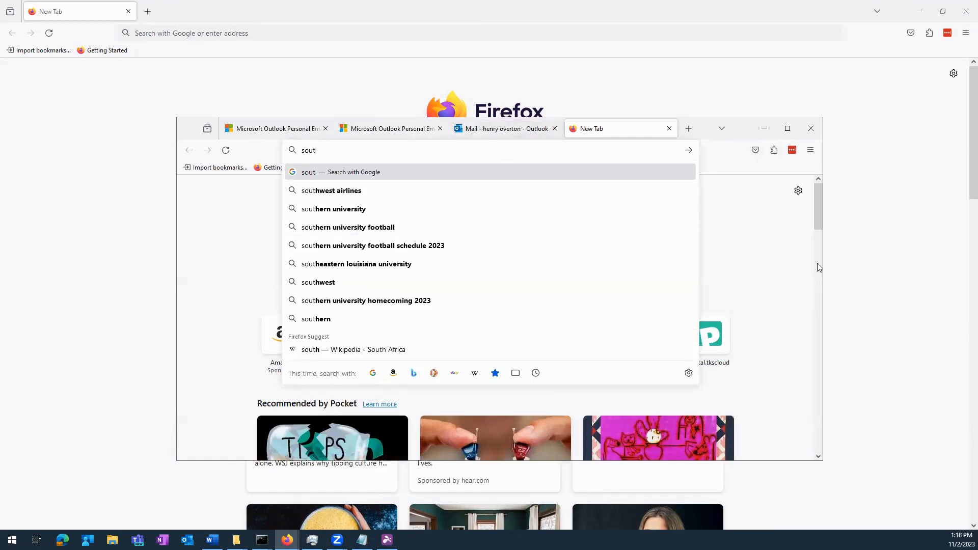
left_click(779, 242)
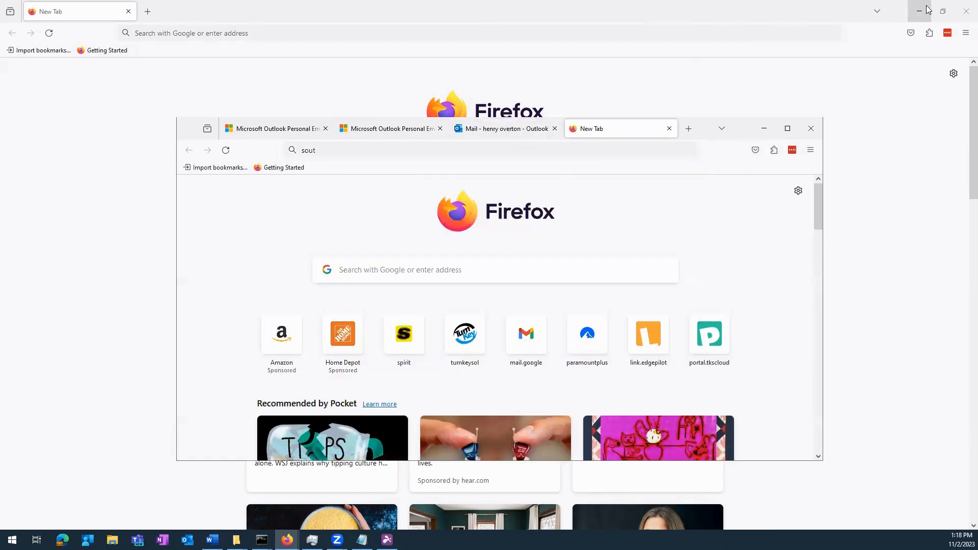
- Open the full LastPass vault in a tab from the toolbar icon's Vault option
left_click(946, 34)
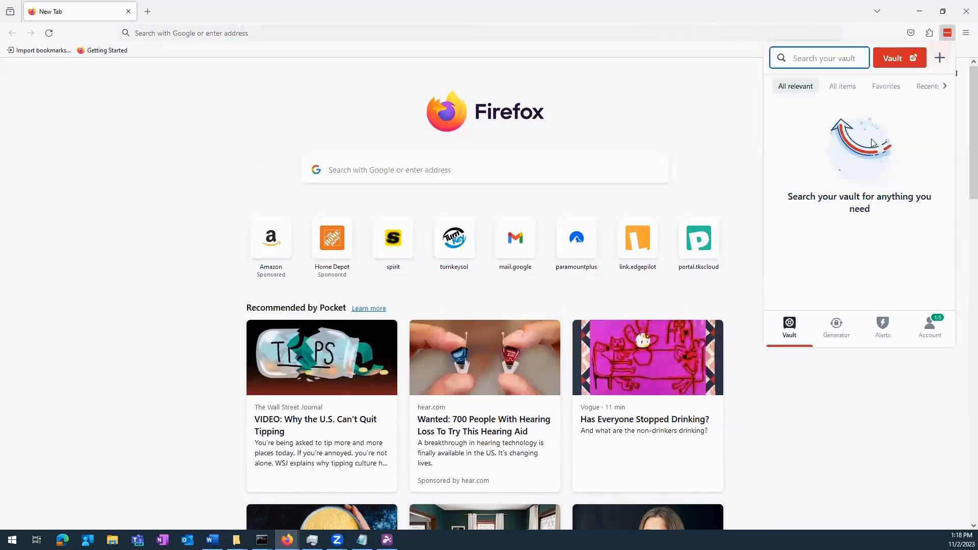
left_click(892, 60)
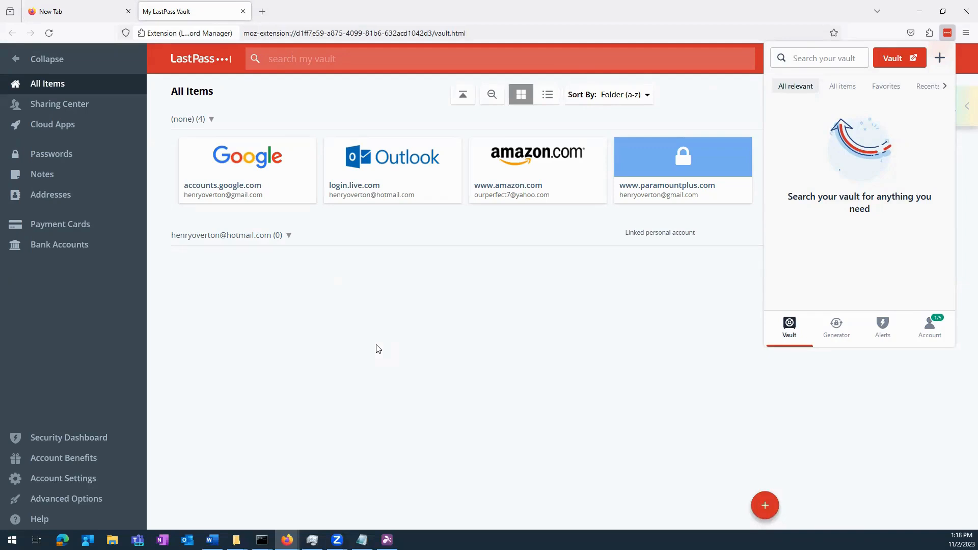
left_click(493, 331)
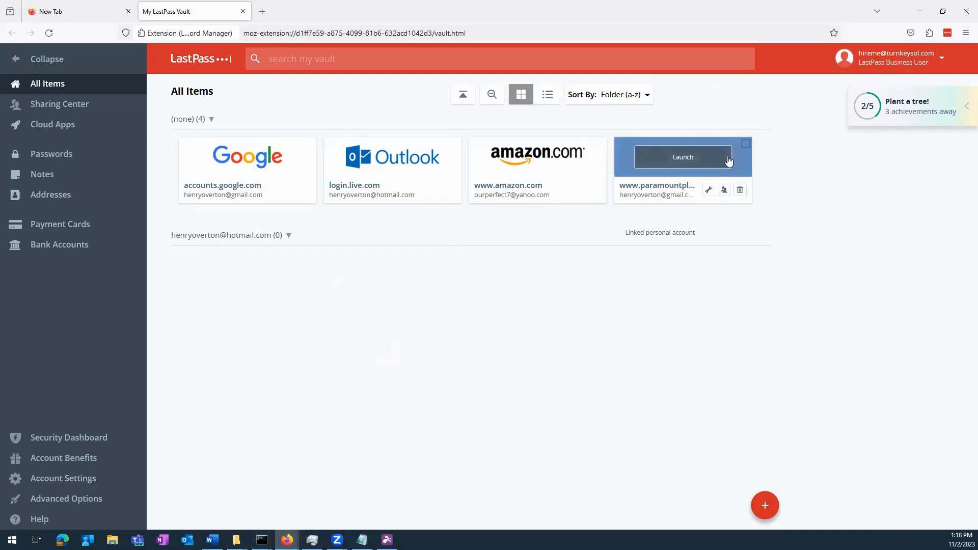
left_click(927, 8)
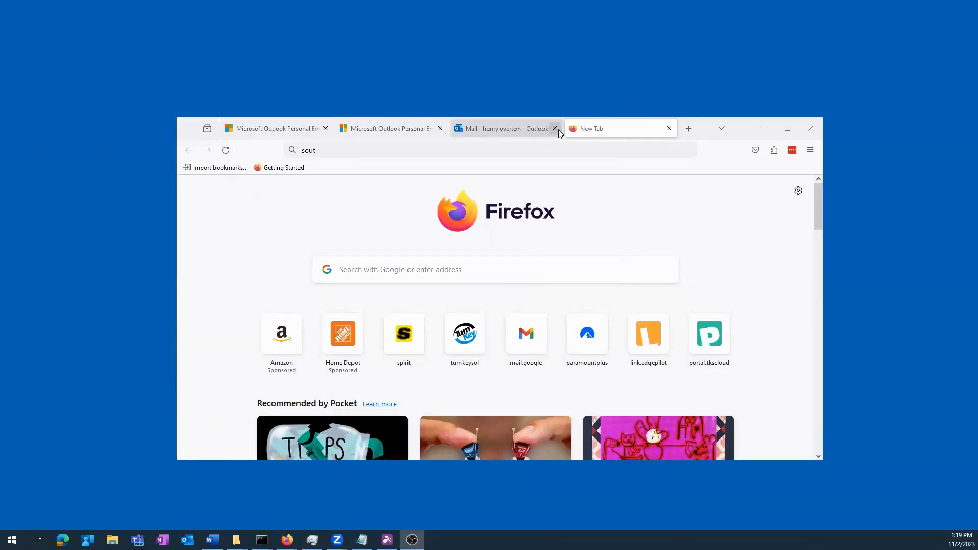
- Close the two Outlook tabs, reopen the LastPass vault, and maximize the Firefox window
left_click(473, 131)
middle_click(473, 131)
left_click(440, 129)
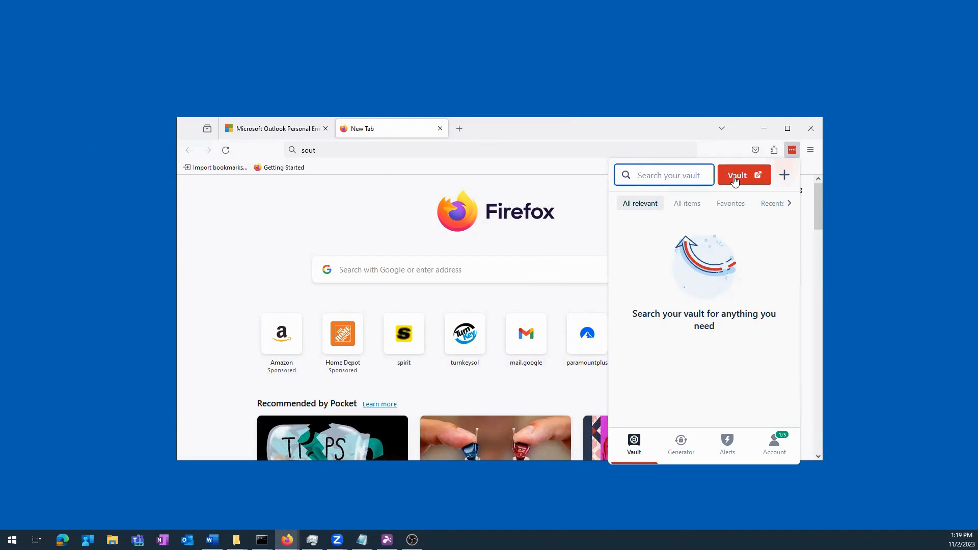
left_click(735, 175)
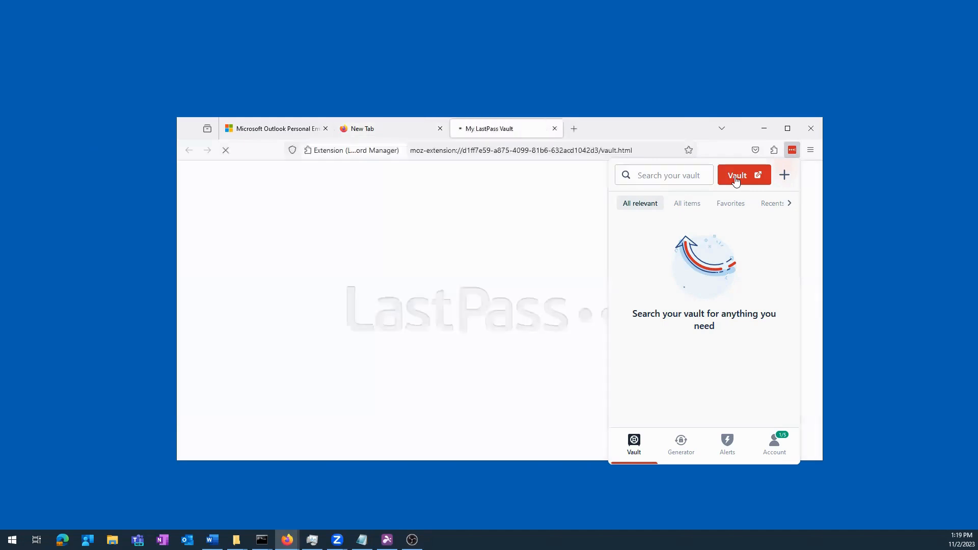
left_click(792, 133)
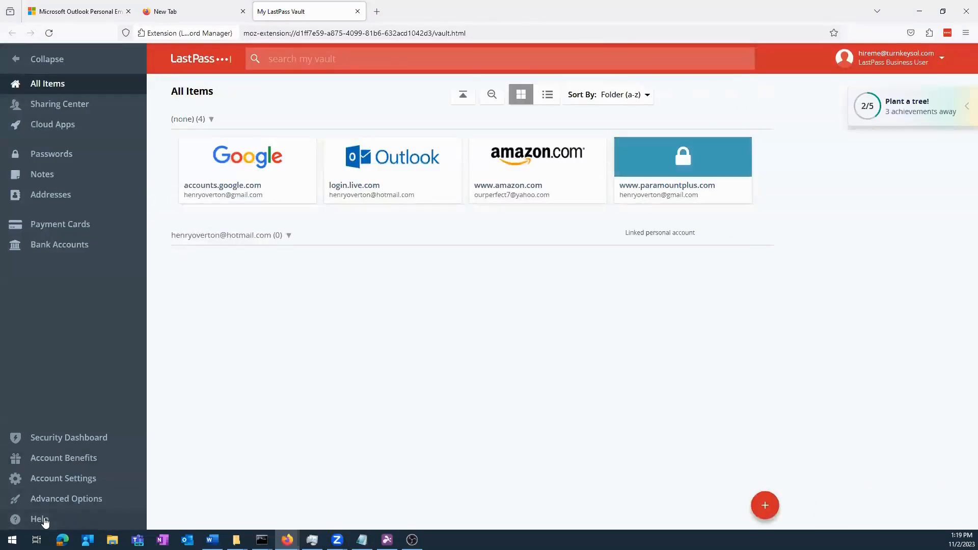
- Open the LastPass Support Center from the vault's Help panel
left_click(45, 520)
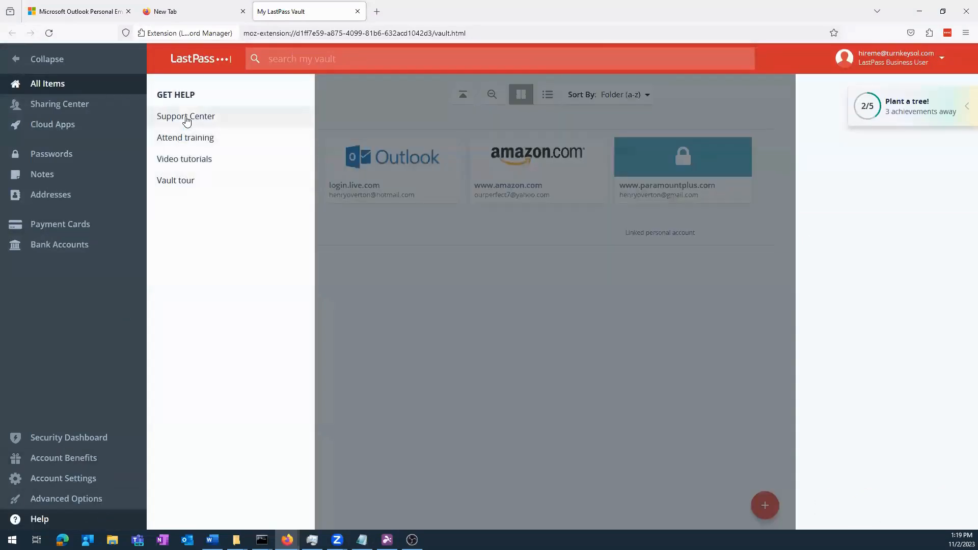
left_click(187, 117)
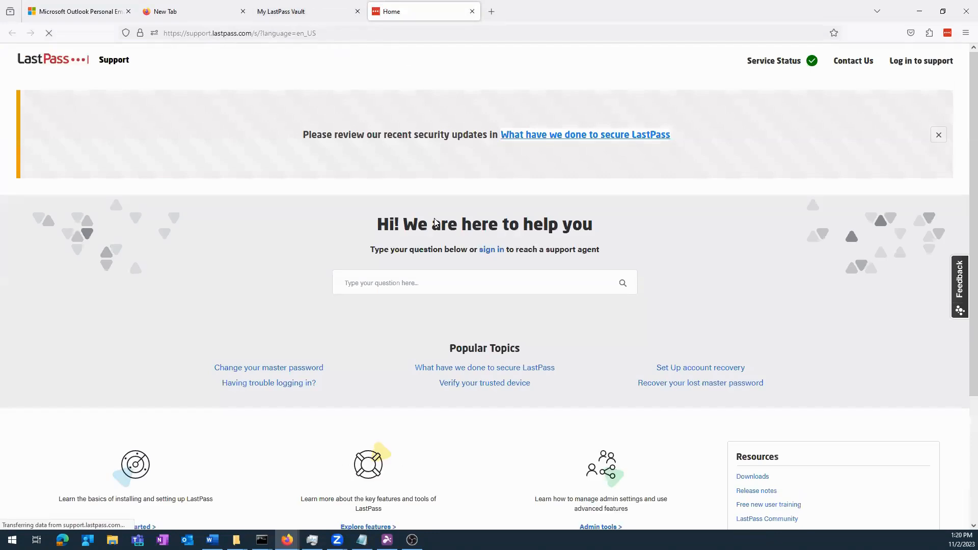
- Search LastPass Support for 'import from edge' and open the 'Import passwords from Microsoft Edge into LastPass' article
left_click(412, 279)
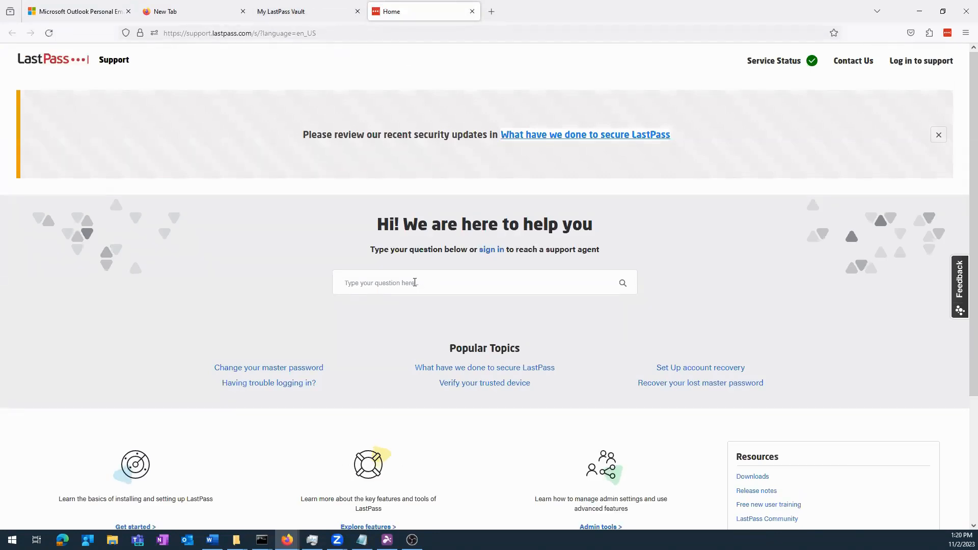
type("import")
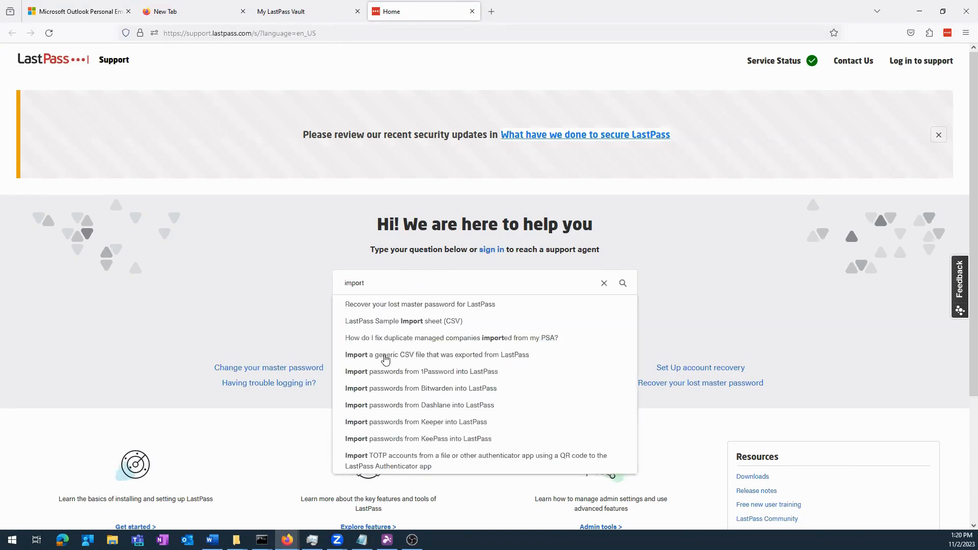
scroll(412, 392, "down", 3)
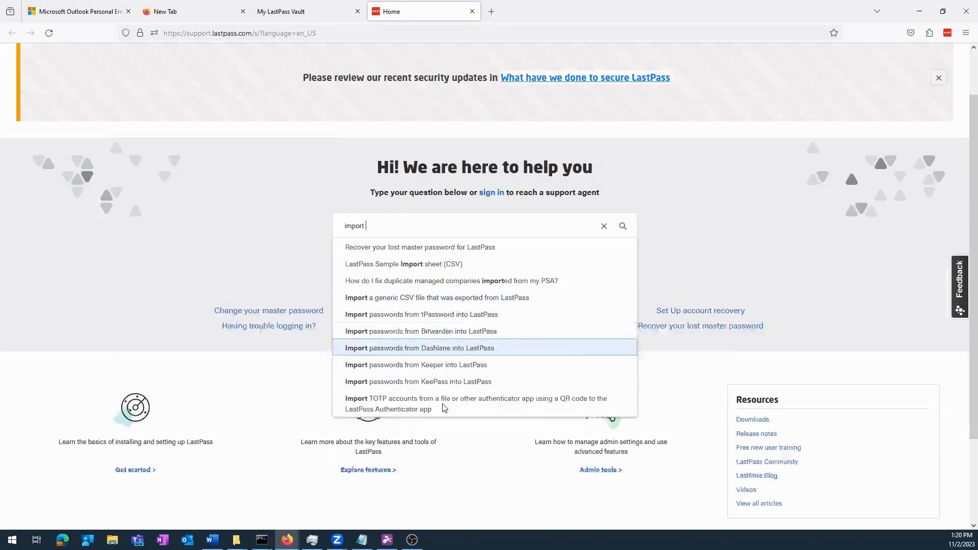
scroll(450, 186, "up", 1)
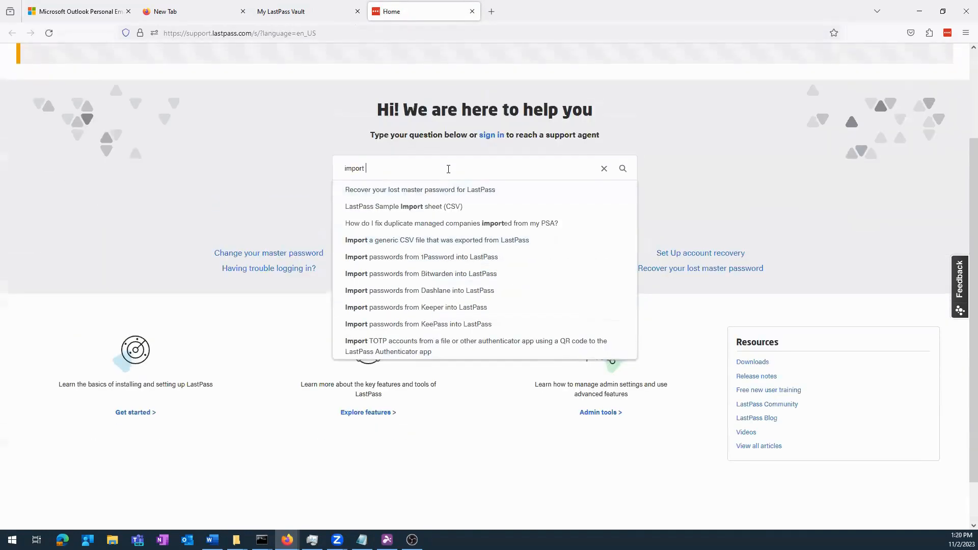
type("ge")
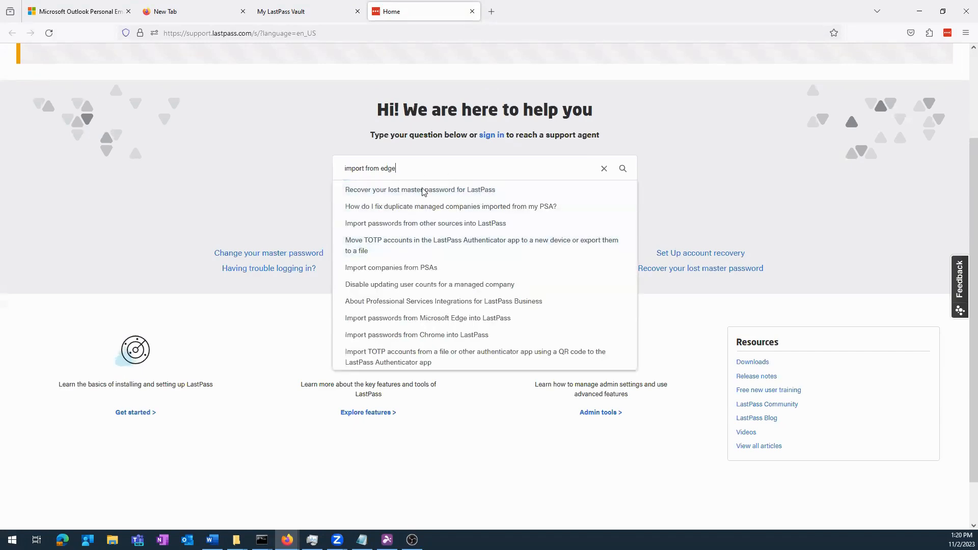
left_click(465, 319)
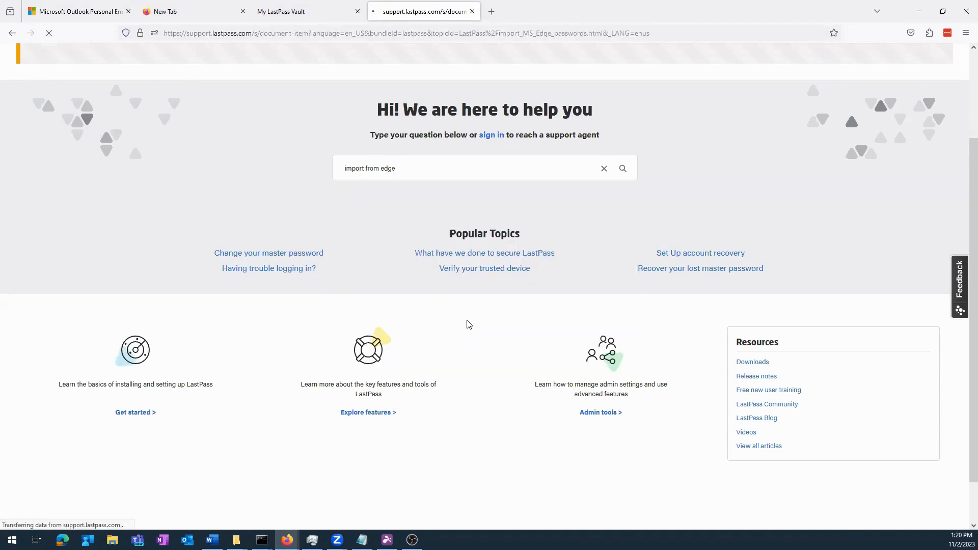